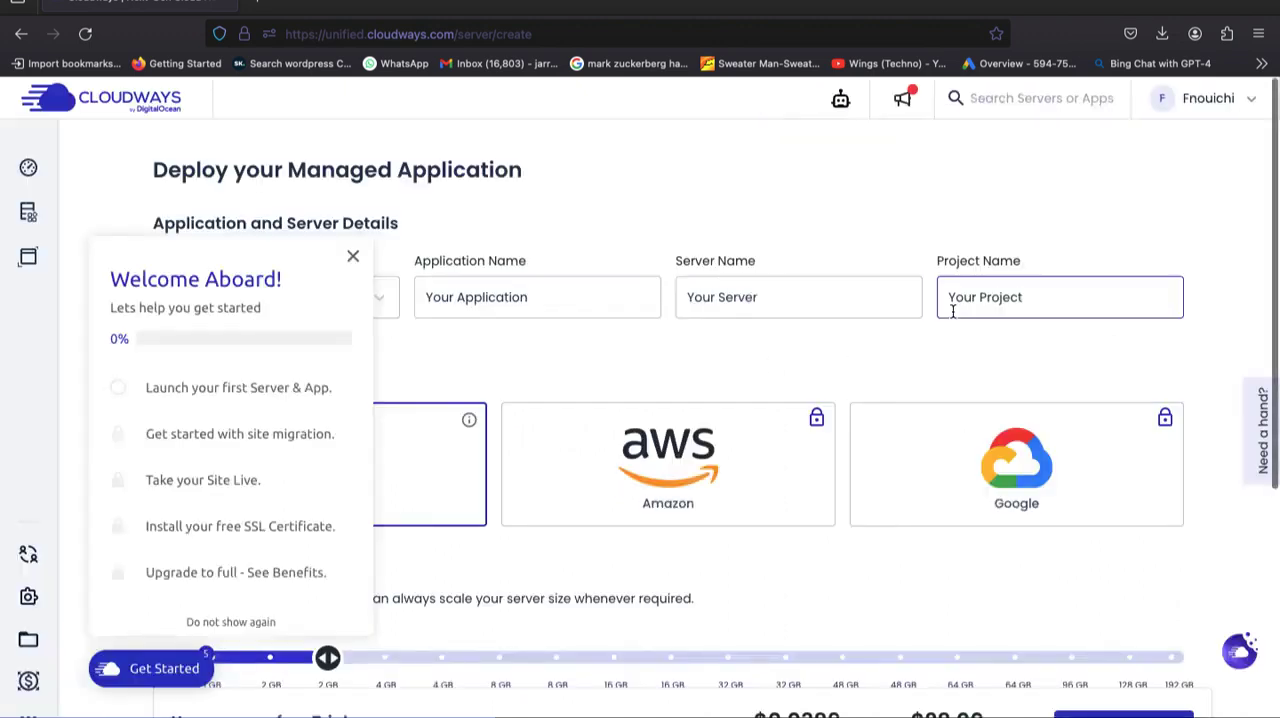
# Dismiss the welcome checklist and set the application name to "Newtutorail".
pyautogui.click(353, 257)
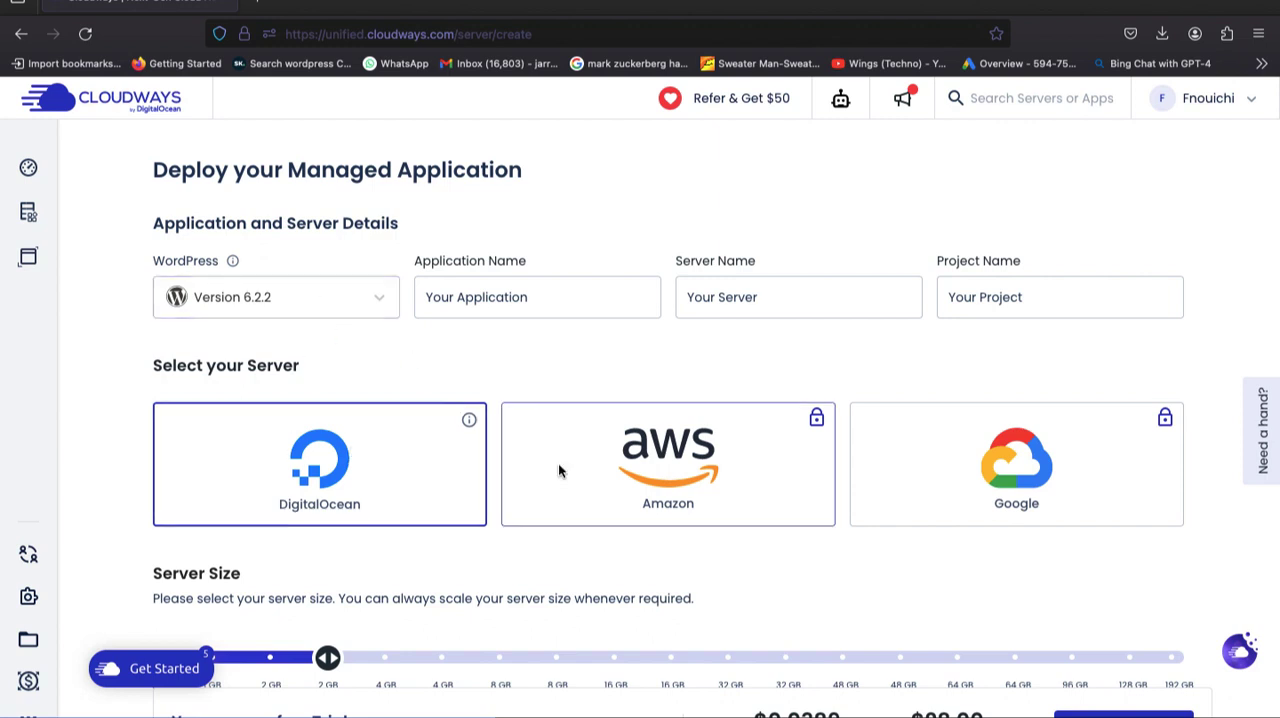
pyautogui.tripleClick(576, 305)
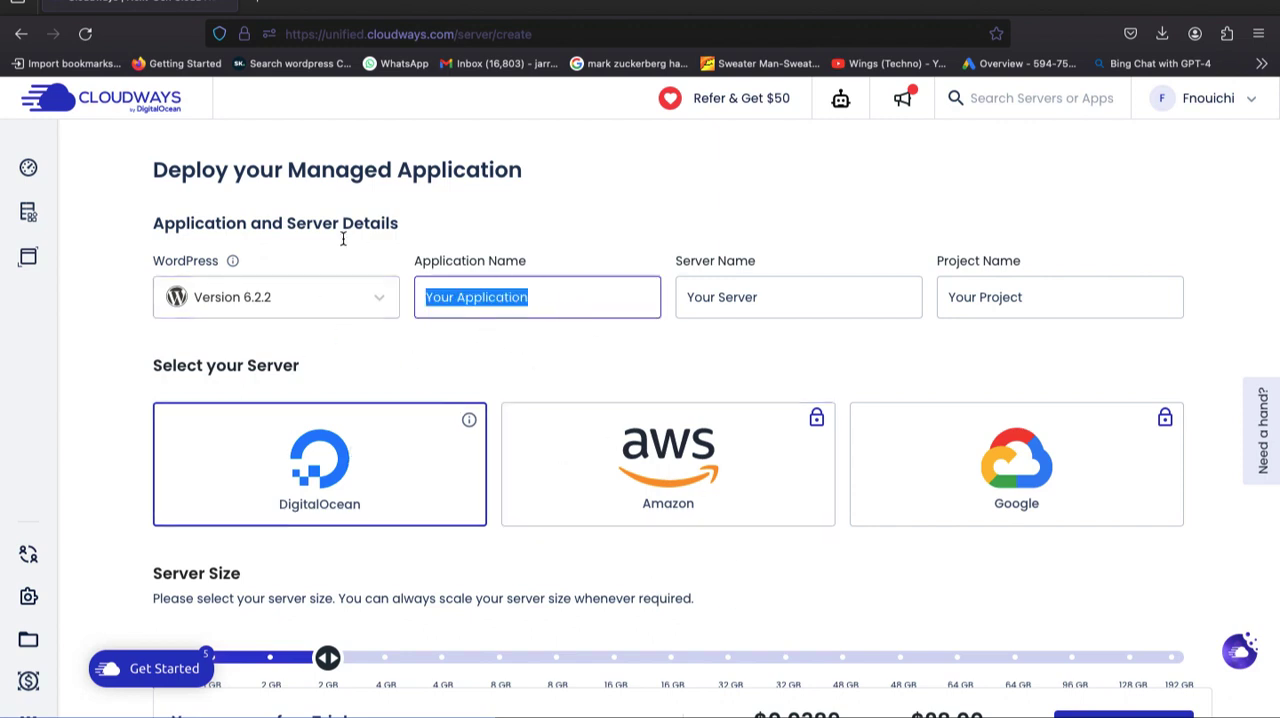
pyautogui.press('BackSpace')
pyautogui.write('Newtutorai')
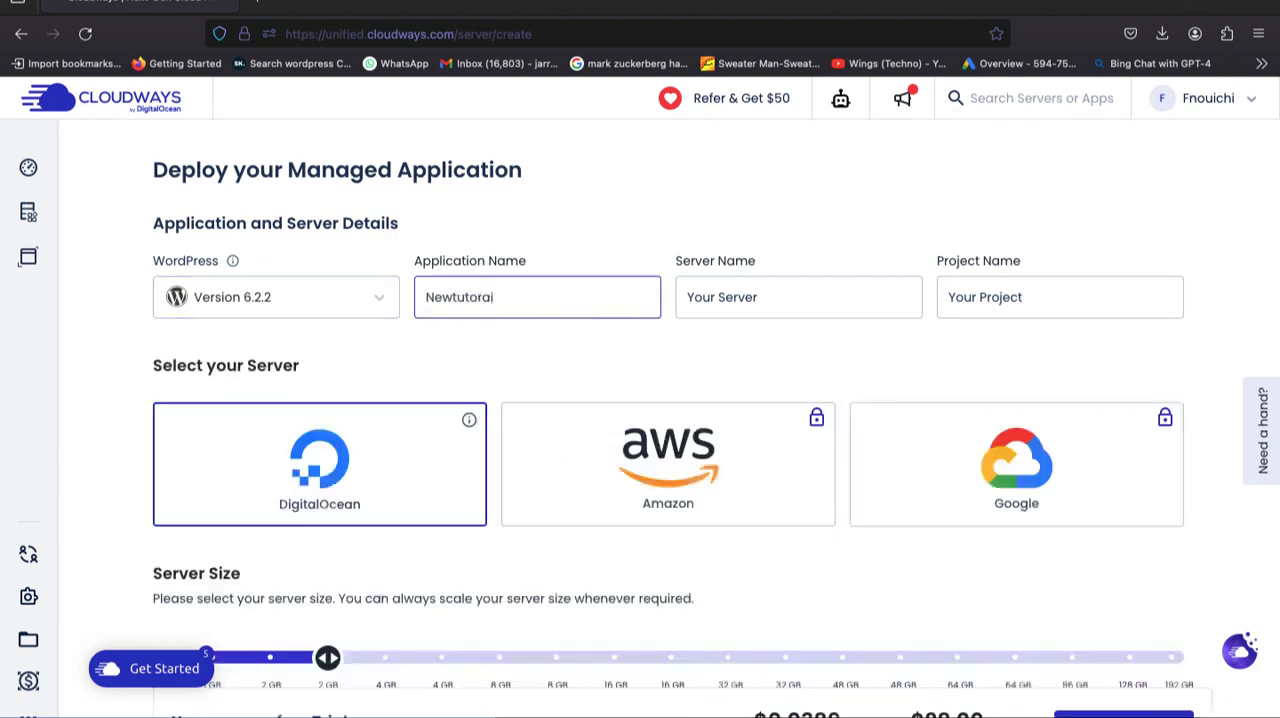
pyautogui.write('l')
# Replace the default server name with "New tutorial".
pyautogui.click(708, 297)
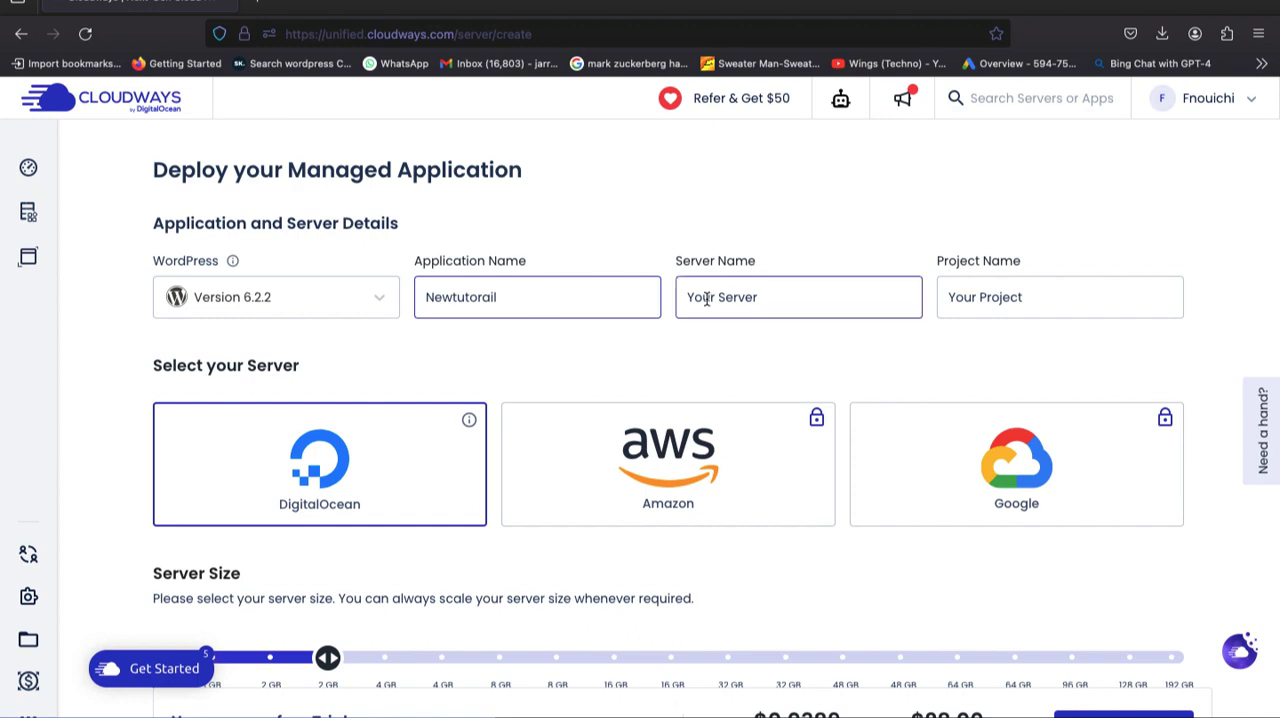
pyautogui.click(809, 306)
pyautogui.press('BackSpace')
pyautogui.press('BackSpace')
pyautogui.press('BackSpace')
pyautogui.press('BackSpace')
pyautogui.press('BackSpace')
pyautogui.press('BackSpace')
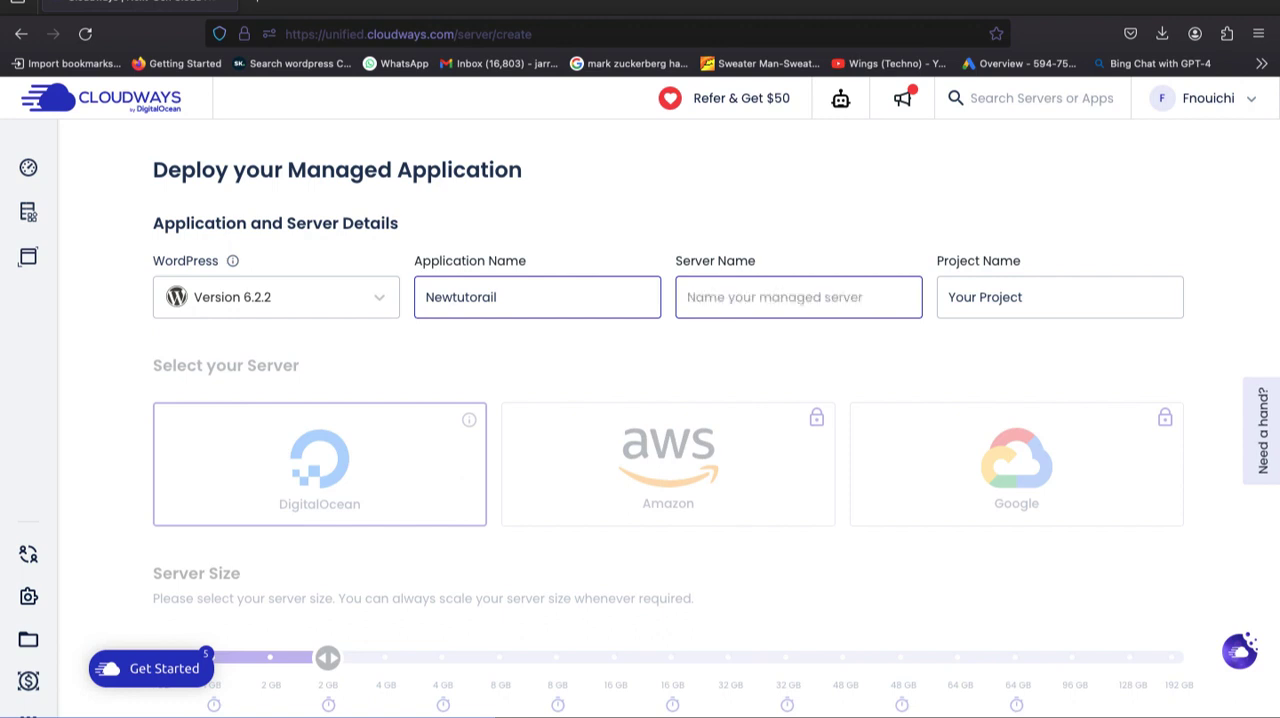
pyautogui.write('New tutorial')
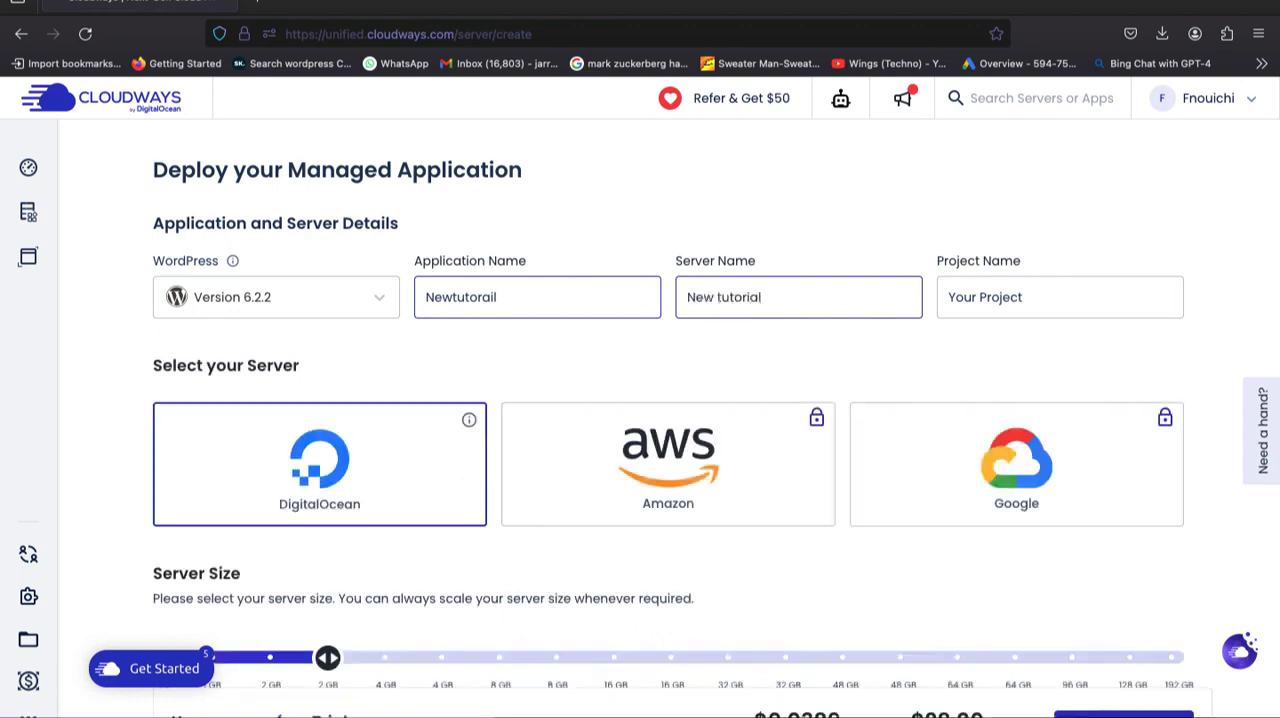
# Replace the default project name with "Course".
pyautogui.click(990, 310)
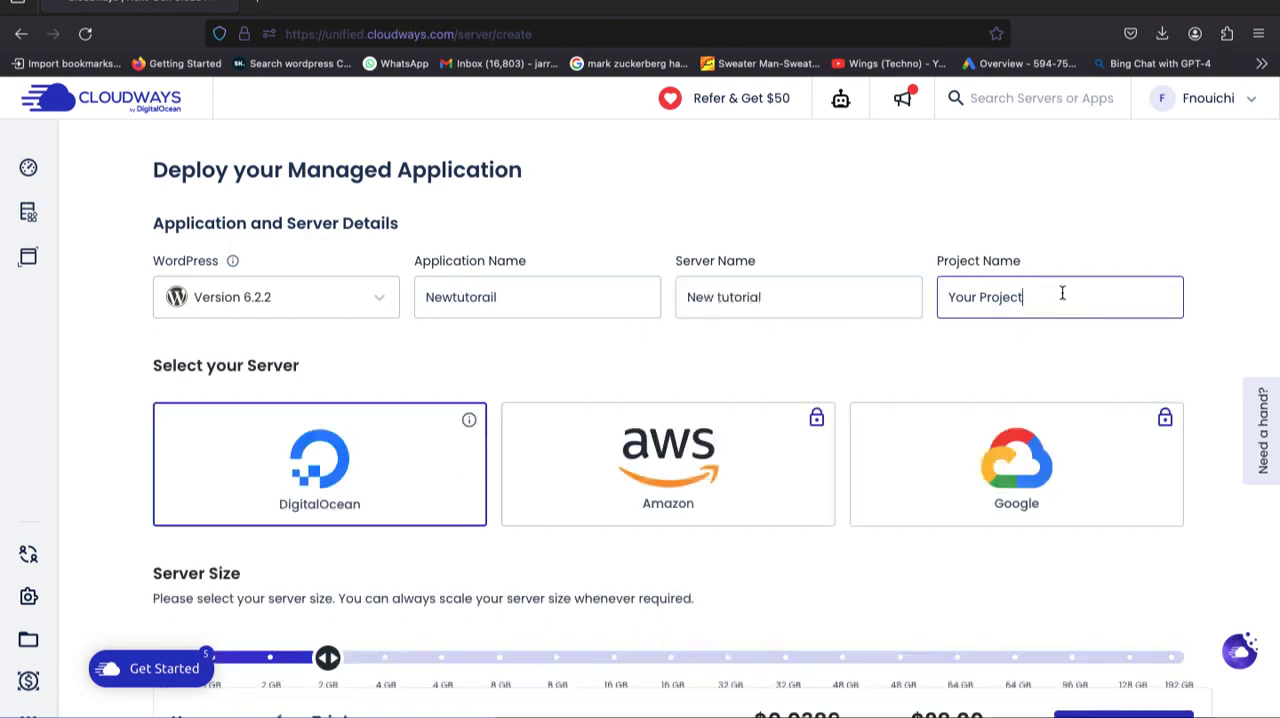
pyautogui.moveTo(1062, 293); pyautogui.dragTo(891, 294)
pyautogui.press('BackSpace')
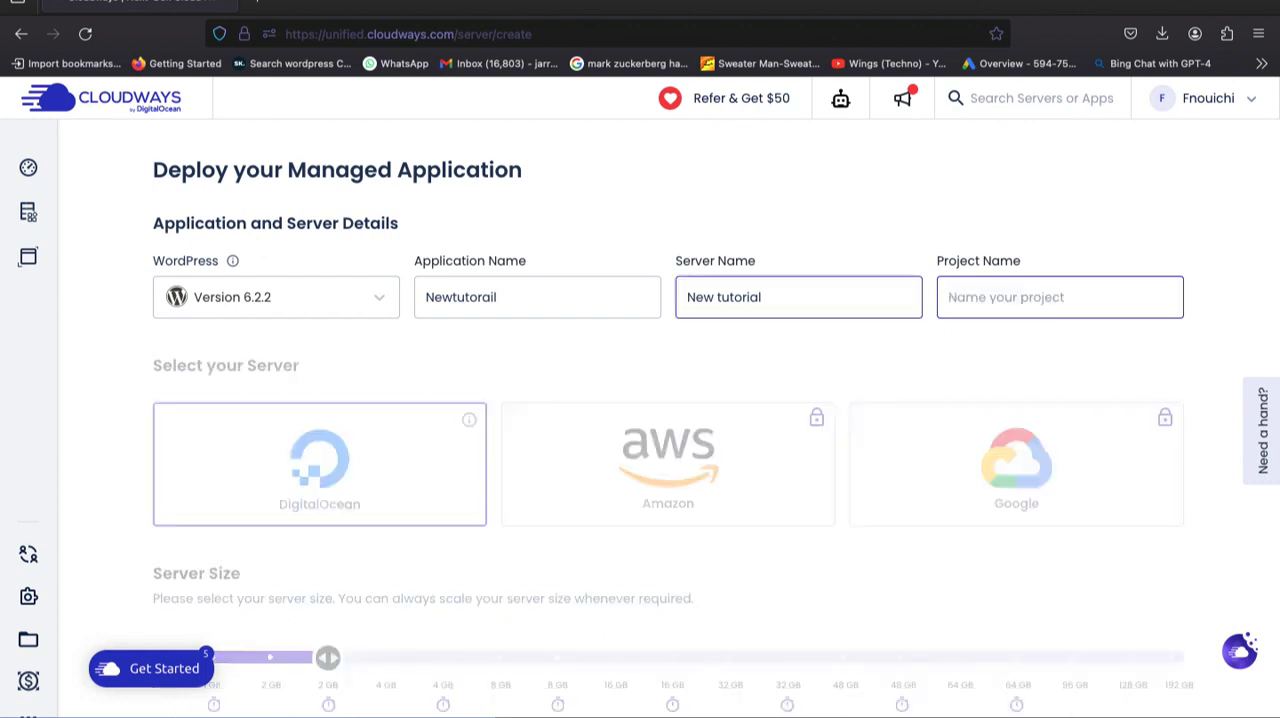
pyautogui.write('Course')
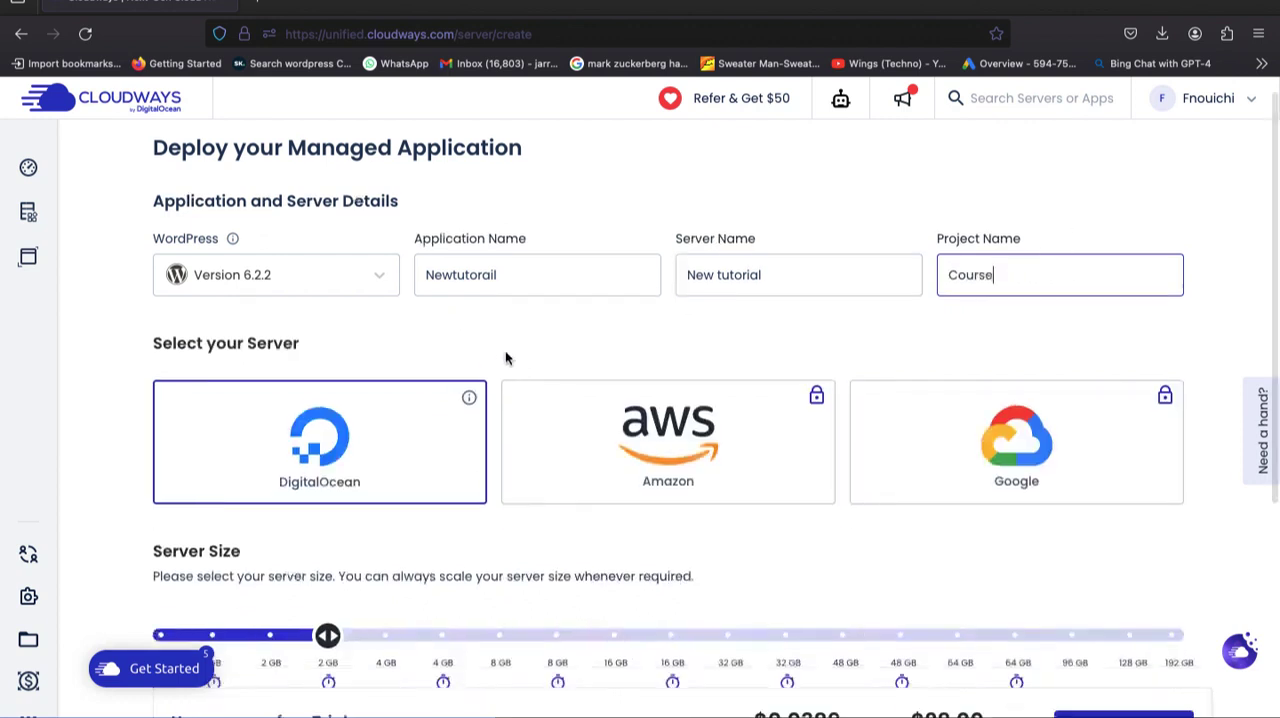
# Reduce the server size to the smallest 1 GB option and set the server location to Amsterdam.
pyautogui.scroll(-2, 506, 357)
pyautogui.scroll(-3, 497, 330)
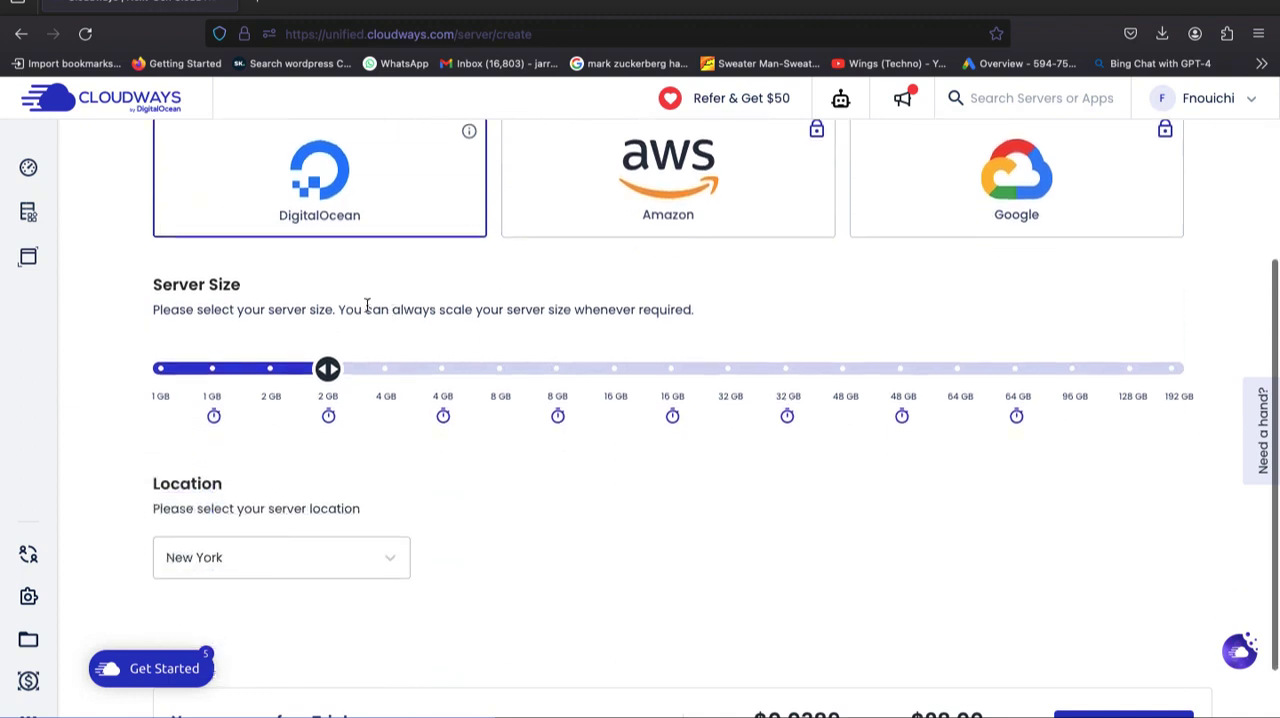
pyautogui.moveTo(328, 368); pyautogui.dragTo(152, 356)
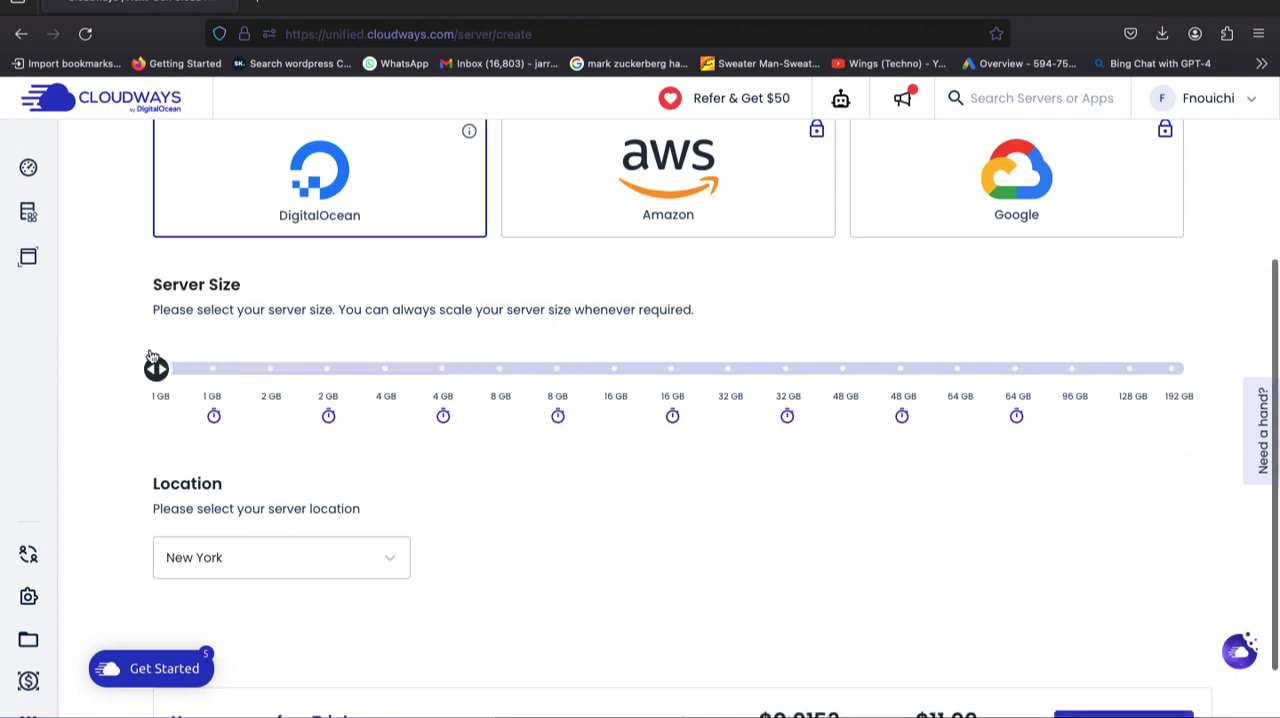
pyautogui.click(204, 562)
pyautogui.click(195, 314)
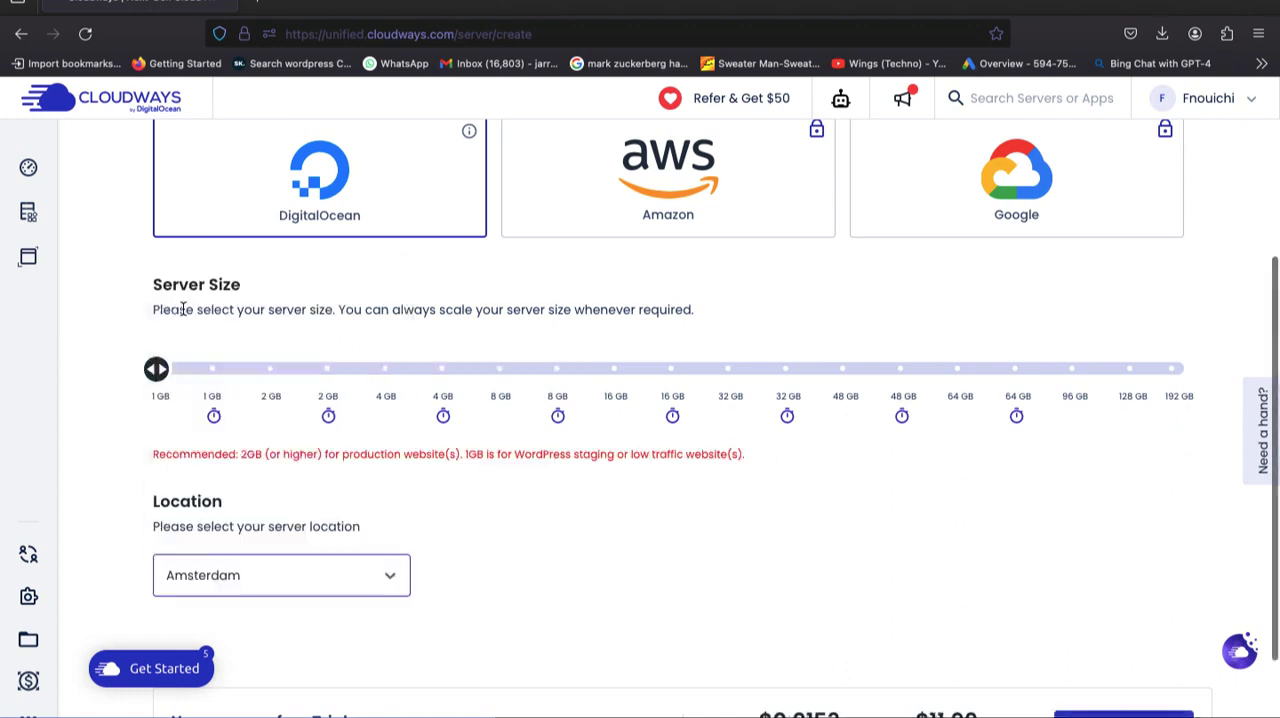
# Raise the server size to the first 2 GB option, the one without the timer symbol.
pyautogui.scroll(-3, 526, 428)
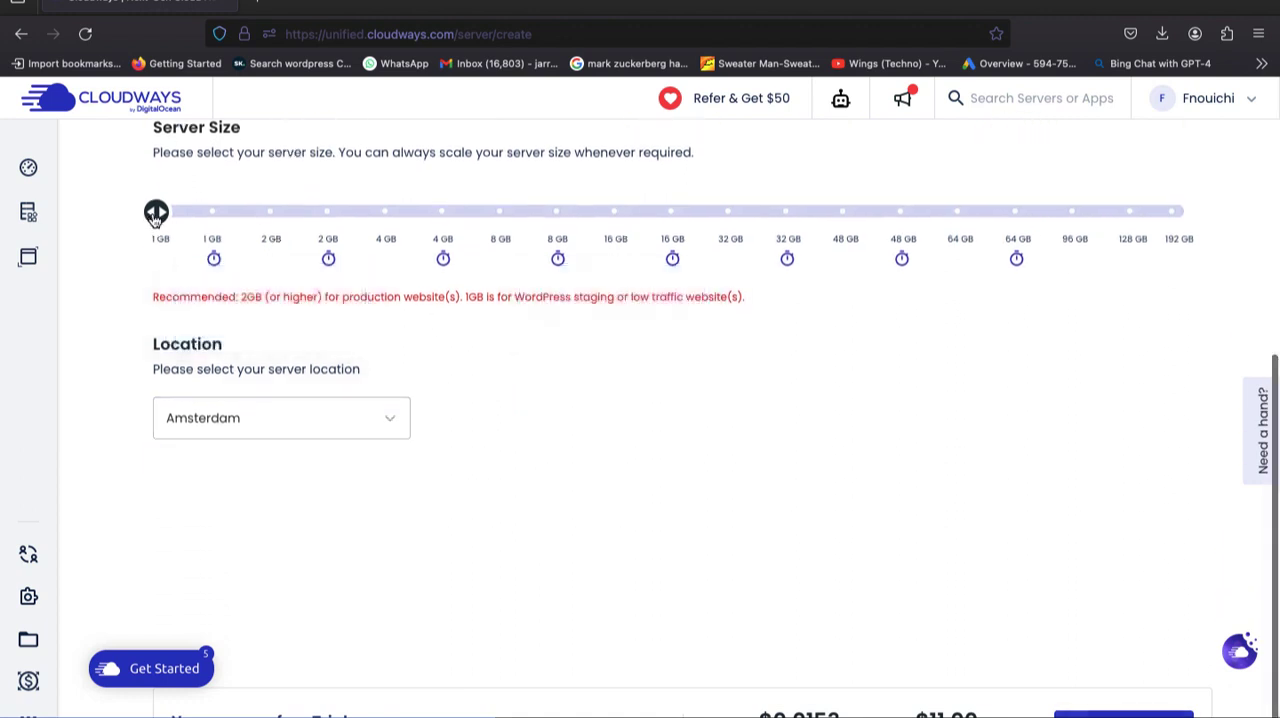
pyautogui.click(213, 237)
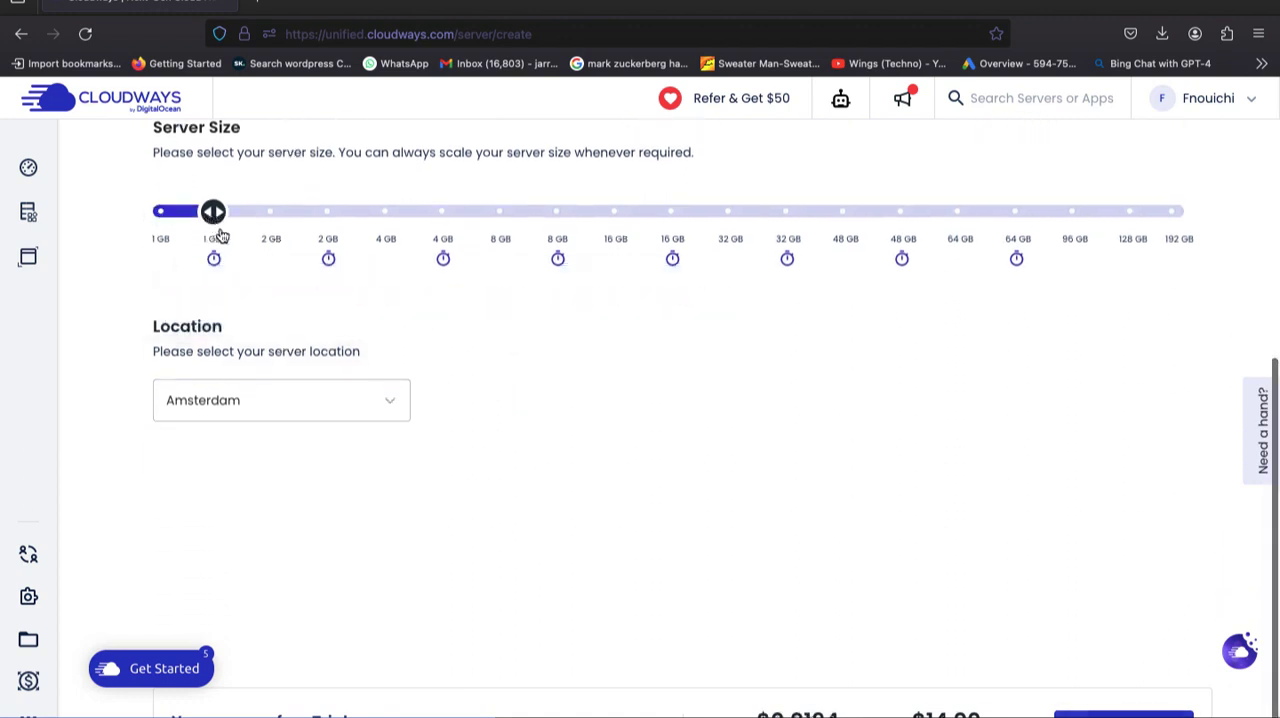
pyautogui.click(260, 237)
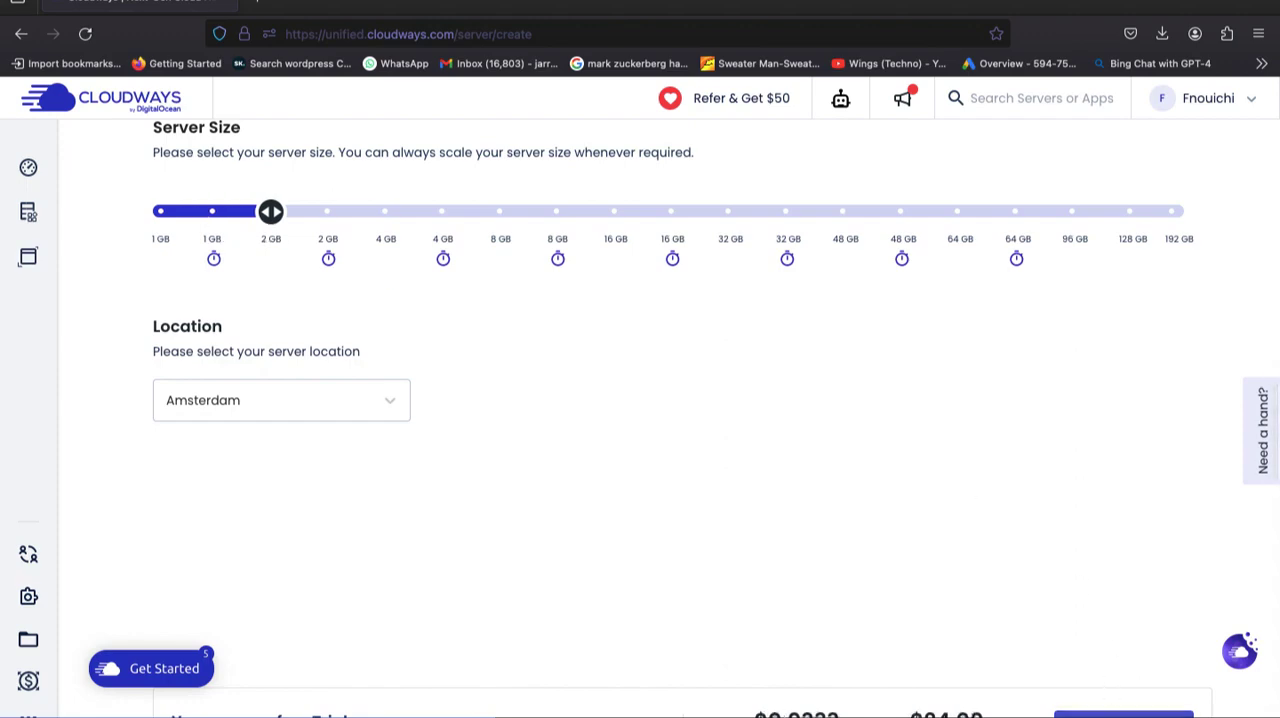
# Review the application and server details and launch the DigitalOcean server.
pyautogui.scroll(5, 1020, 518)
pyautogui.scroll(-5, 1020, 520)
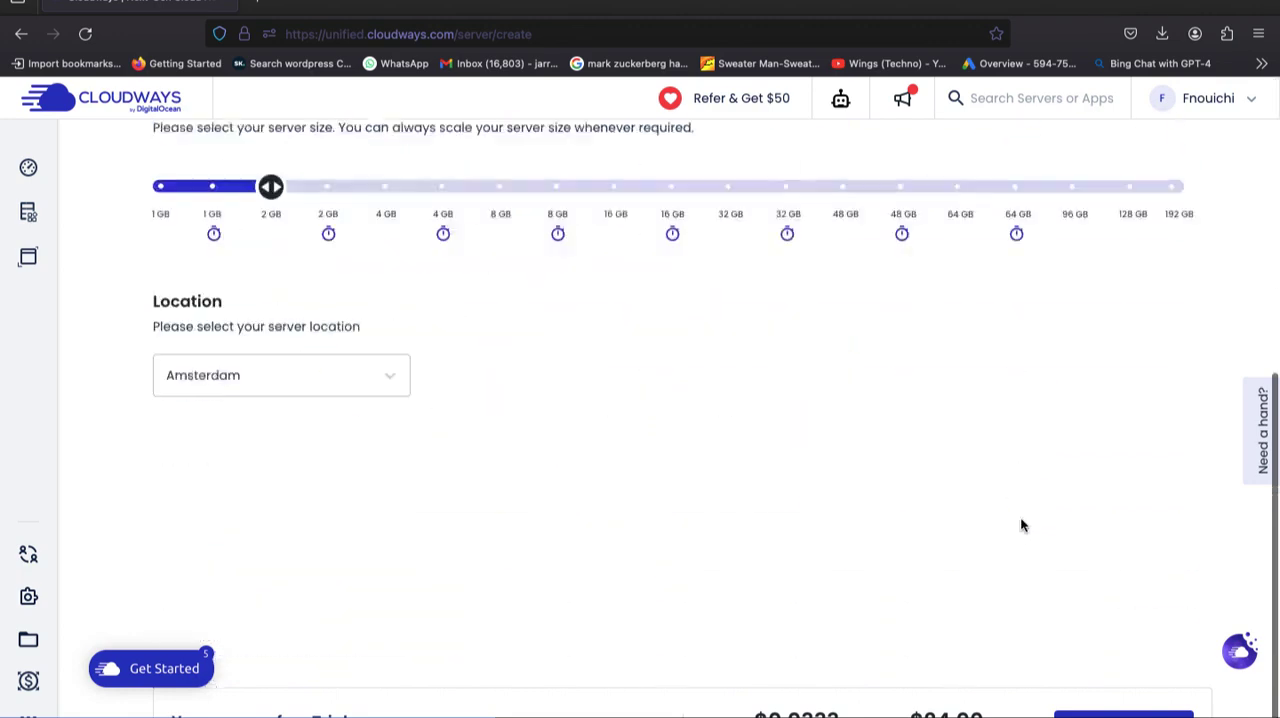
pyautogui.scroll(5, 1020, 525)
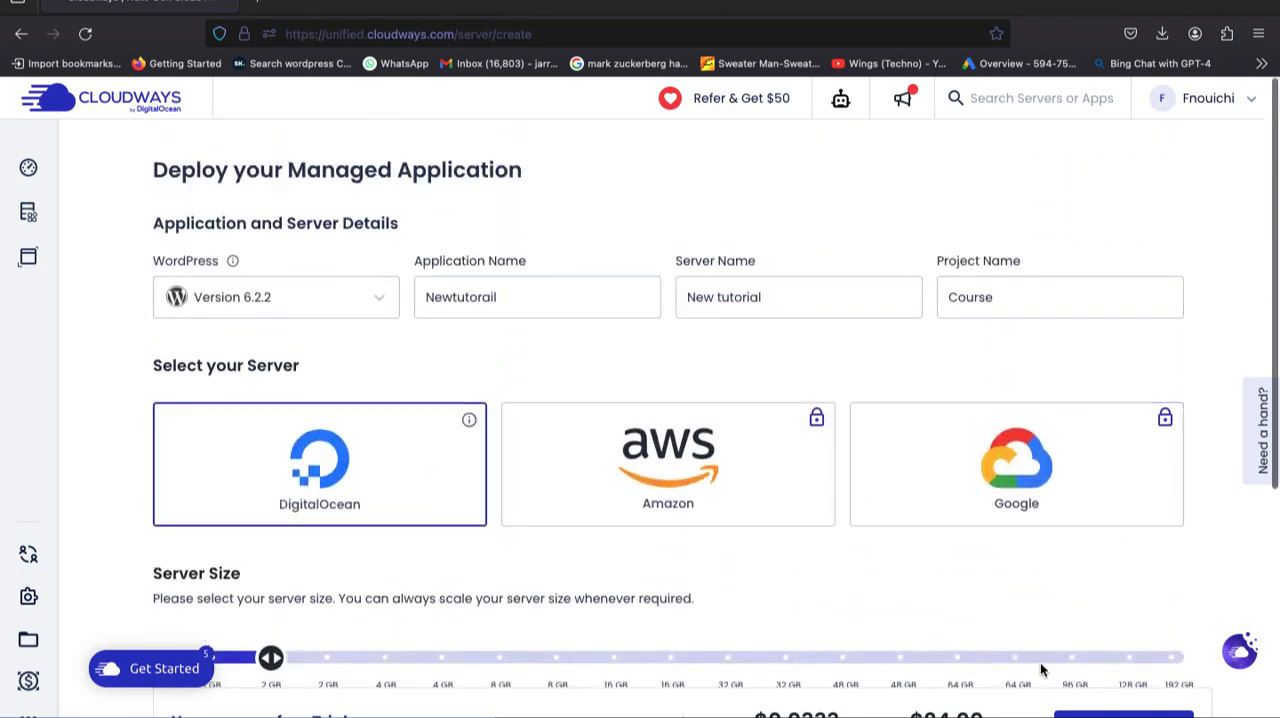
pyautogui.scroll(-3, 554, 540)
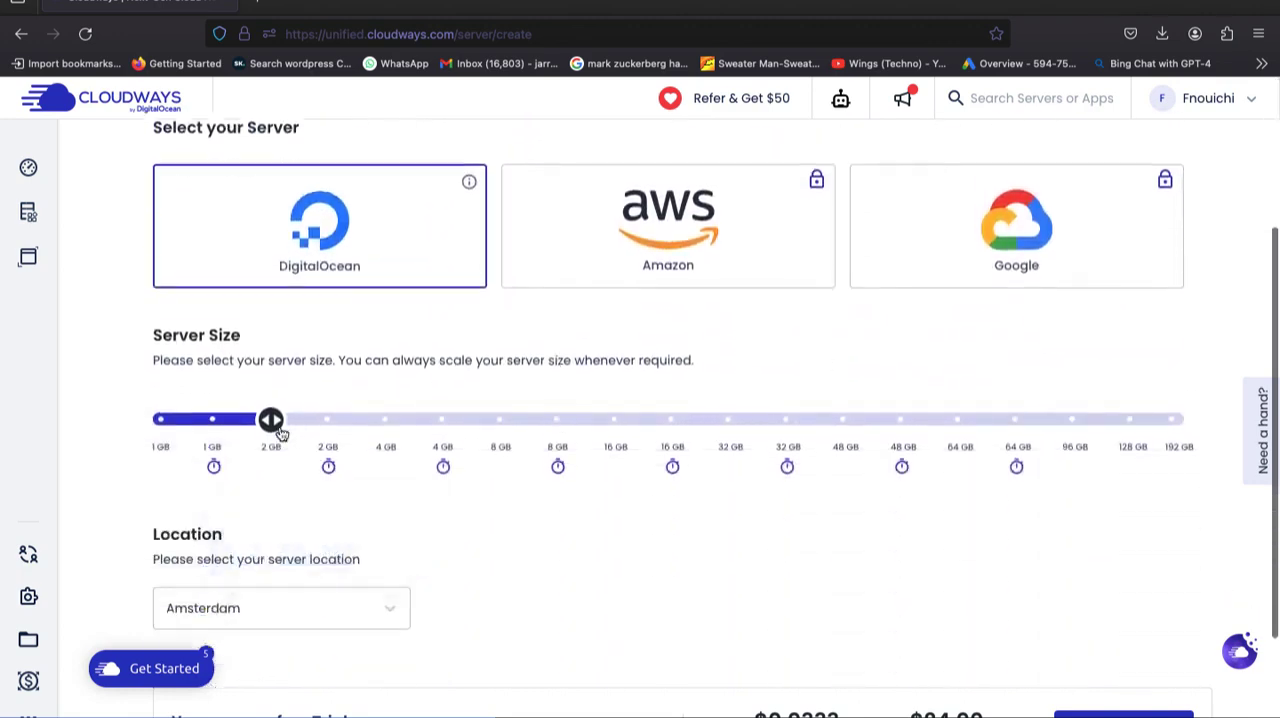
pyautogui.click(1062, 712)
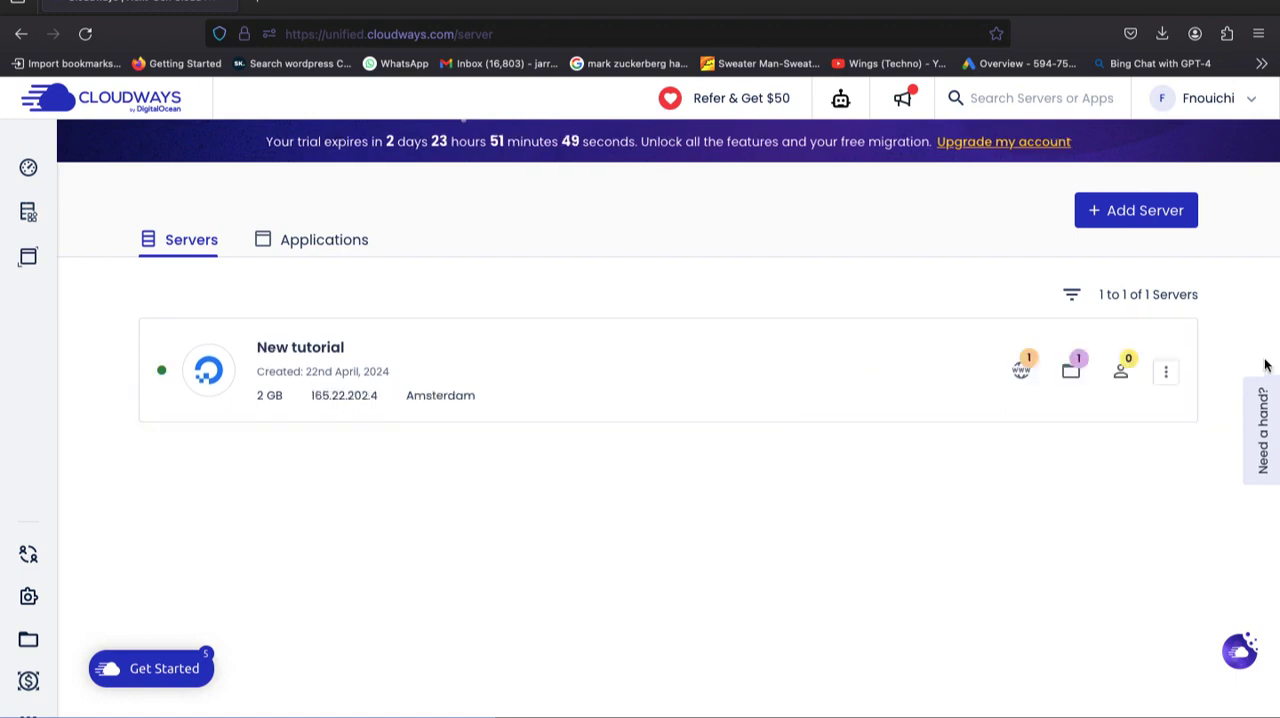
# Open the New tutorial server's master credentials and replace the generated username with "Easylogin".
pyautogui.click(387, 366)
pyautogui.scroll(-3, 519, 514)
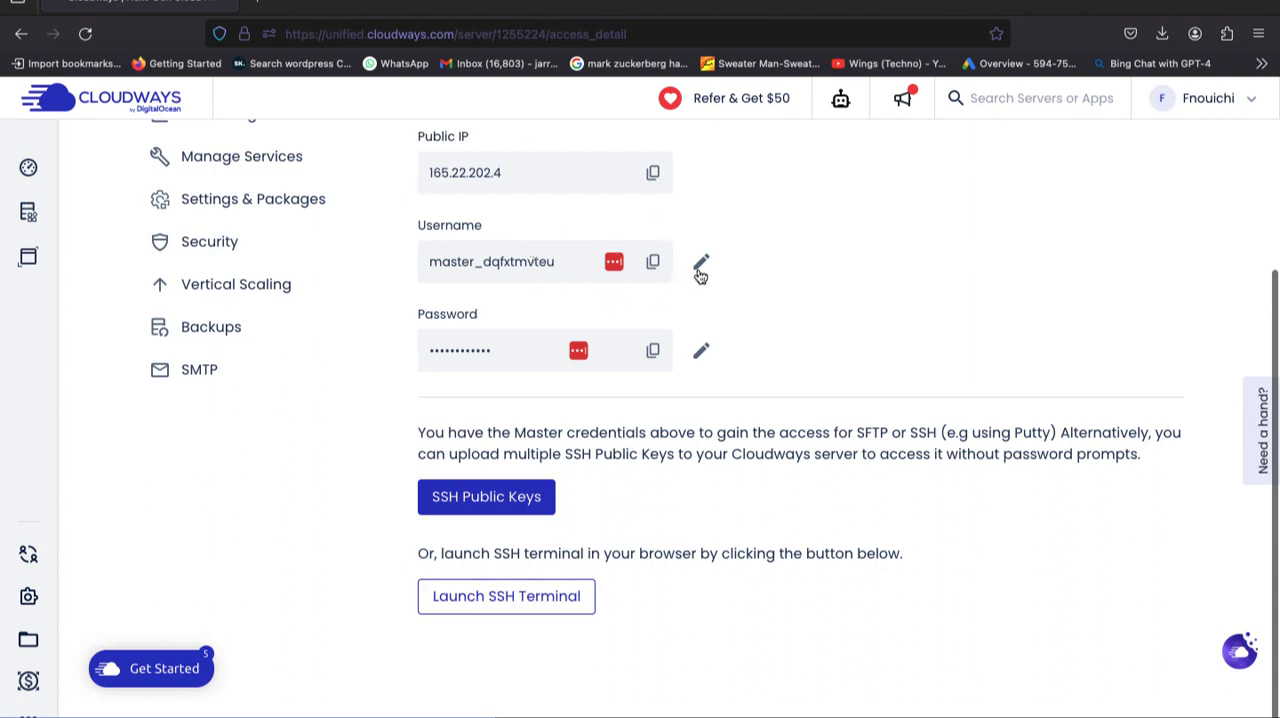
pyautogui.click(700, 268)
pyautogui.moveTo(560, 261); pyautogui.dragTo(307, 208)
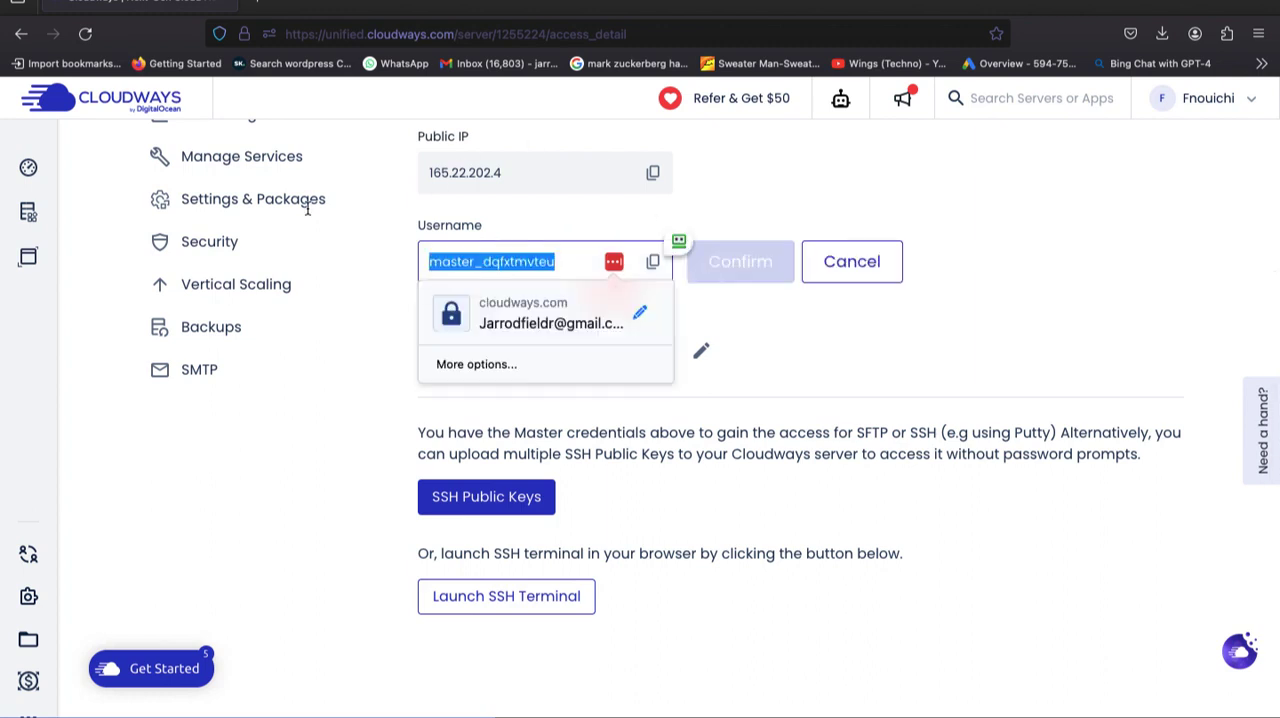
pyautogui.press('BackSpace')
pyautogui.write('Easy')
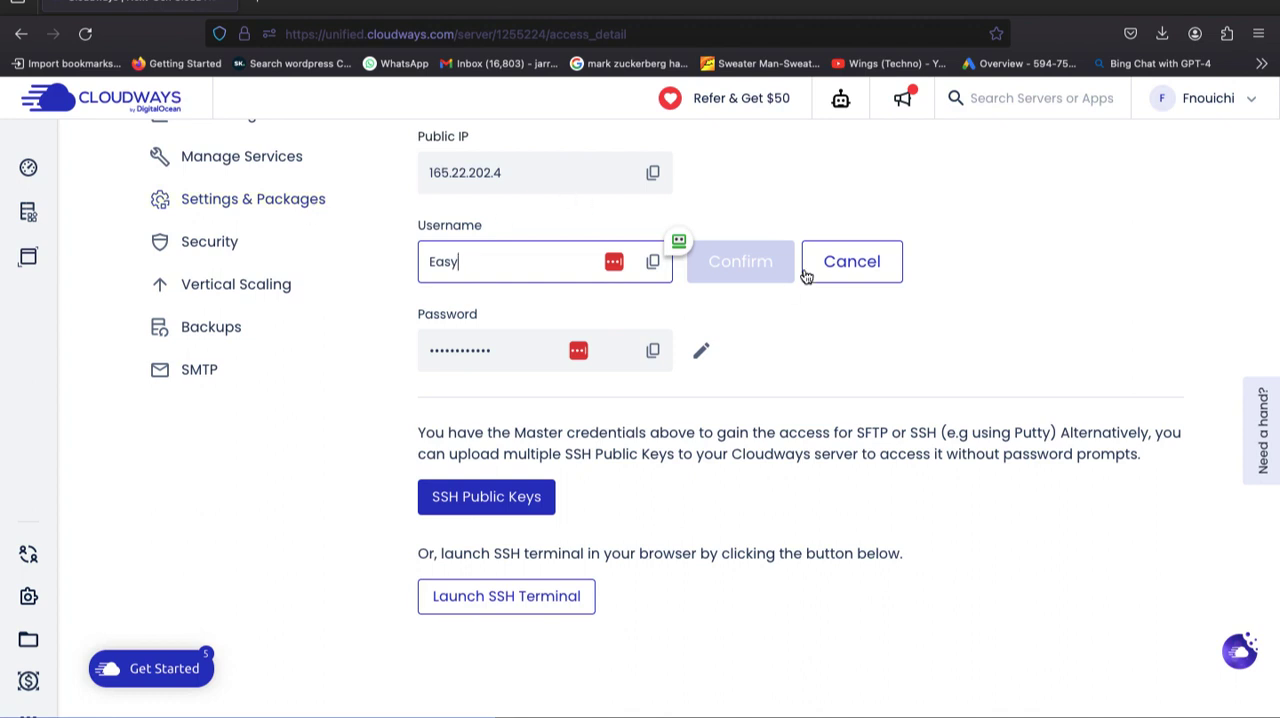
pyautogui.write('login')
pyautogui.rightClick(583, 321)
pyautogui.click(521, 264)
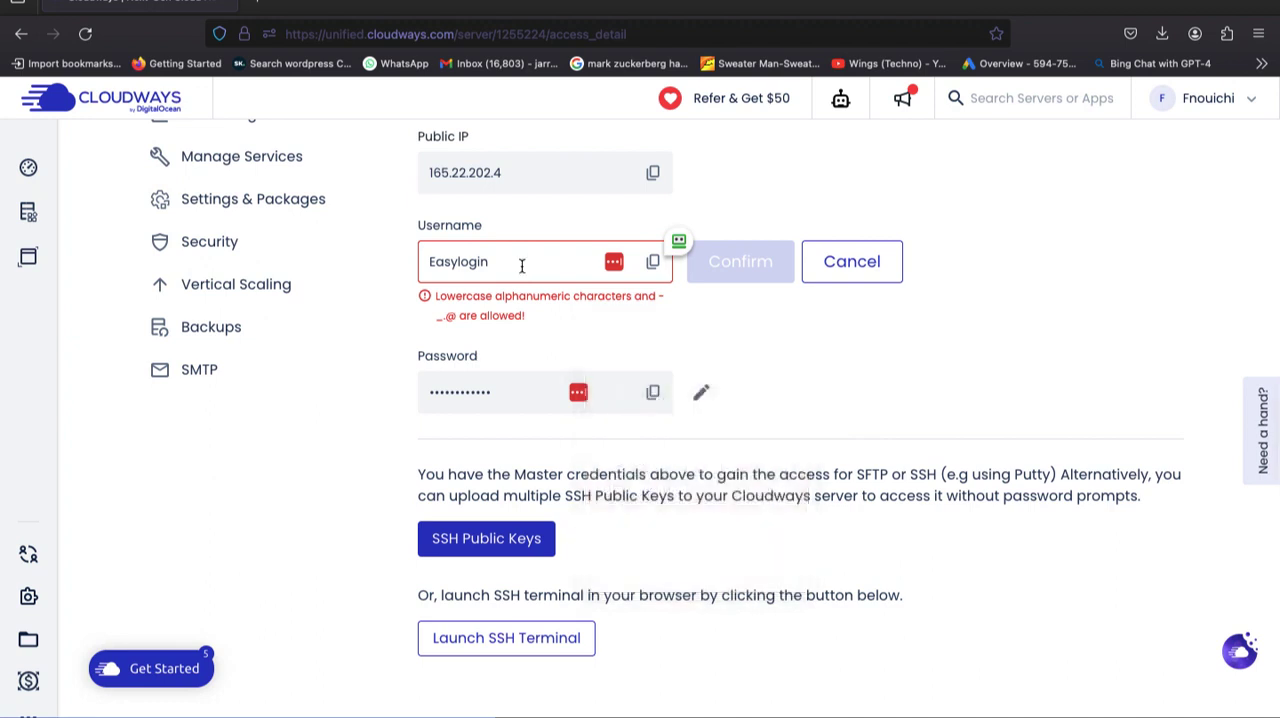
# Correct the master username to lowercase "easylogin", save it, and decline storing the credentials in RoboForm.
pyautogui.click(514, 259)
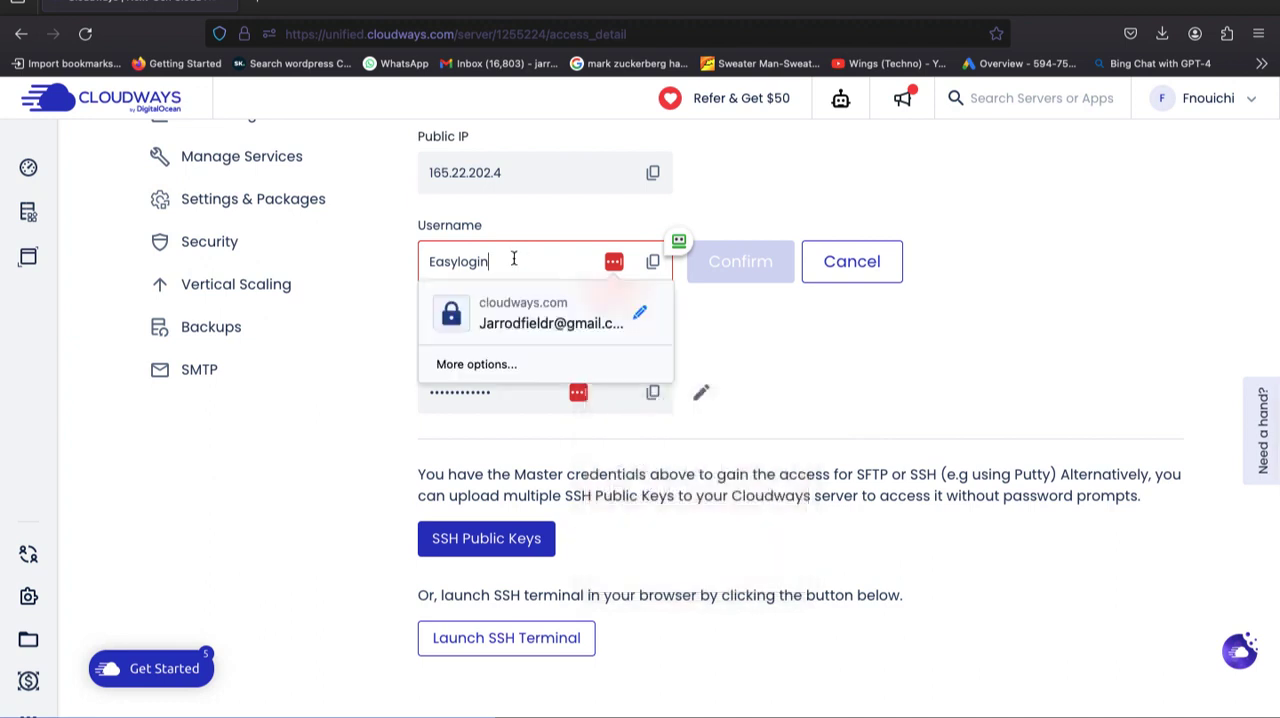
pyautogui.click(437, 260)
pyautogui.press('BackSpace')
pyautogui.write('e')
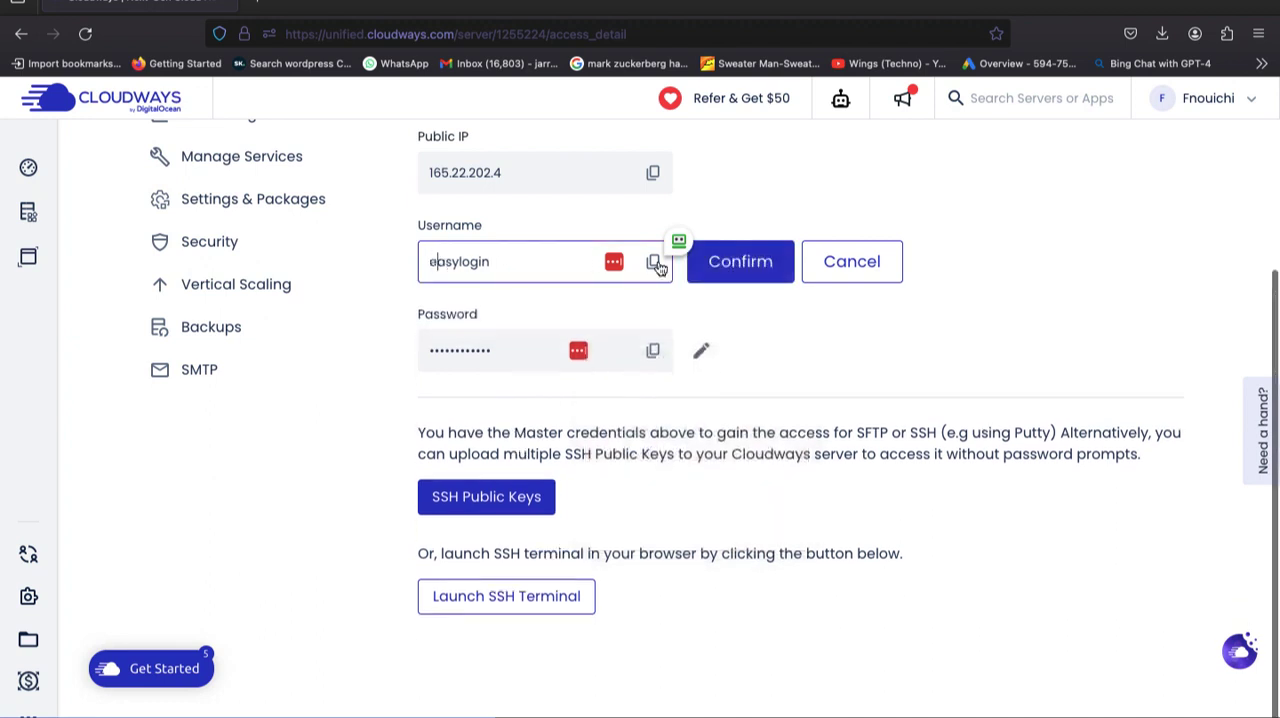
pyautogui.click(719, 277)
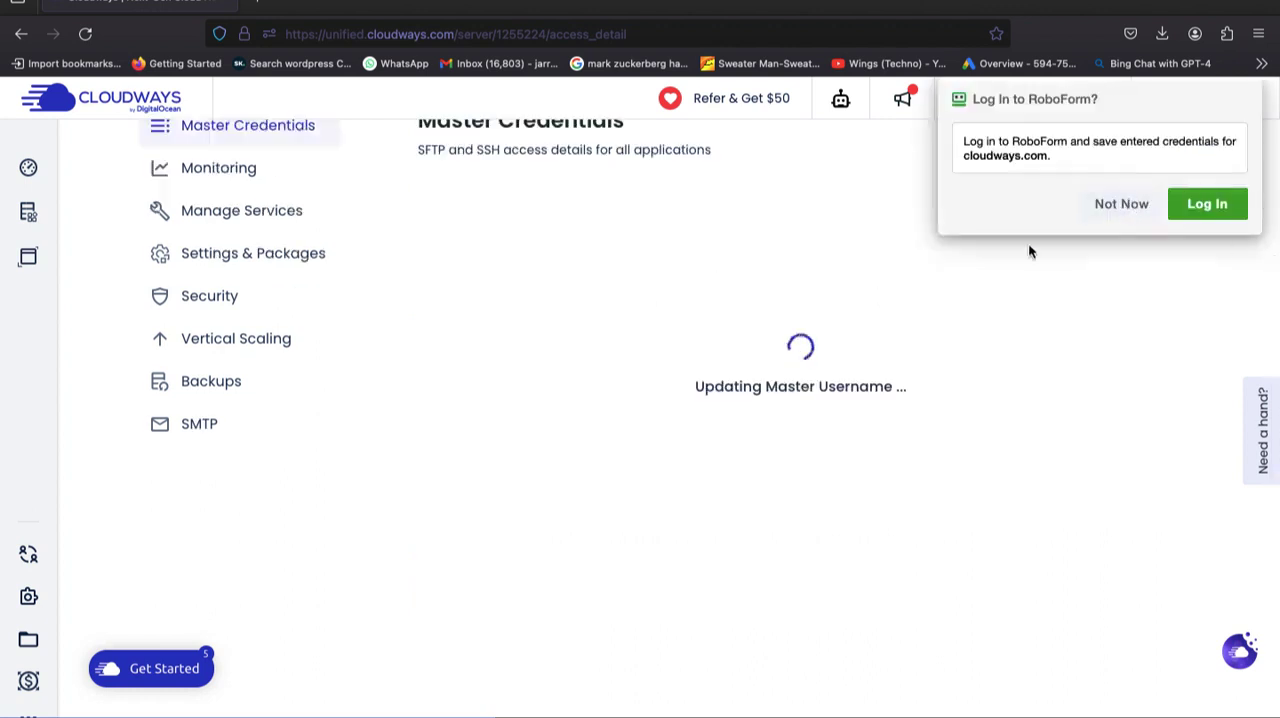
pyautogui.click(1117, 203)
pyautogui.scroll(5, 1000, 250)
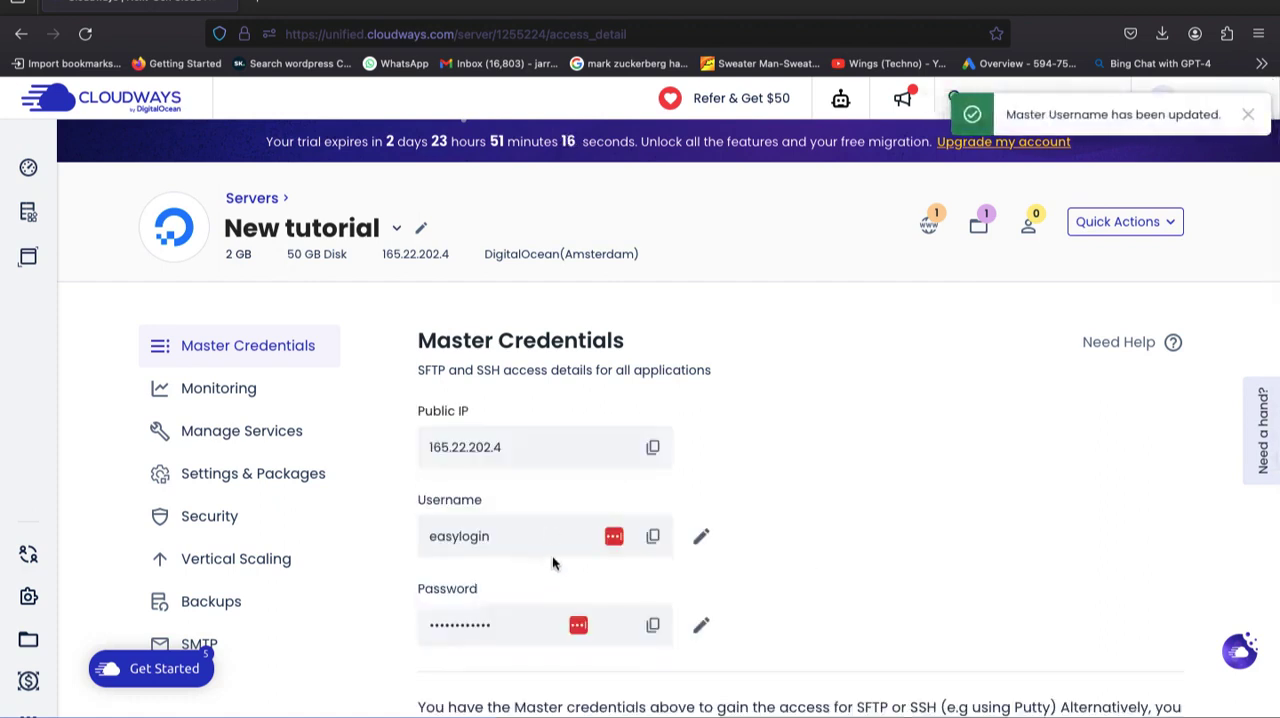
pyautogui.scroll(-3, 551, 560)
pyautogui.scroll(-3, 552, 560)
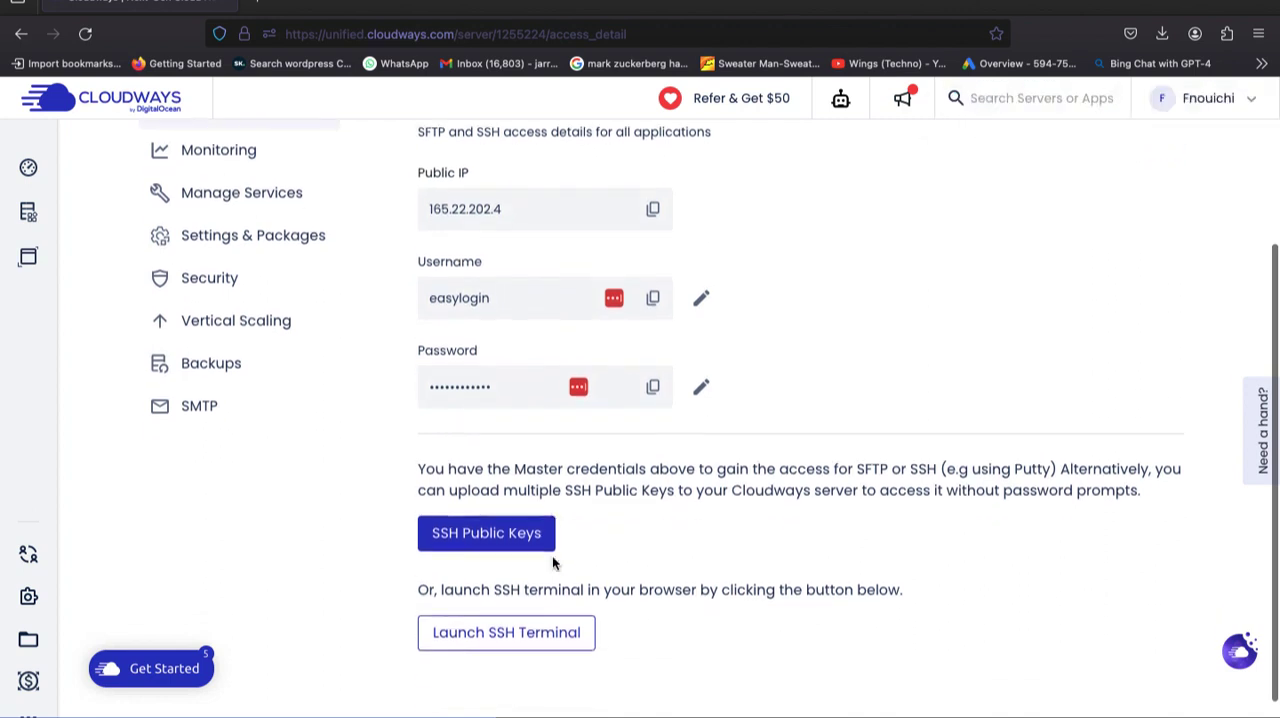
pyautogui.scroll(4, 552, 560)
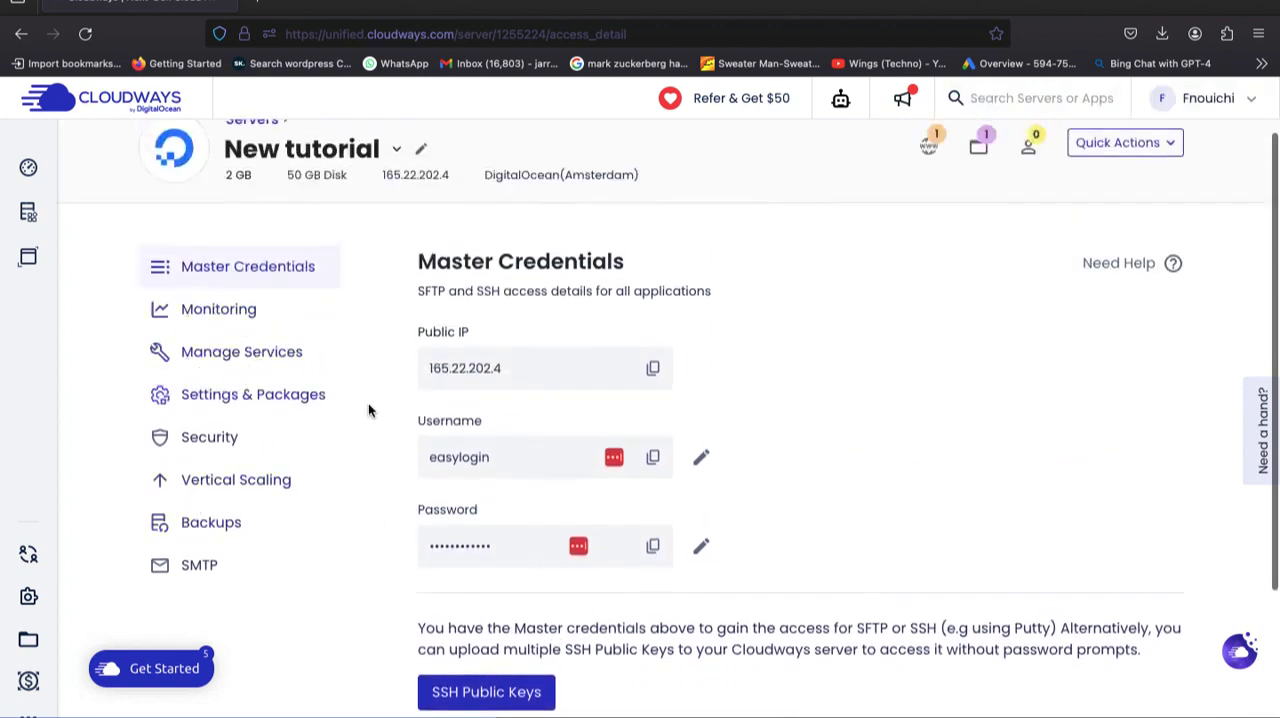
pyautogui.scroll(1, 375, 398)
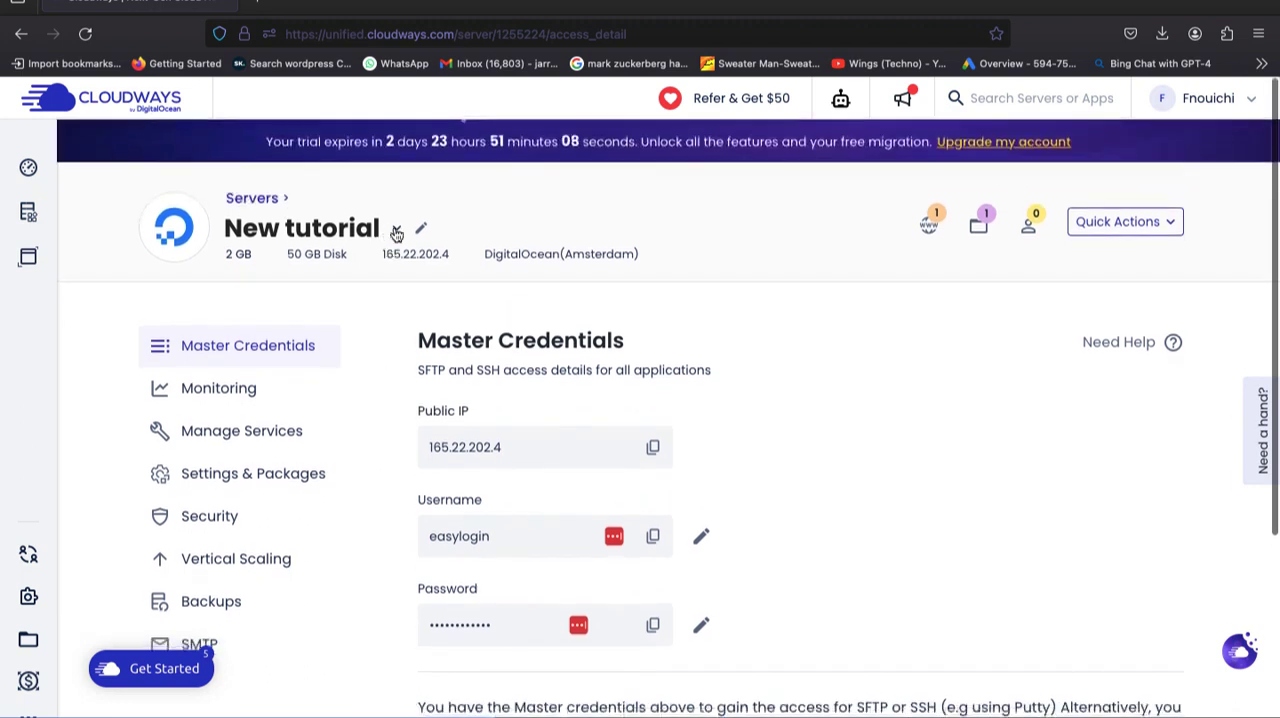
pyautogui.click(396, 233)
pyautogui.click(851, 333)
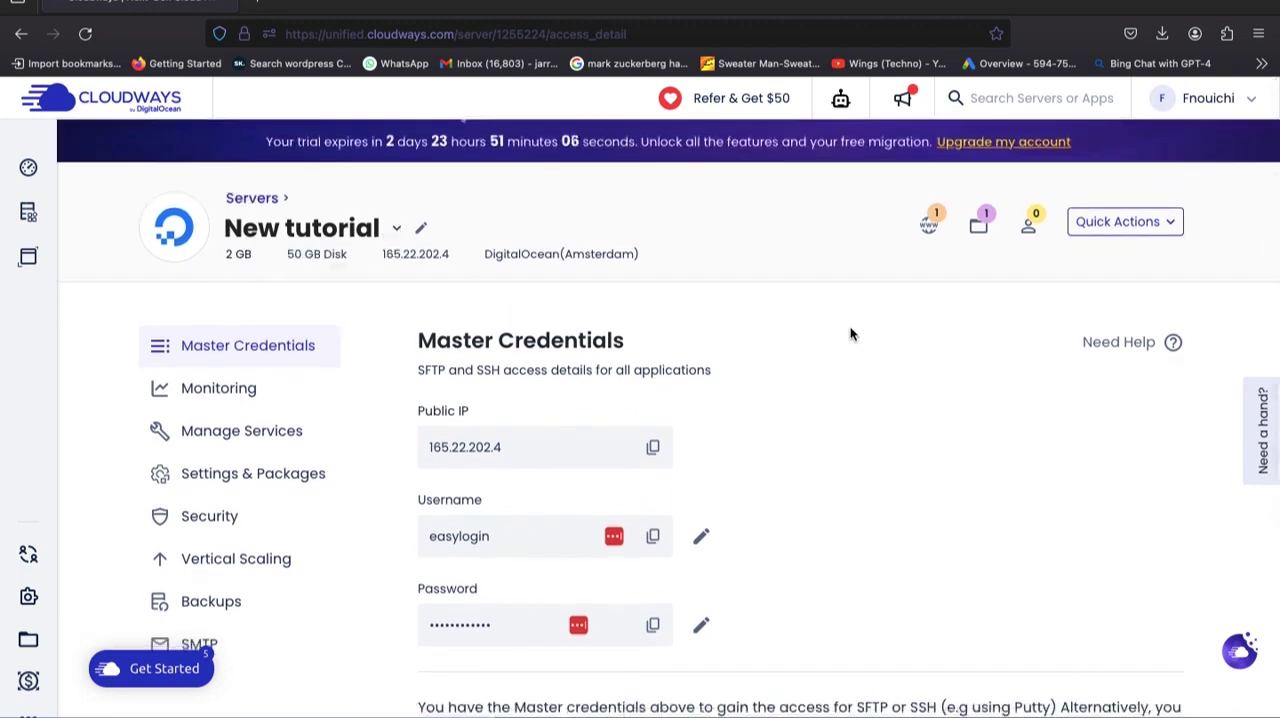
# Return to the server list and add another application to the New tutorial server.
pyautogui.click(21, 33)
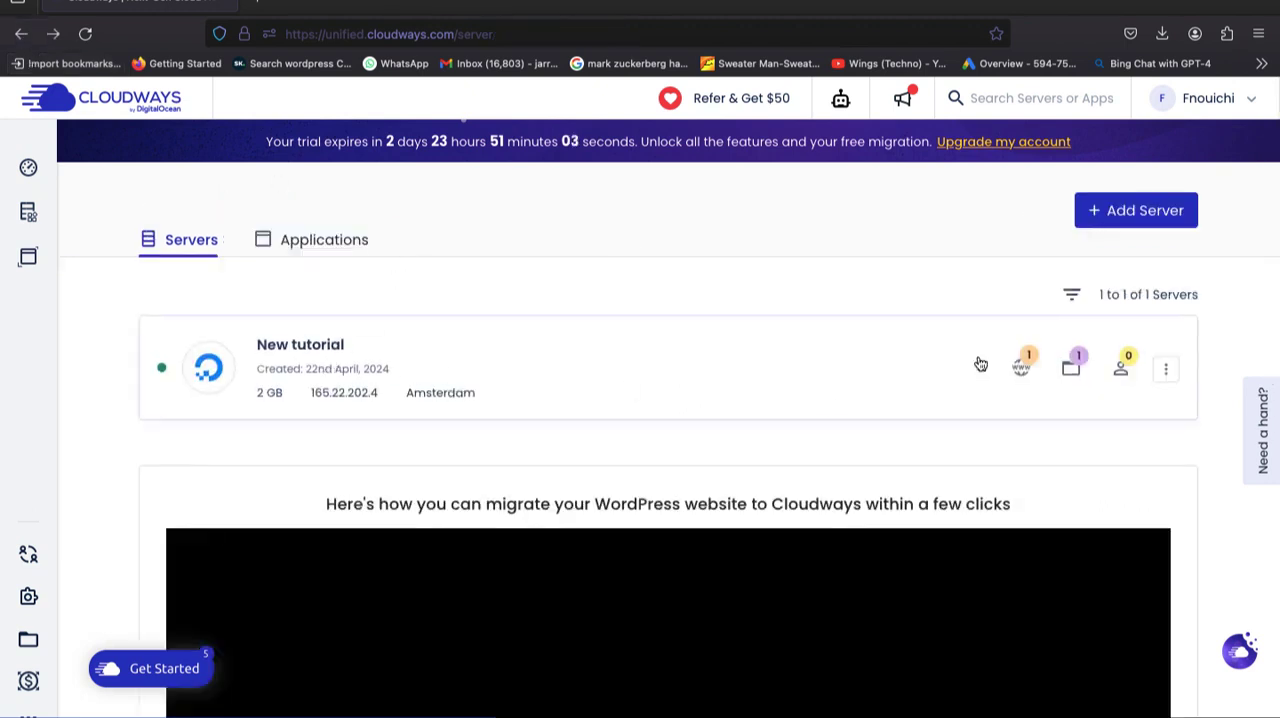
pyautogui.click(1166, 372)
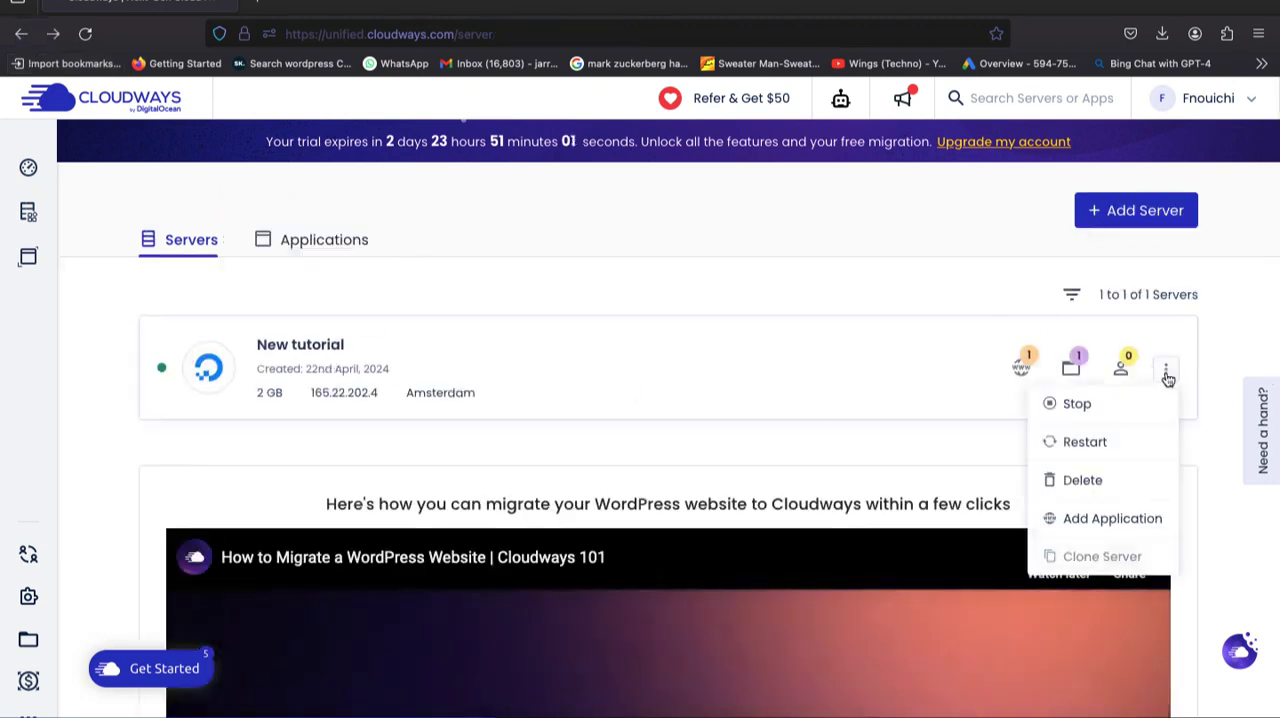
pyautogui.click(1108, 518)
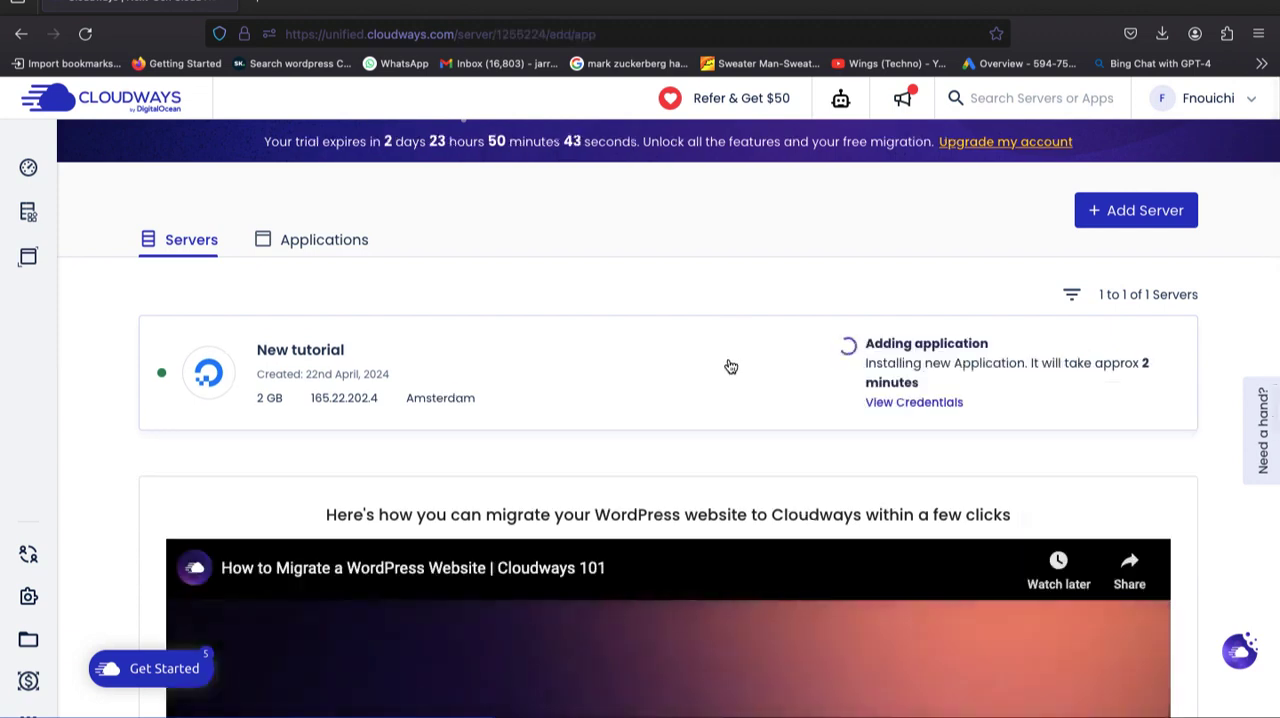
# Open the Wordpress Site application from the list of applications on the account.
pyautogui.click(310, 250)
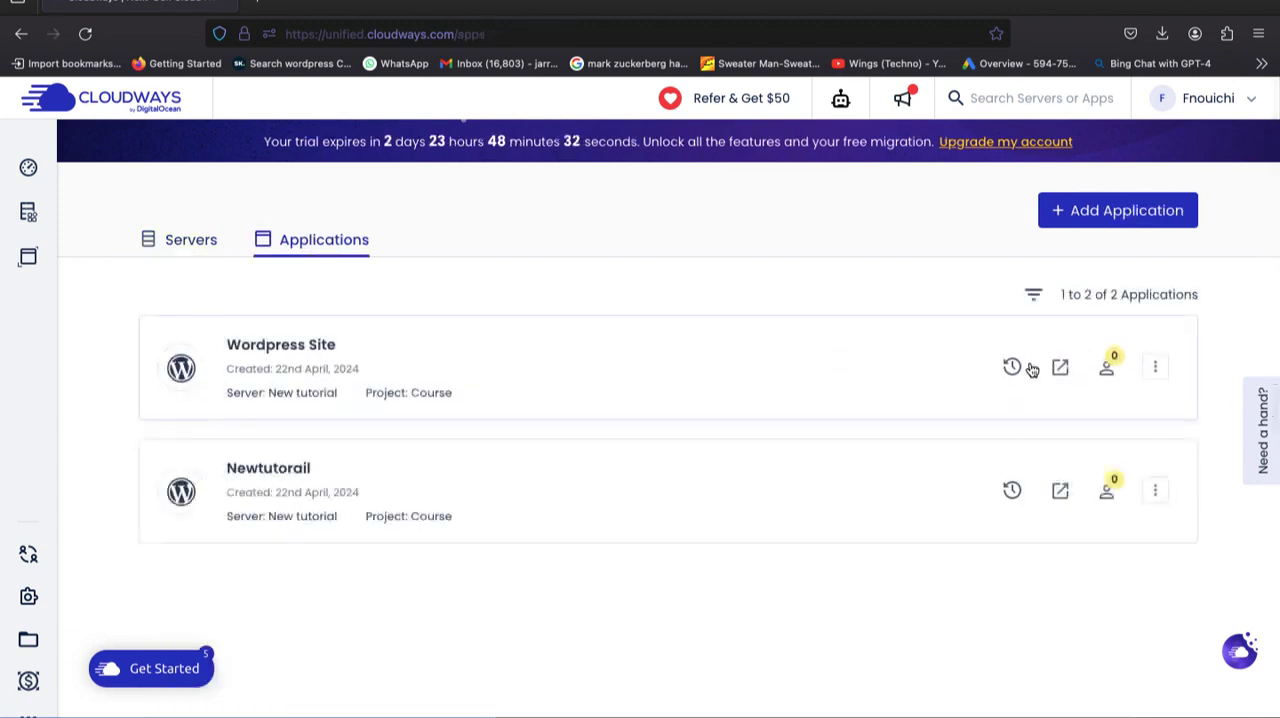
pyautogui.click(1155, 370)
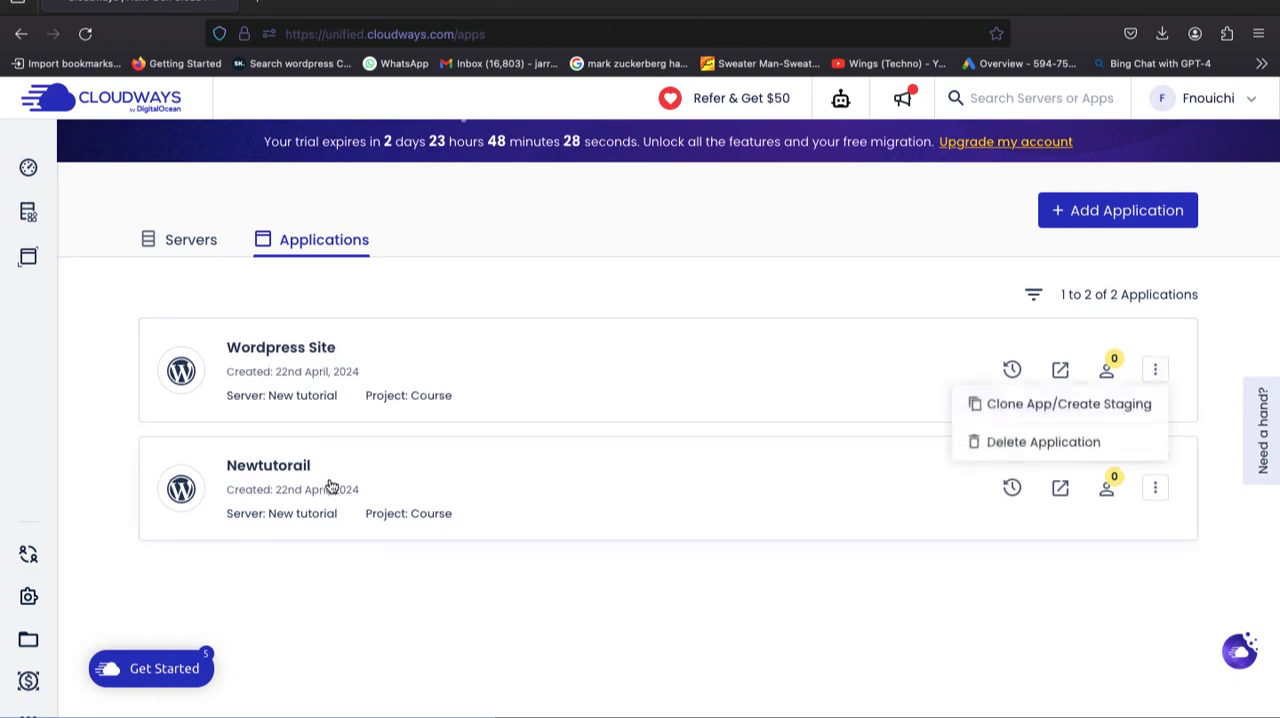
pyautogui.click(363, 374)
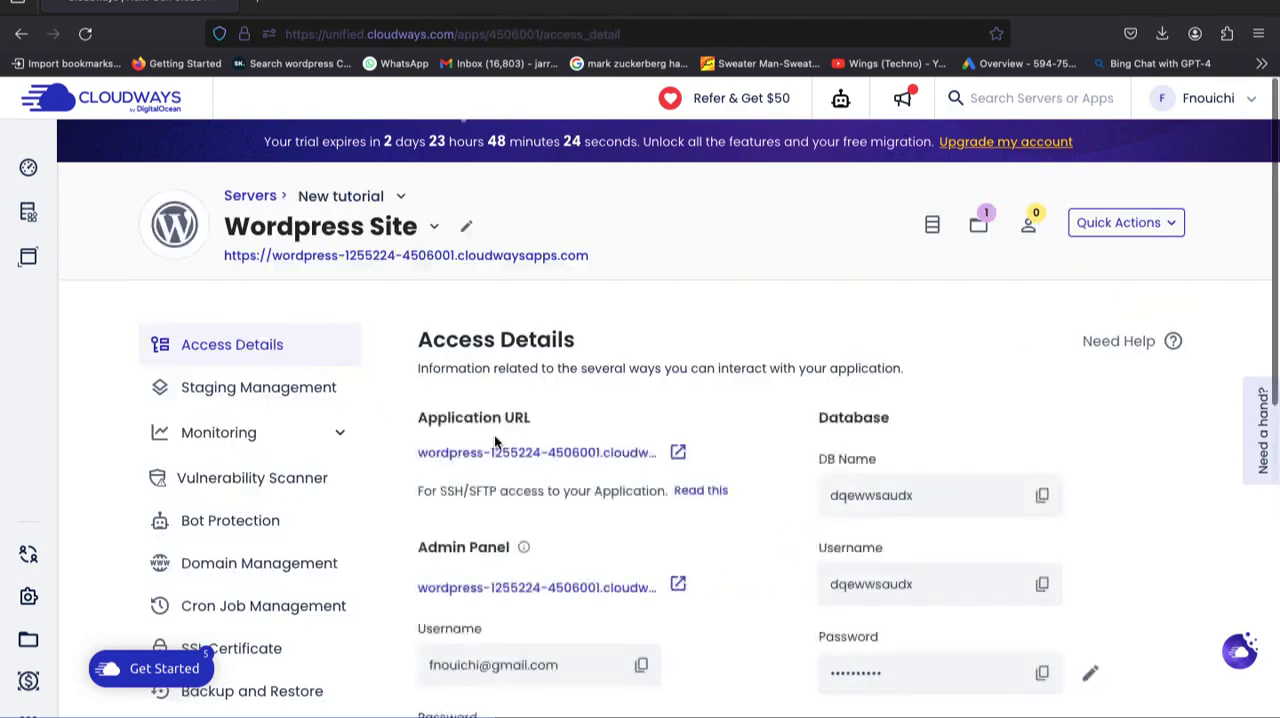
# Examine the Wordpress Site's access details, admin panel and database credentials, SFTP section and monitoring options.
pyautogui.scroll(-2, 494, 442)
pyautogui.scroll(-5, 494, 440)
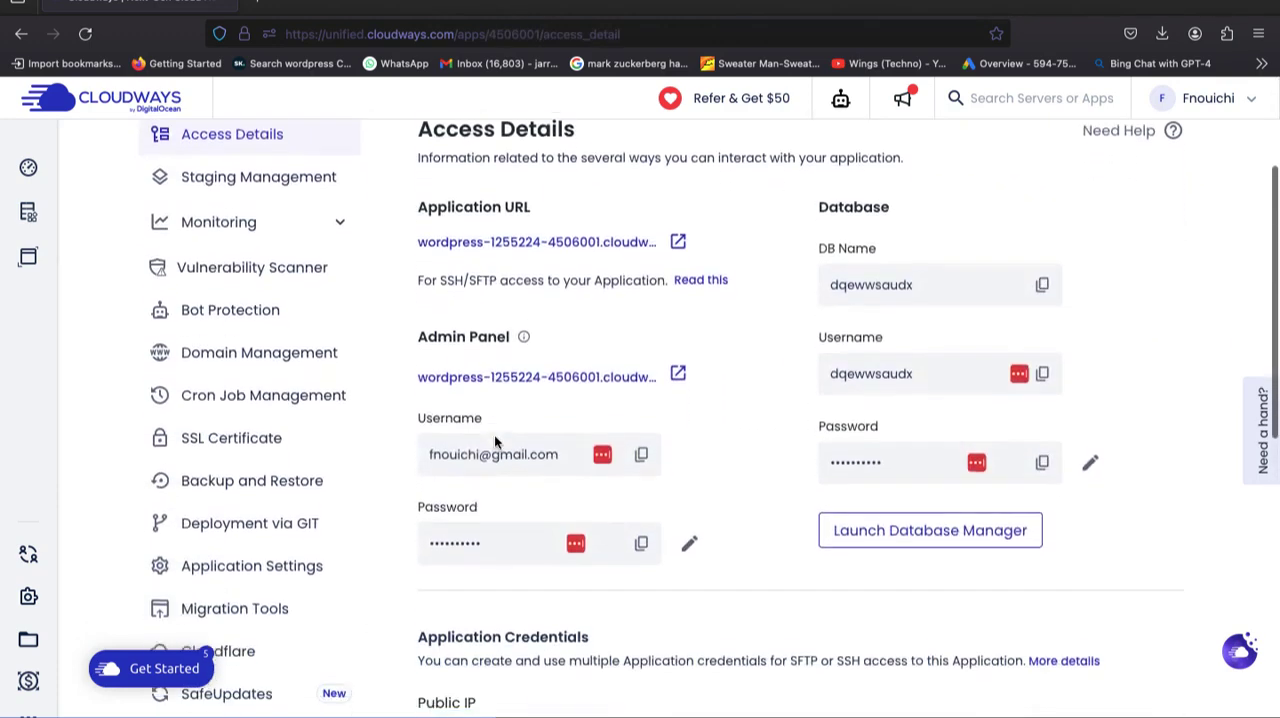
pyautogui.scroll(-3, 494, 437)
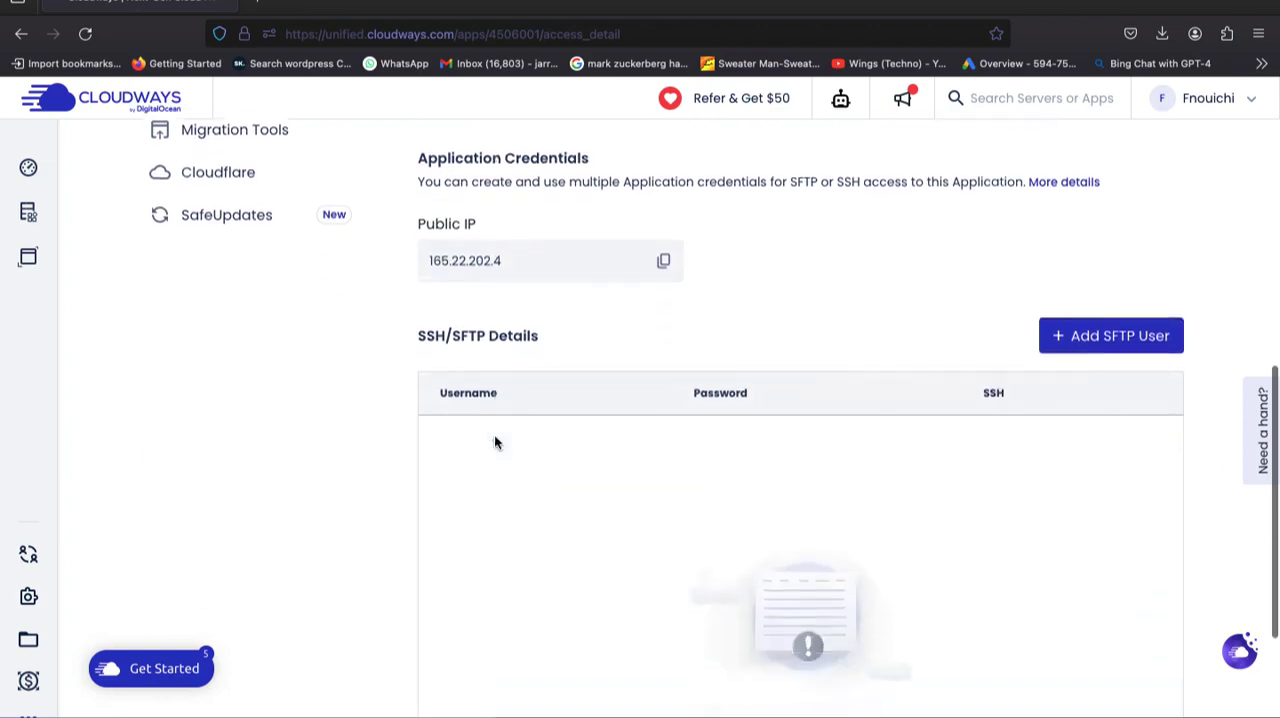
pyautogui.scroll(5, 496, 437)
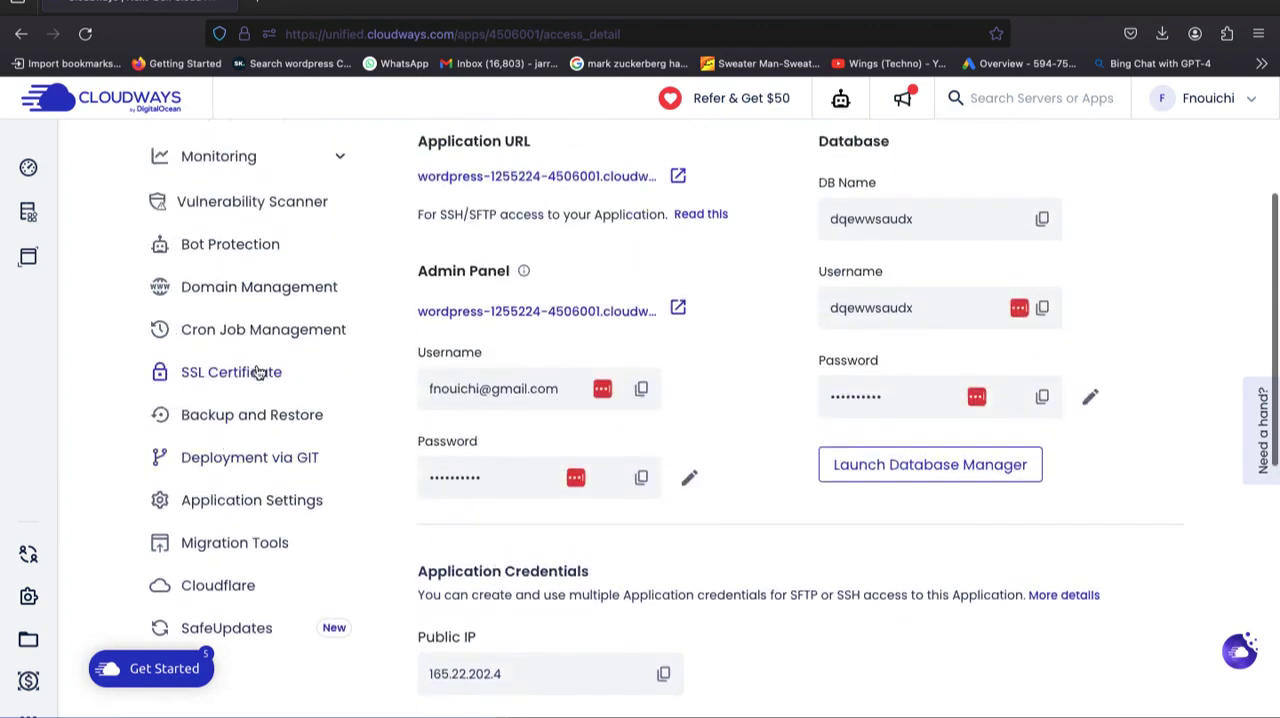
pyautogui.scroll(2, 257, 371)
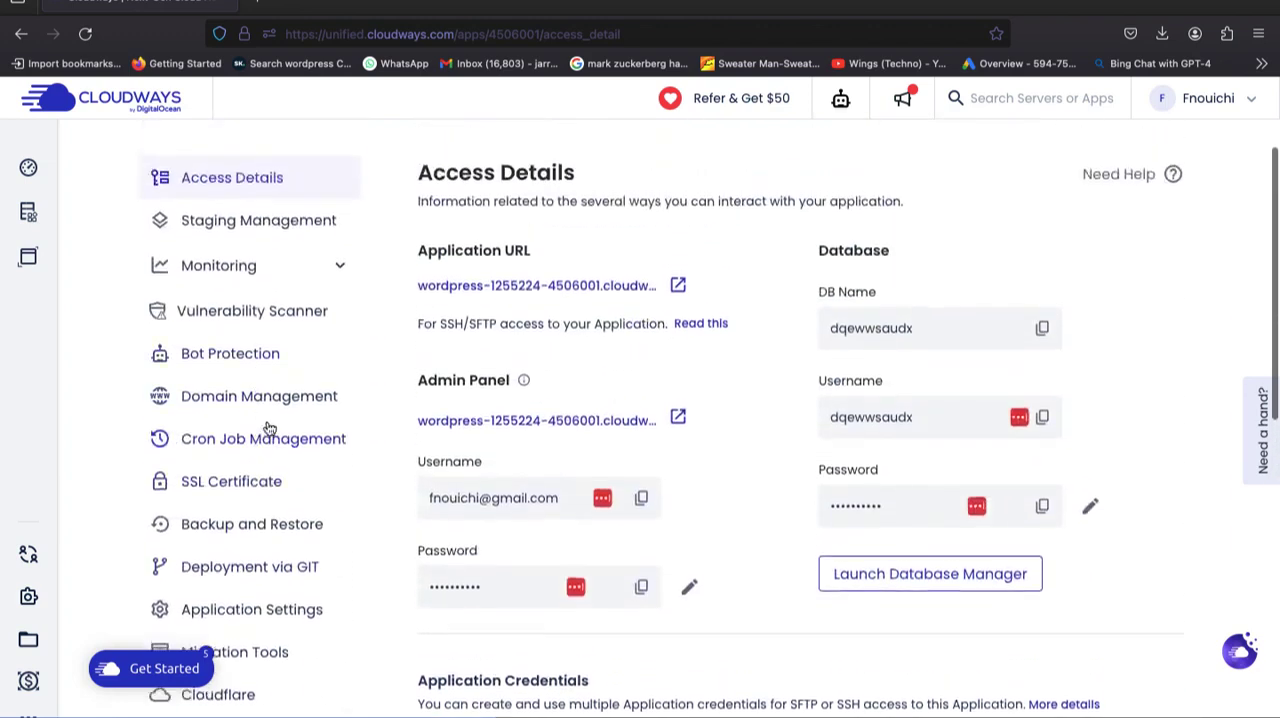
pyautogui.scroll(1, 262, 423)
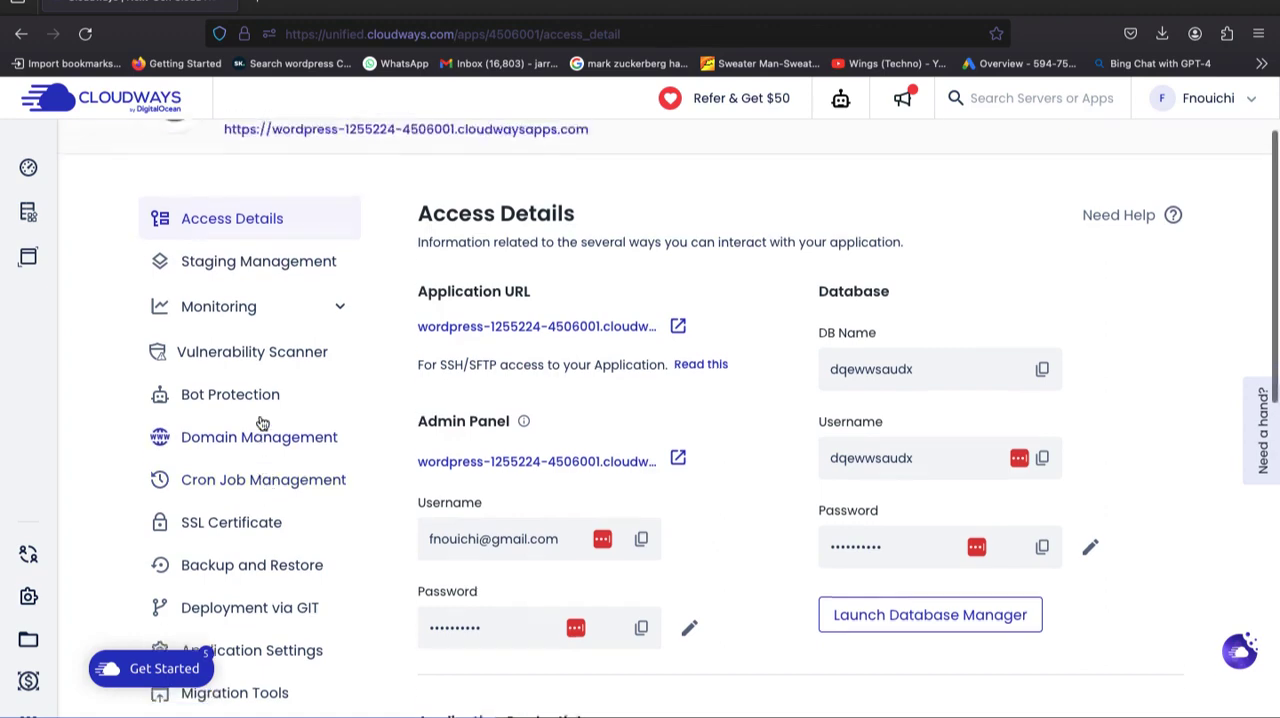
pyautogui.click(254, 357)
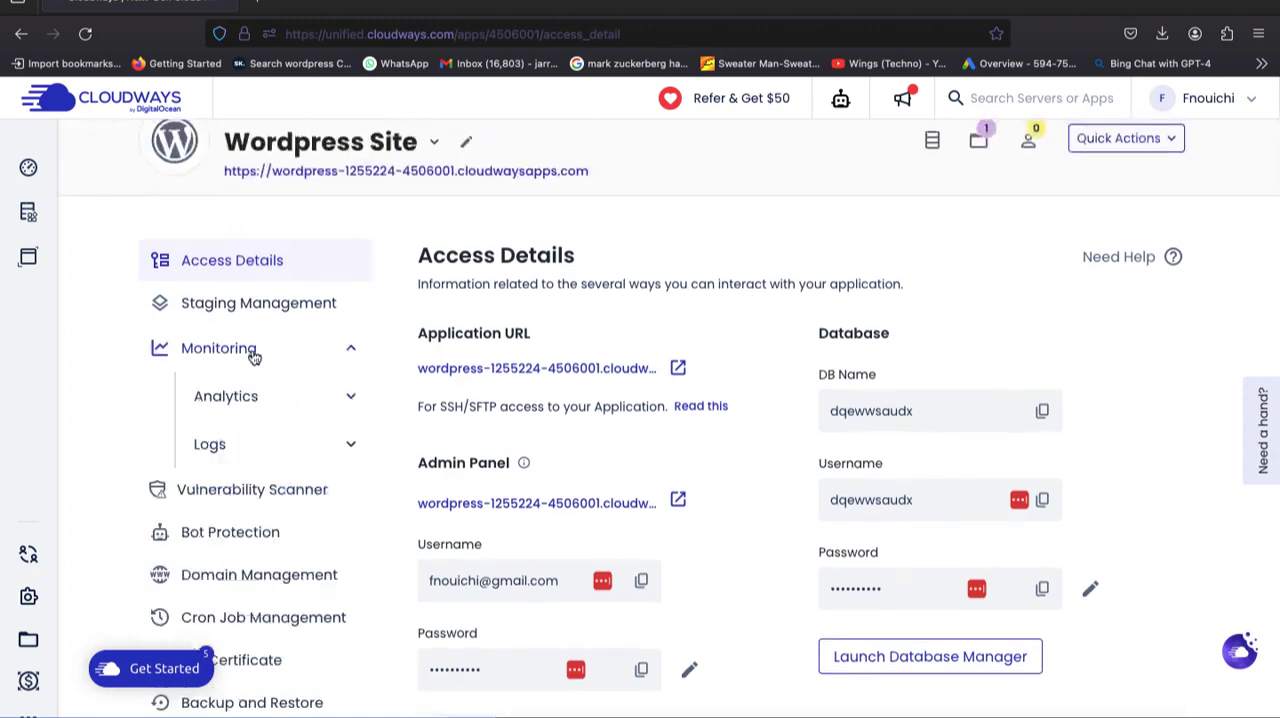
pyautogui.click(254, 357)
pyautogui.scroll(1, 529, 286)
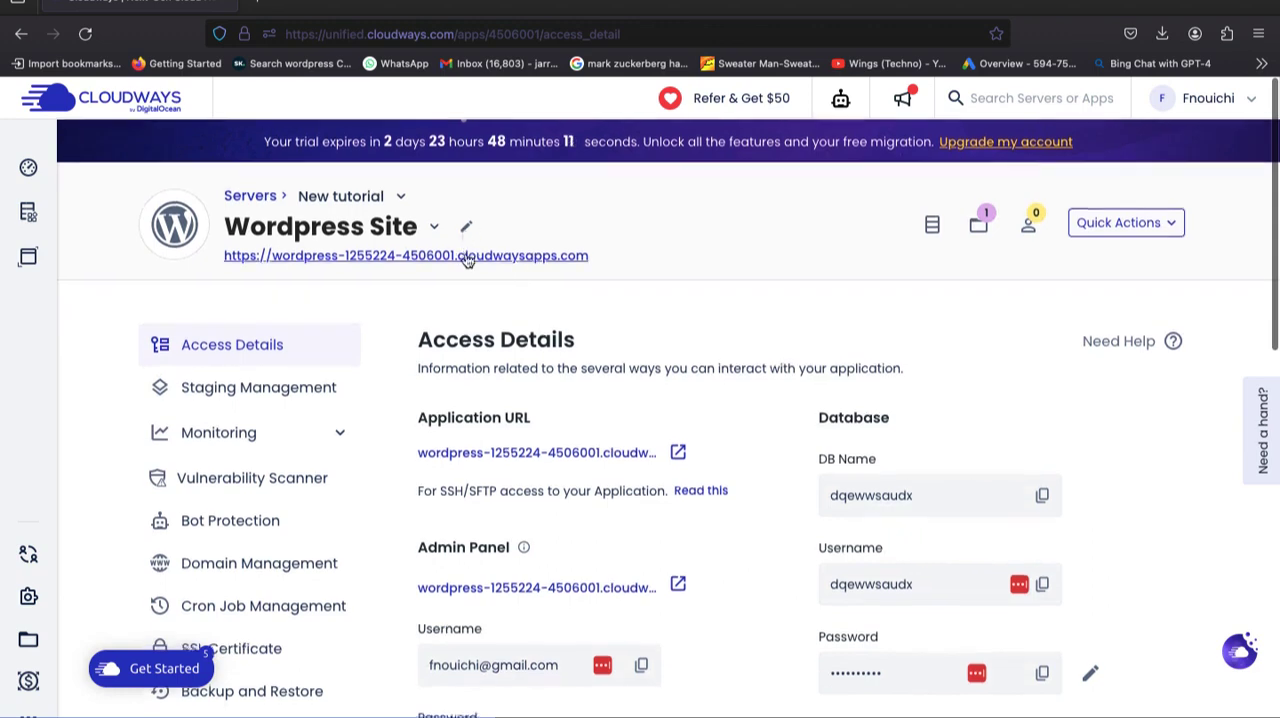
# Visit the Wordpress Site's public URL and look through its default homepage.
pyautogui.click(466, 258)
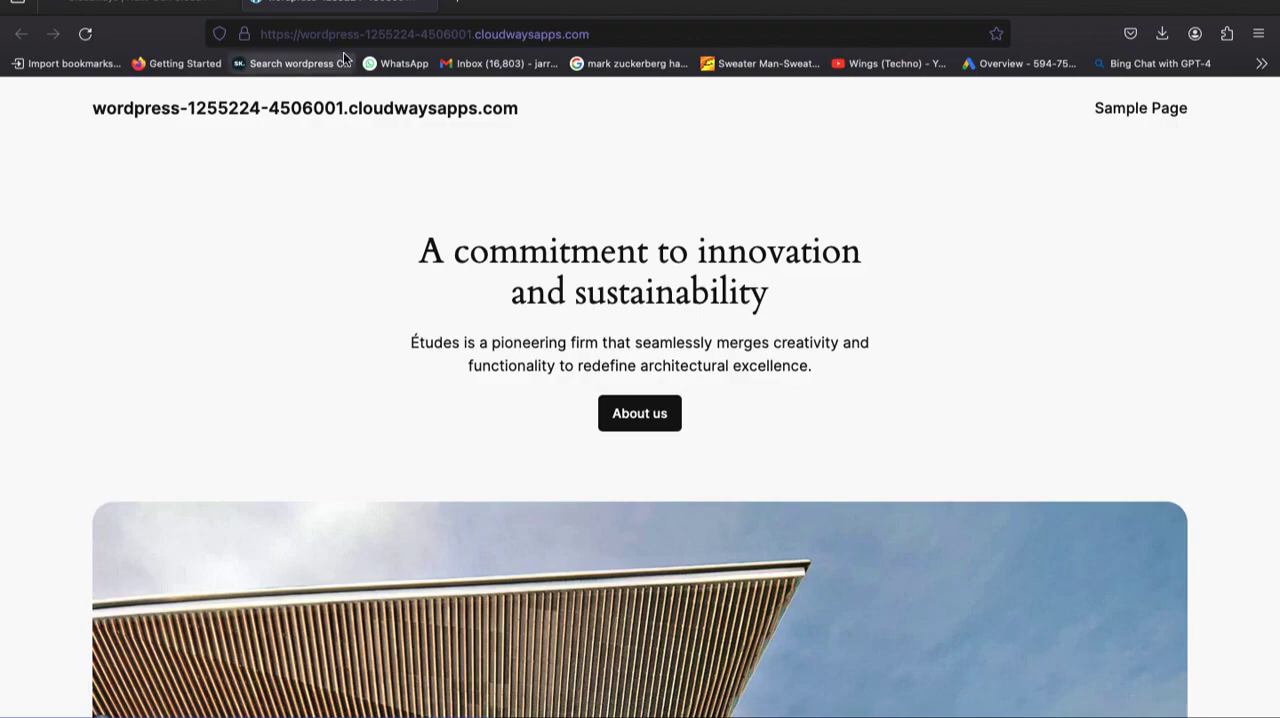
pyautogui.scroll(-10, 437, 371)
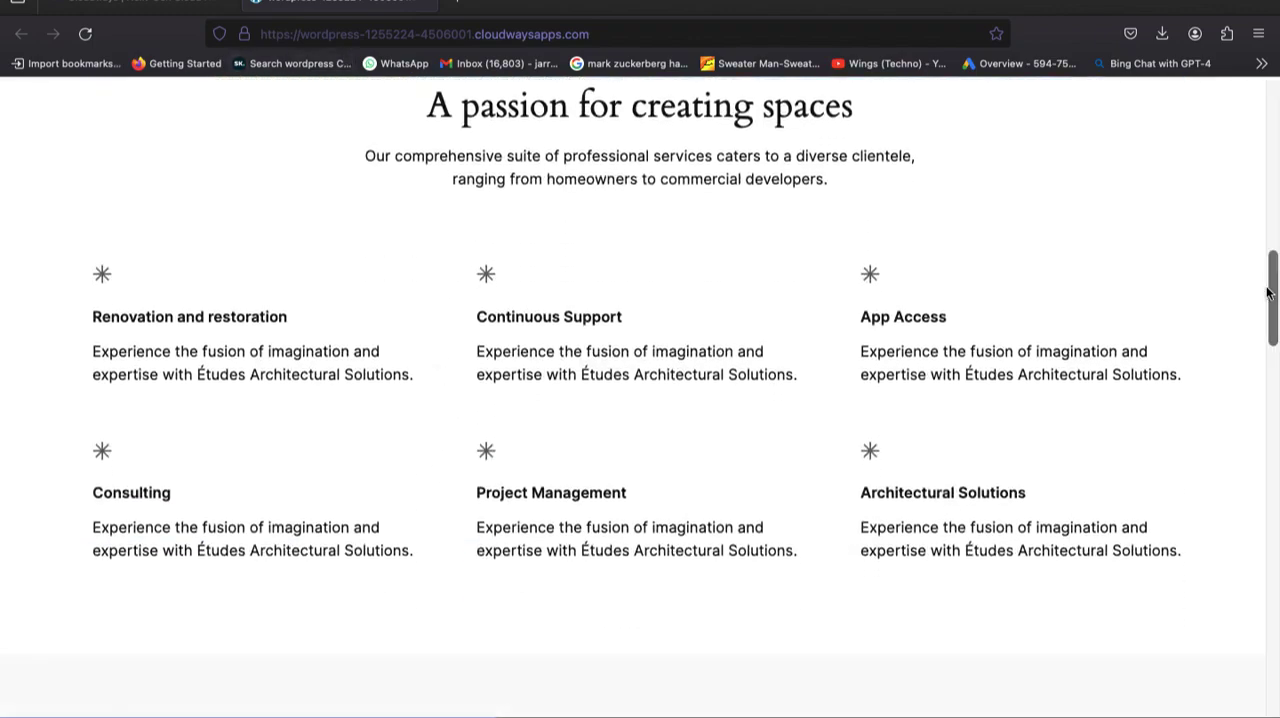
pyautogui.moveTo(1268, 292); pyautogui.dragTo(1268, 530)
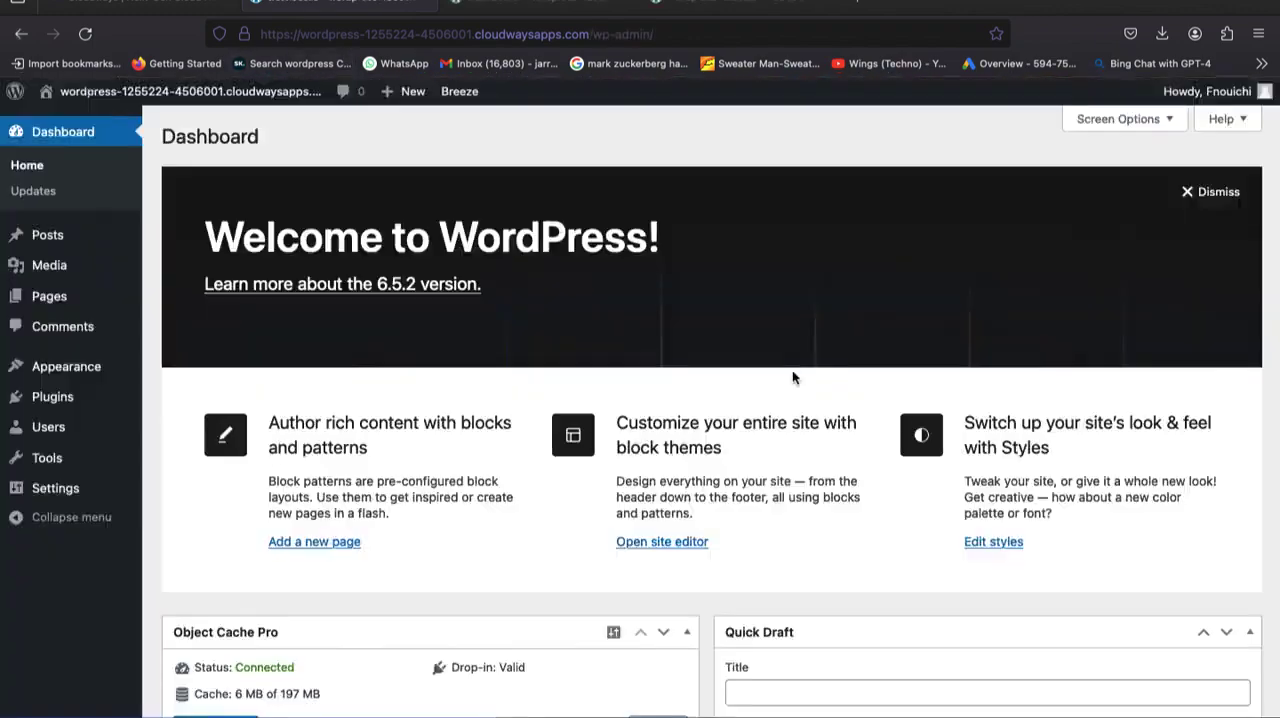
# From the site's WordPress dashboard, start adding a new theme and search the theme directory for "Astra".
pyautogui.scroll(-2, 765, 377)
pyautogui.scroll(-2, 765, 377)
pyautogui.scroll(4, 766, 363)
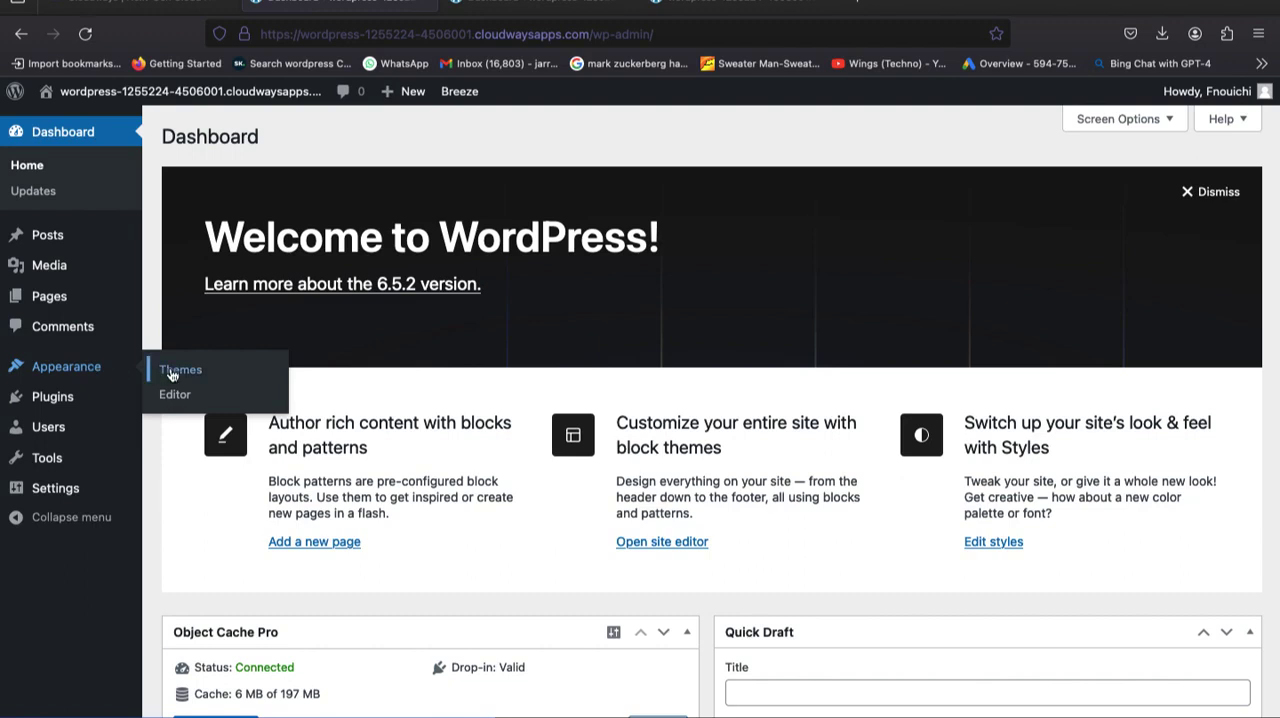
pyautogui.click(172, 372)
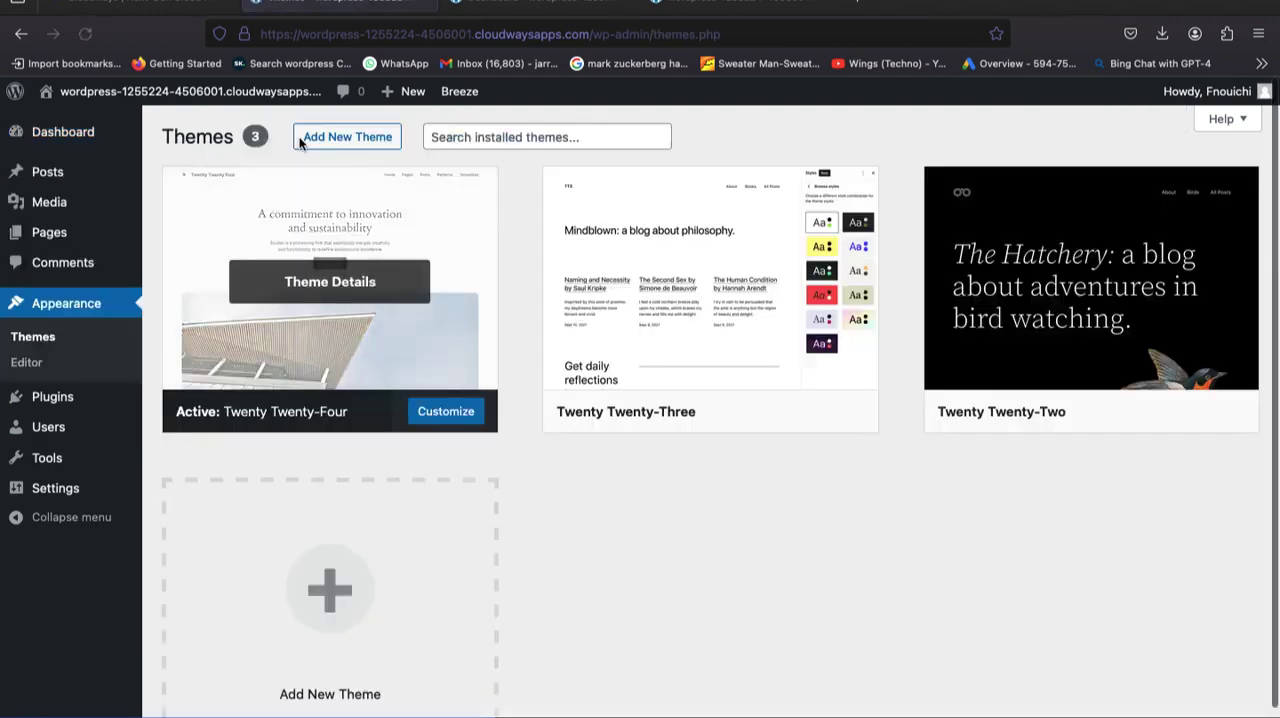
pyautogui.click(302, 139)
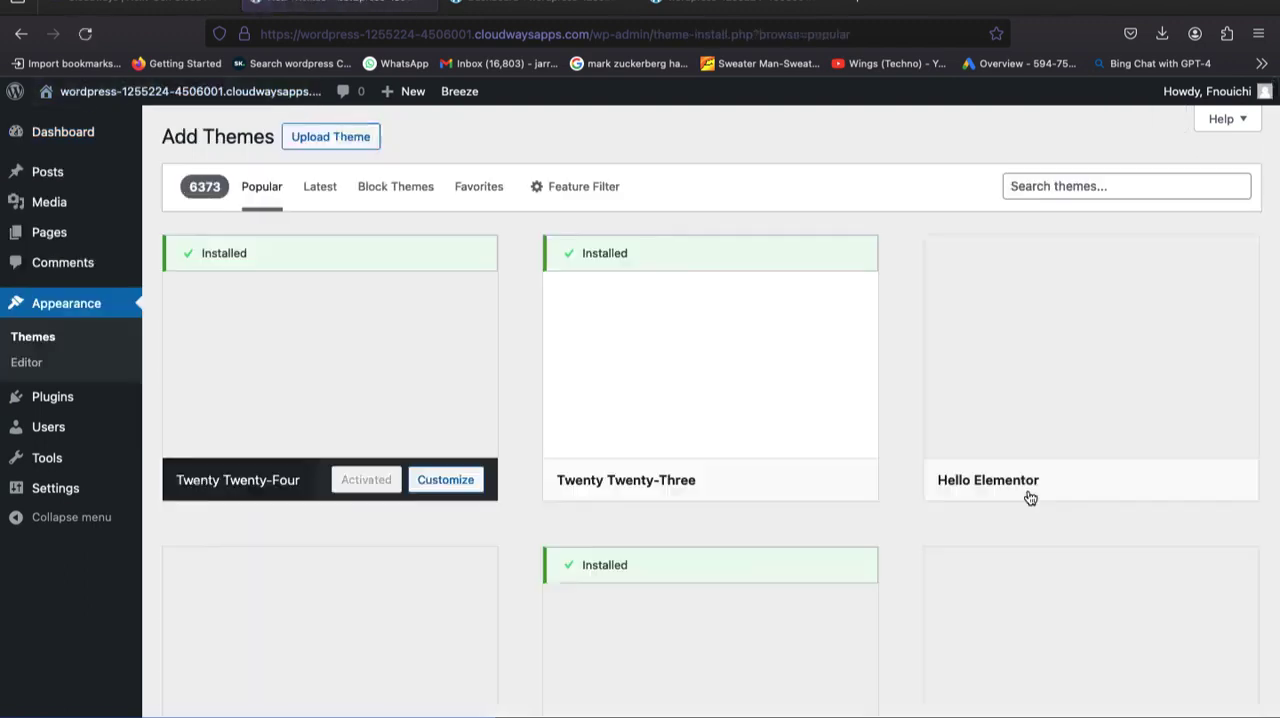
pyautogui.click(1036, 193)
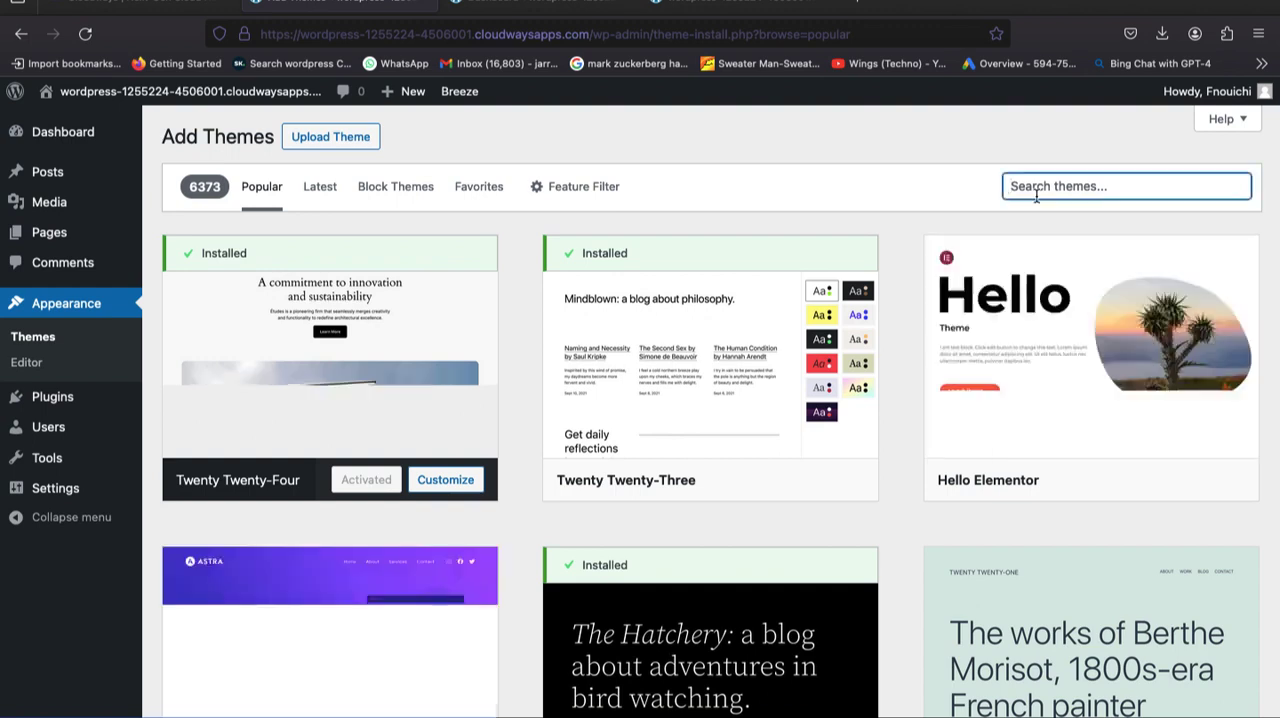
pyautogui.write('Astra')
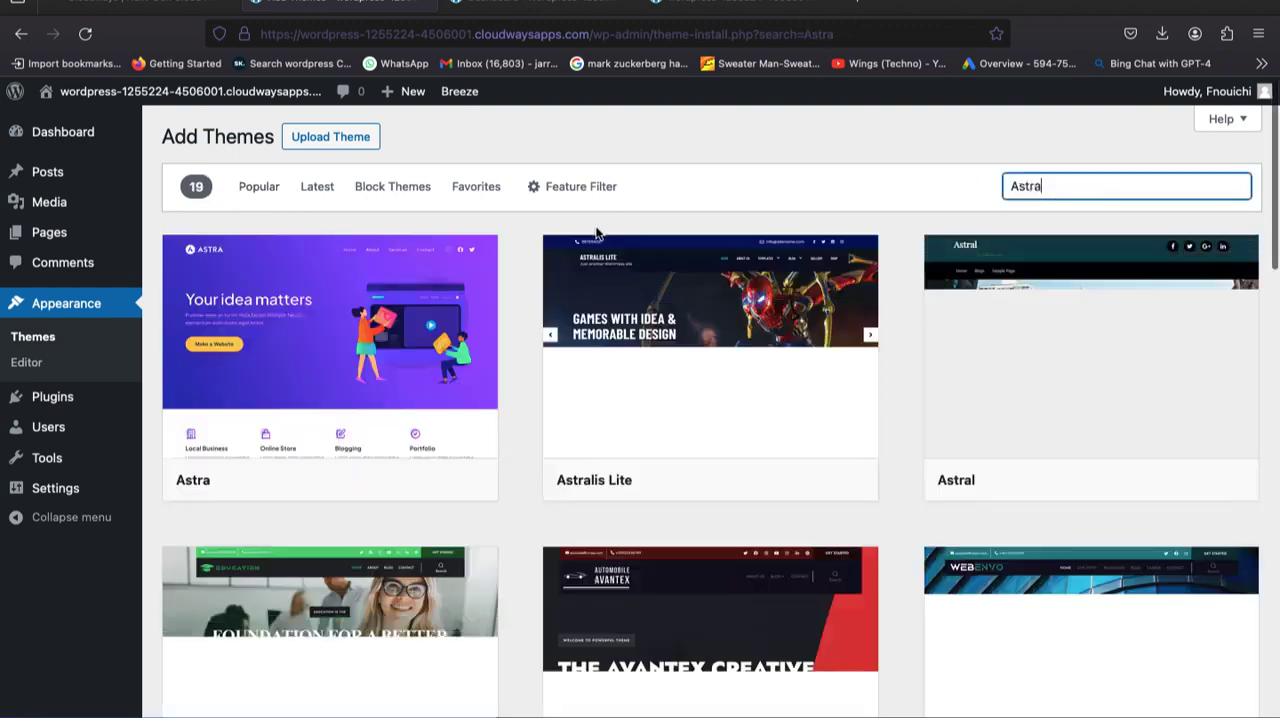
pyautogui.moveTo(494, 342)
pyautogui.moveTo(740, 350)
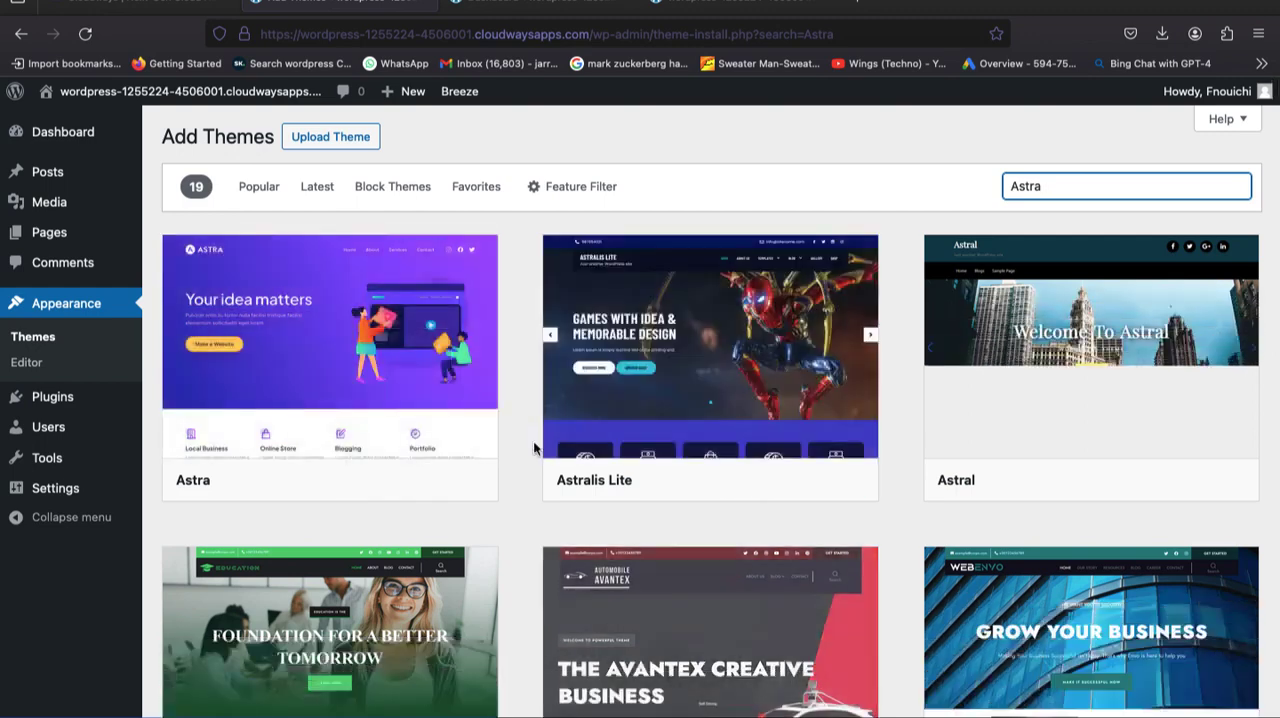
# Preview the Astra theme's demo page, then install and activate the theme.
pyautogui.click(421, 338)
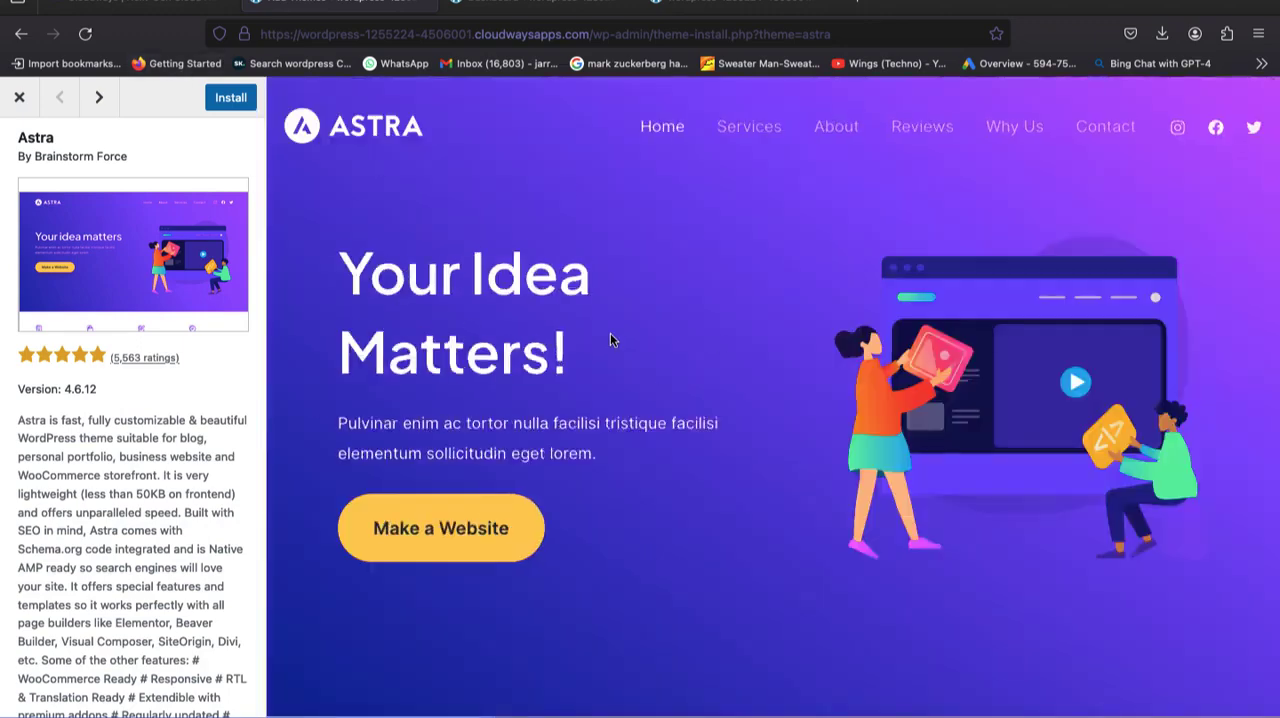
pyautogui.scroll(-7, 610, 335)
pyautogui.scroll(-20, 610, 338)
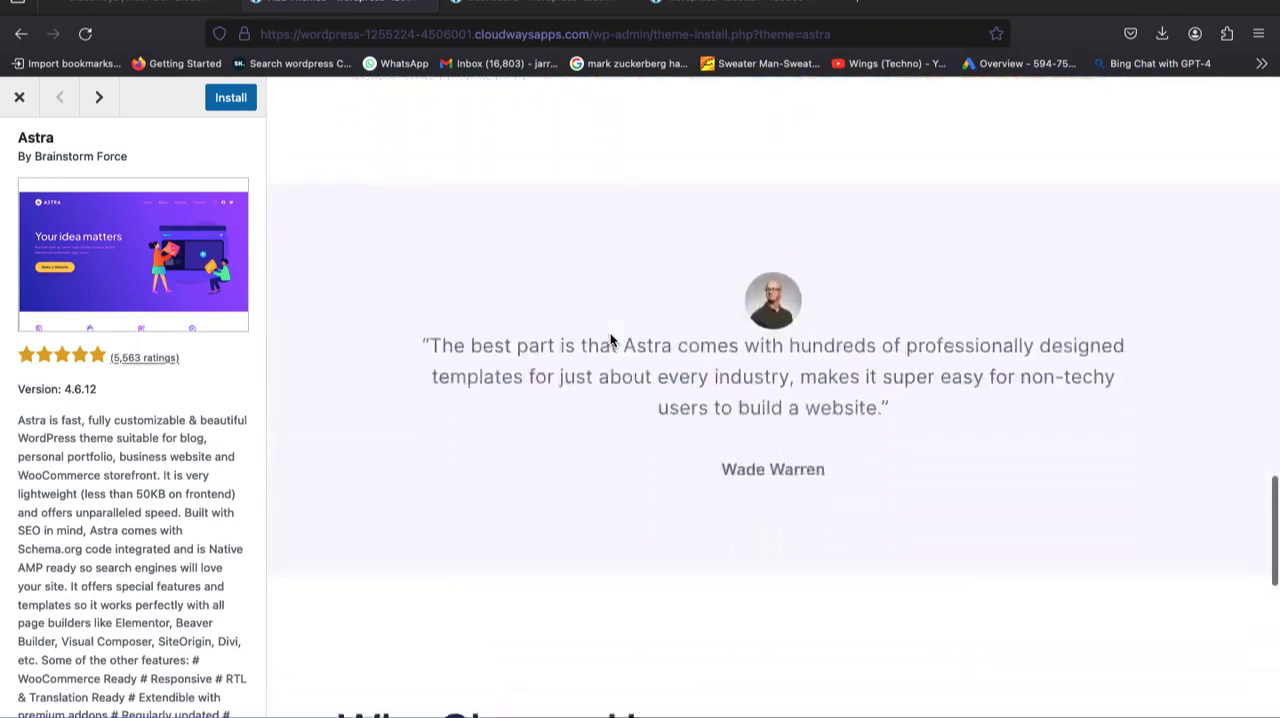
pyautogui.scroll(20, 610, 338)
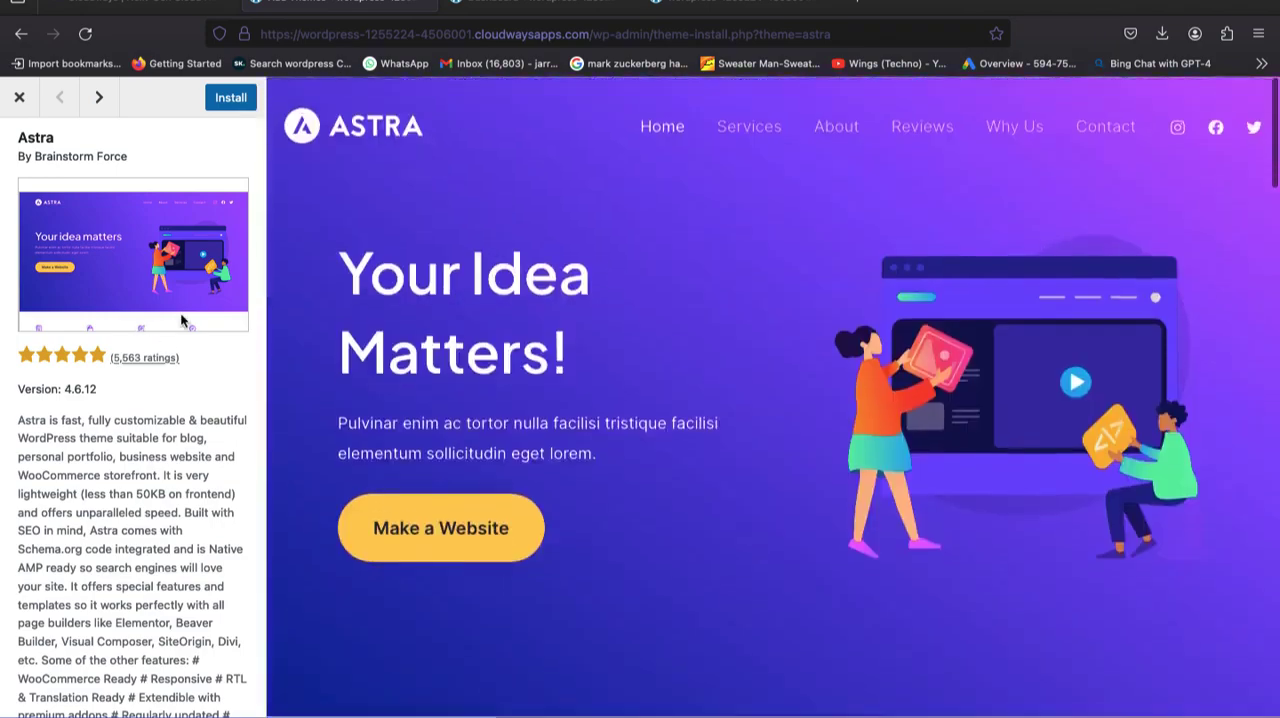
pyautogui.click(231, 96)
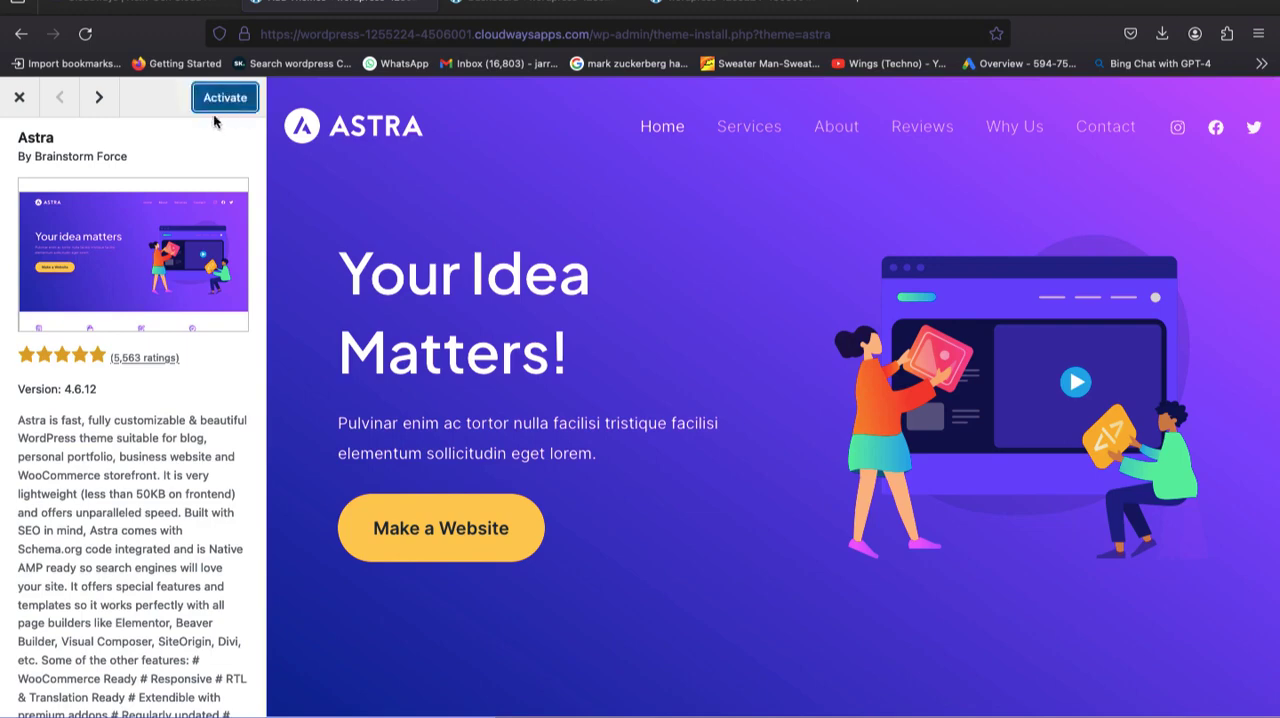
pyautogui.click(222, 95)
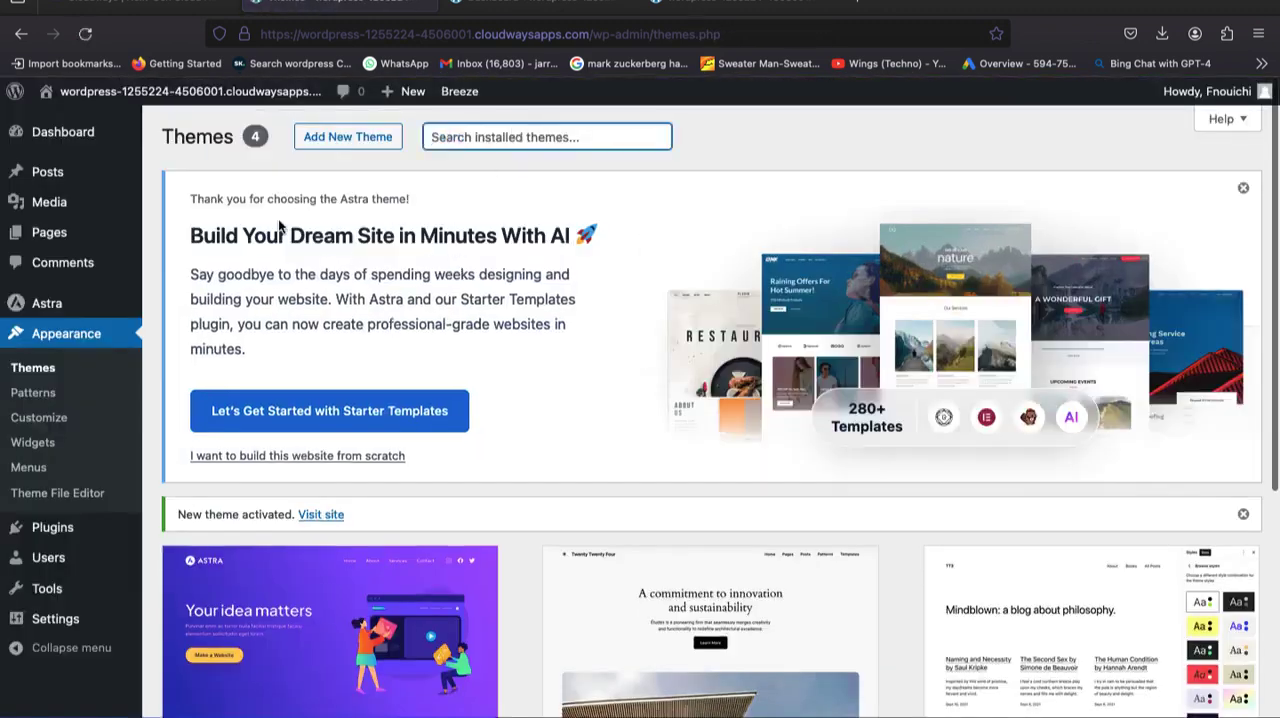
# Install and activate Astra's Starter Templates plugin and visit the site with the new theme.
pyautogui.click(291, 428)
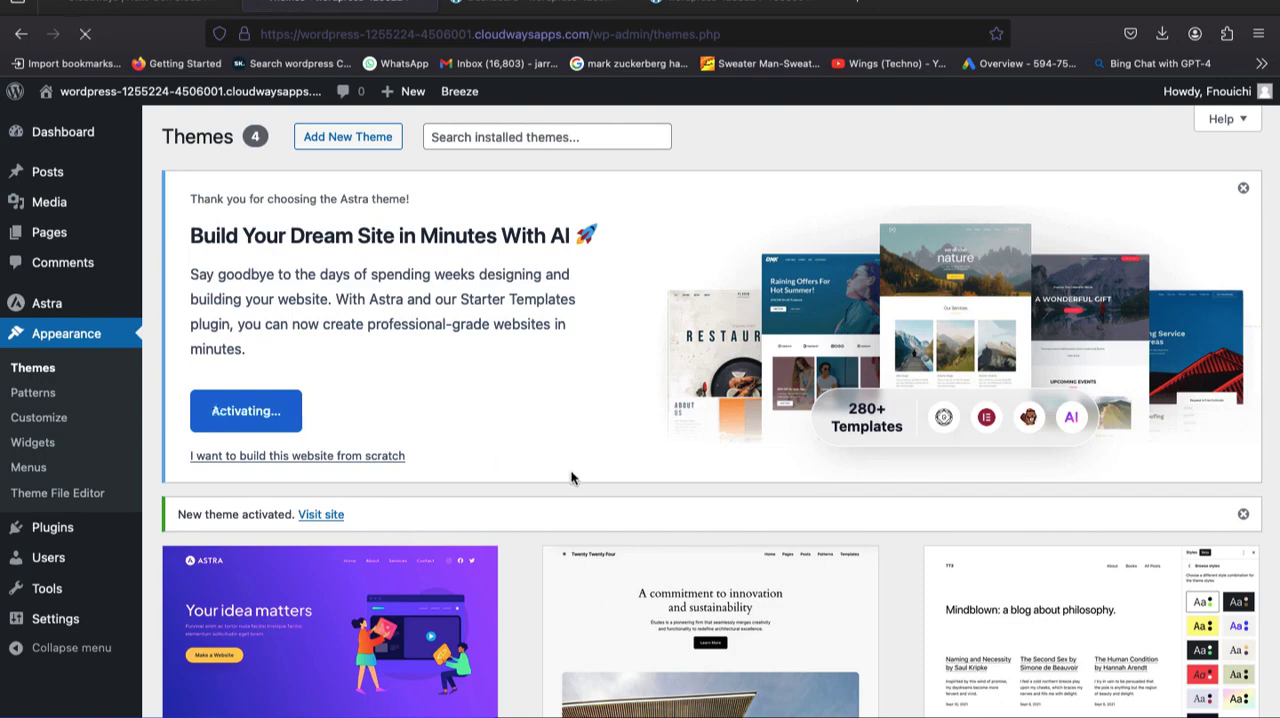
pyautogui.click(342, 514)
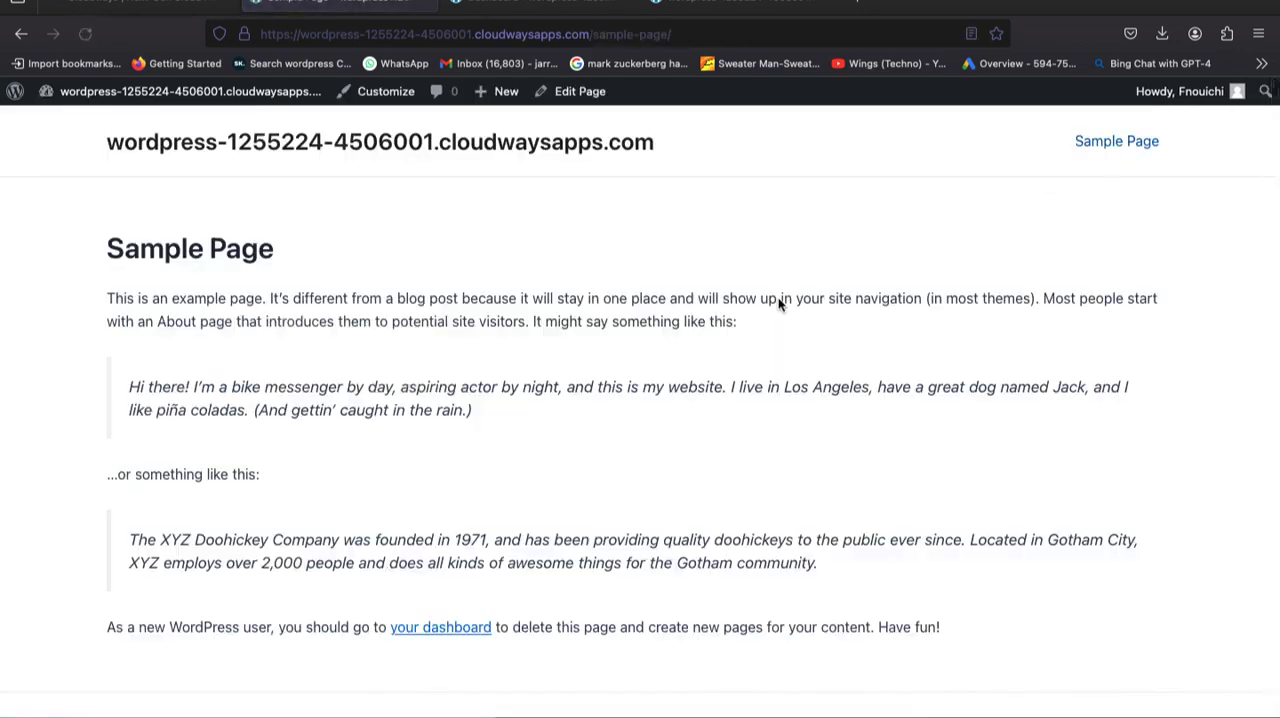
# Open the WordPress menu editor, create a menu named "Menu 1" with the Primary Menu display location, and save it.
pyautogui.moveTo(68, 95)
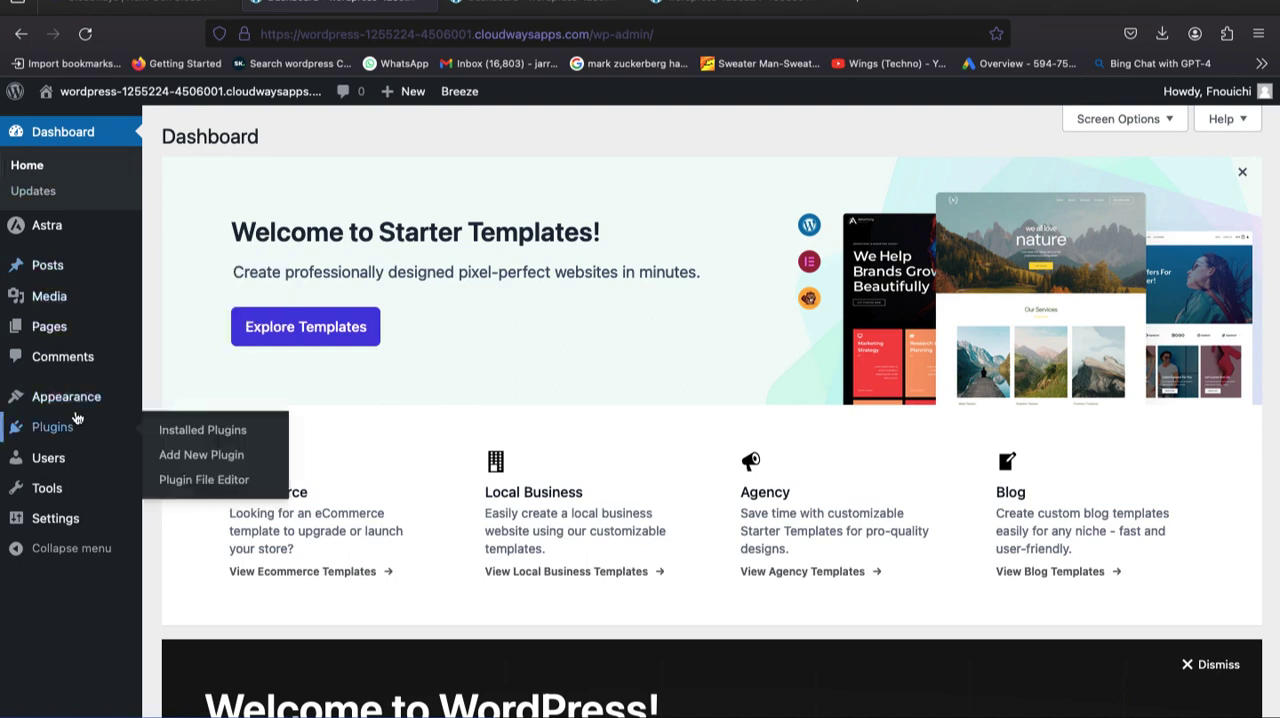
pyautogui.moveTo(66, 405)
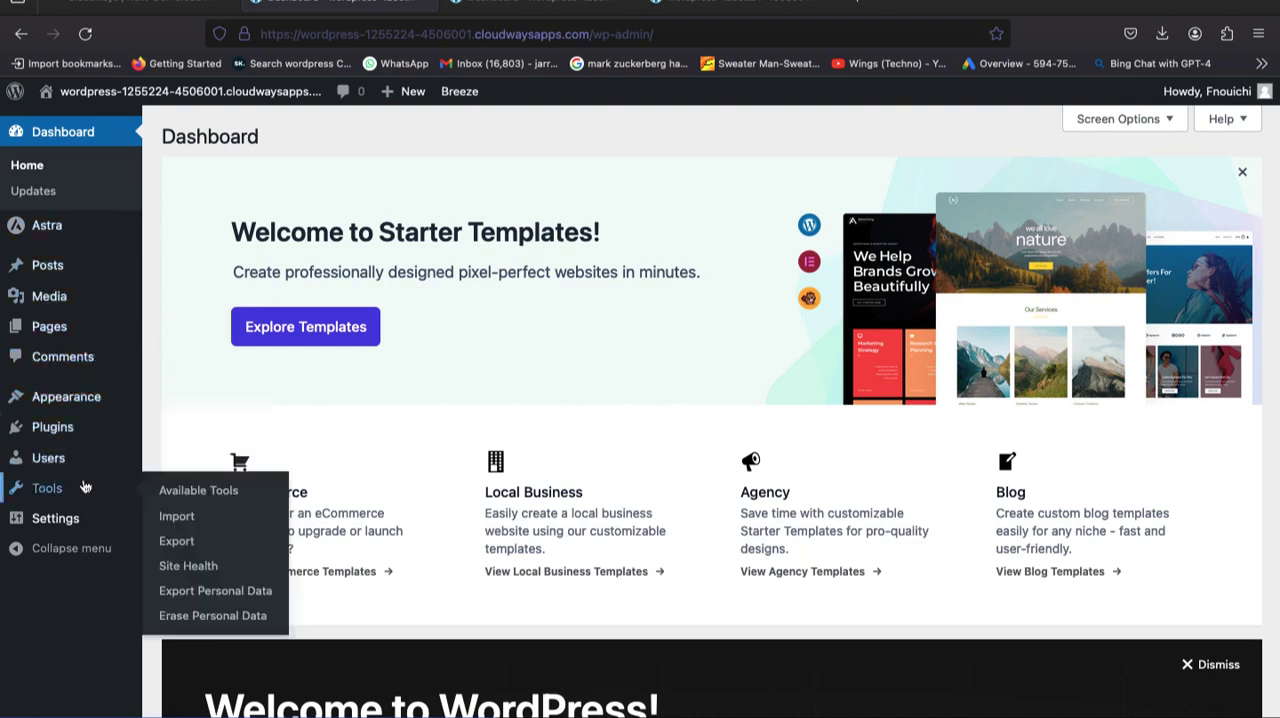
pyautogui.moveTo(84, 524)
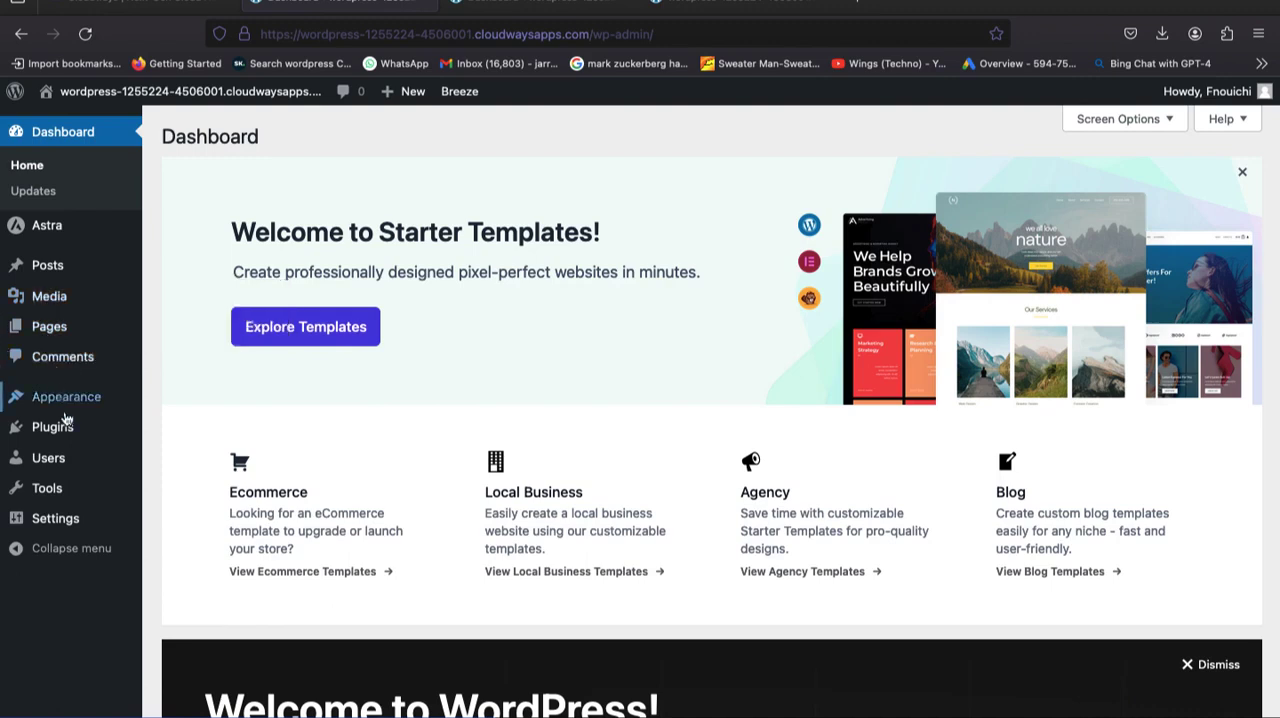
pyautogui.moveTo(100, 394)
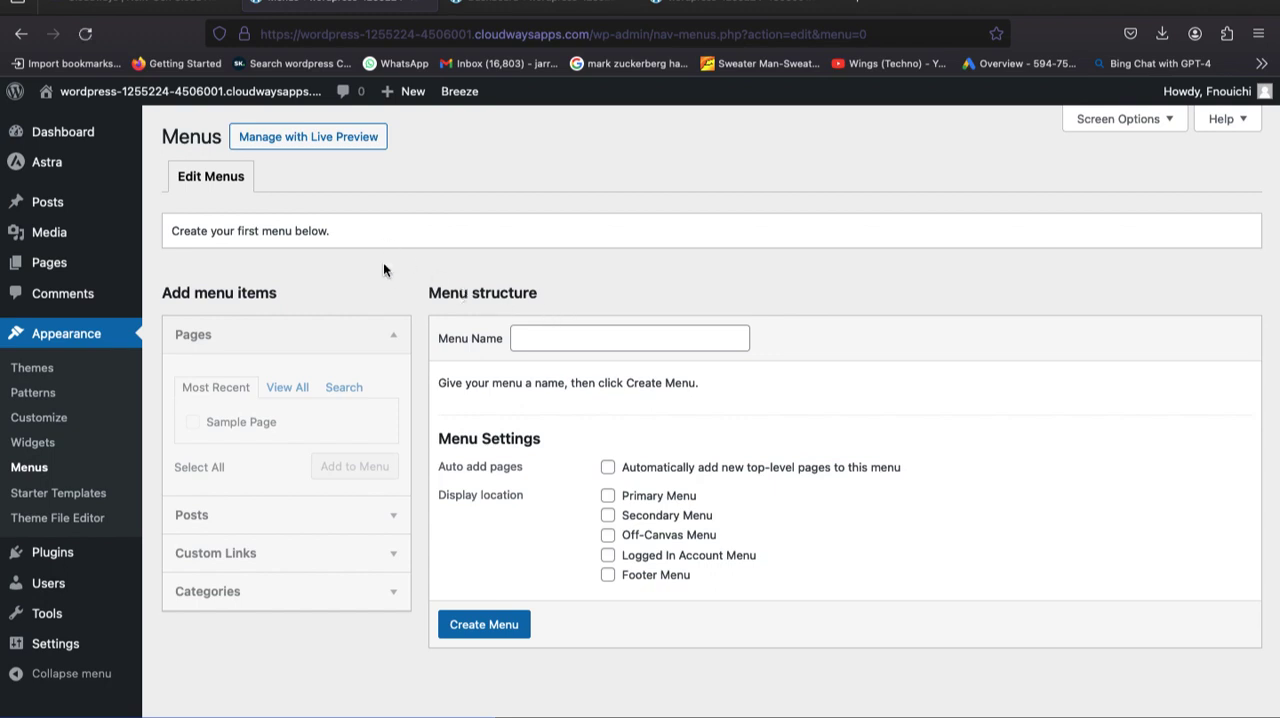
pyautogui.click(478, 627)
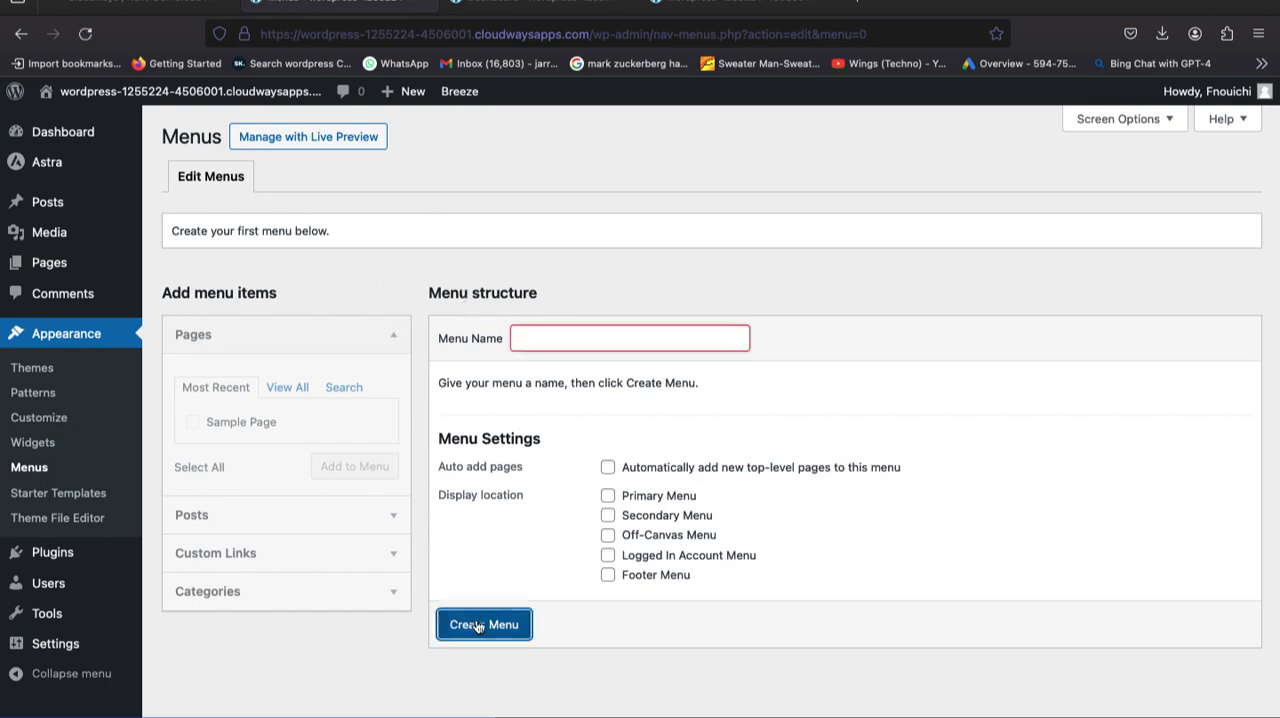
pyautogui.click(520, 338)
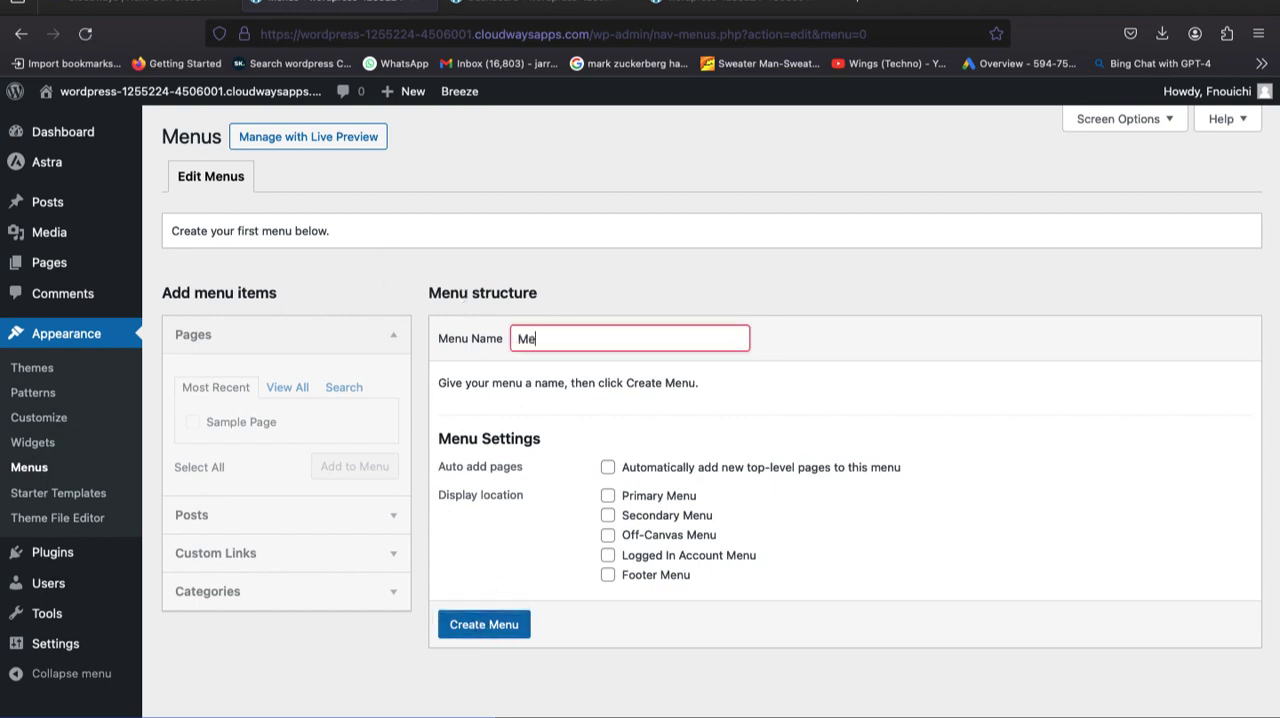
pyautogui.click(607, 495)
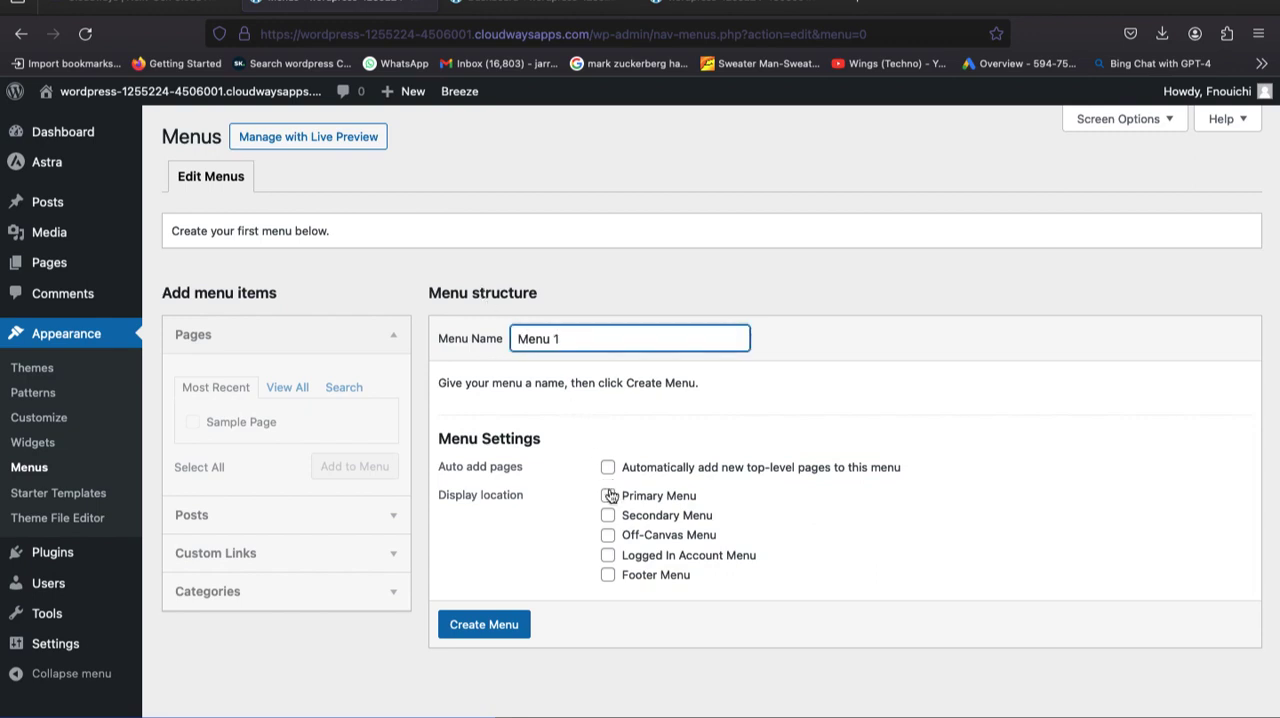
pyautogui.click(484, 624)
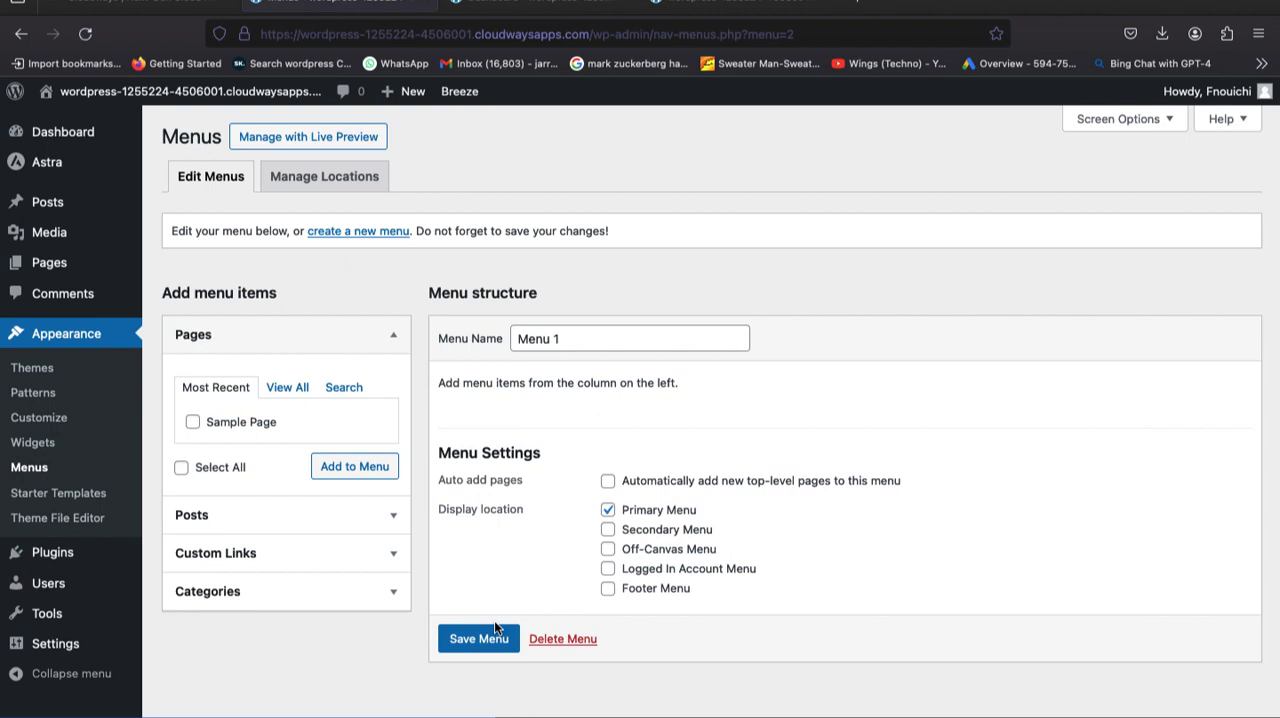
pyautogui.click(494, 622)
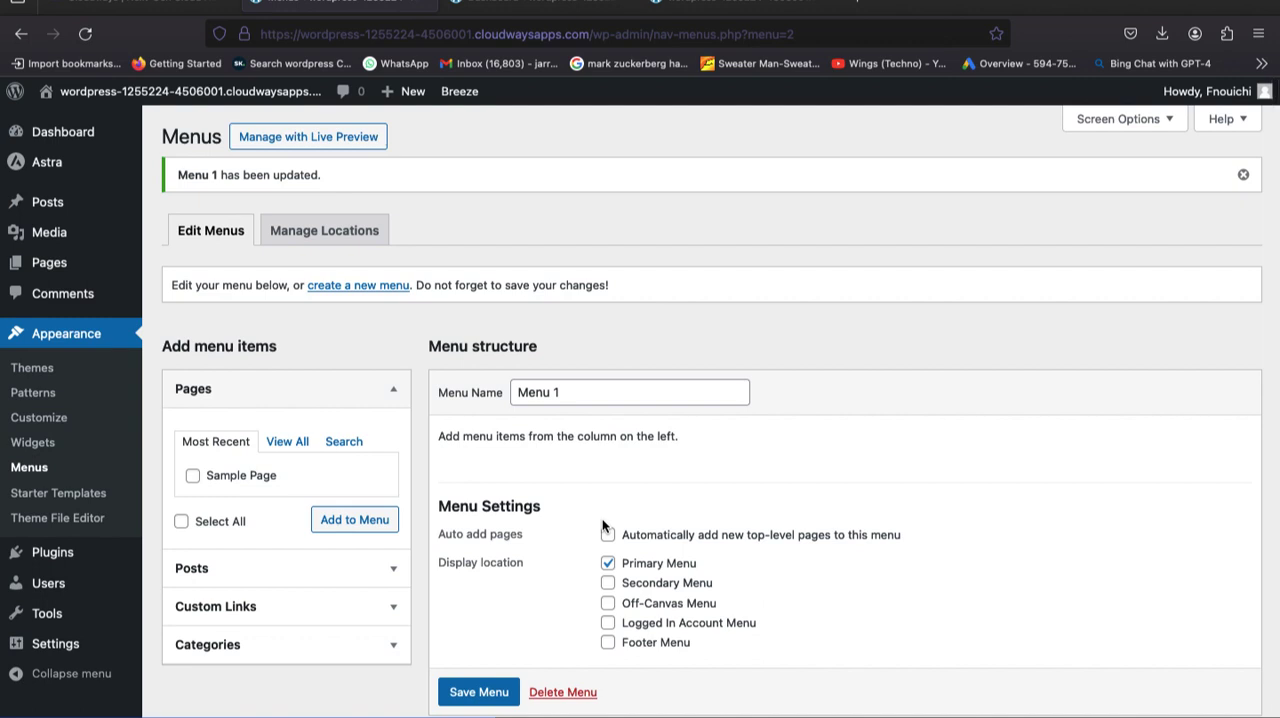
# Add the Home and Sample Page pages from the full page list to Menu 1.
pyautogui.click(268, 446)
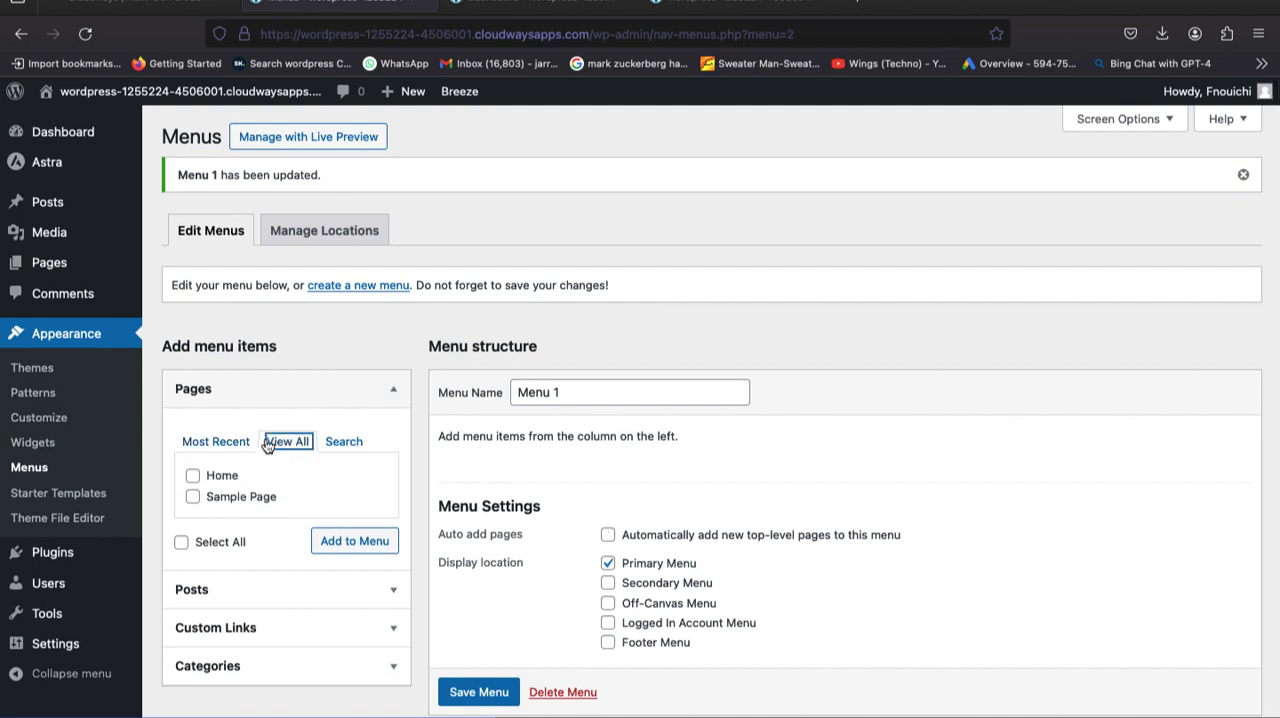
pyautogui.click(192, 476)
pyautogui.click(193, 498)
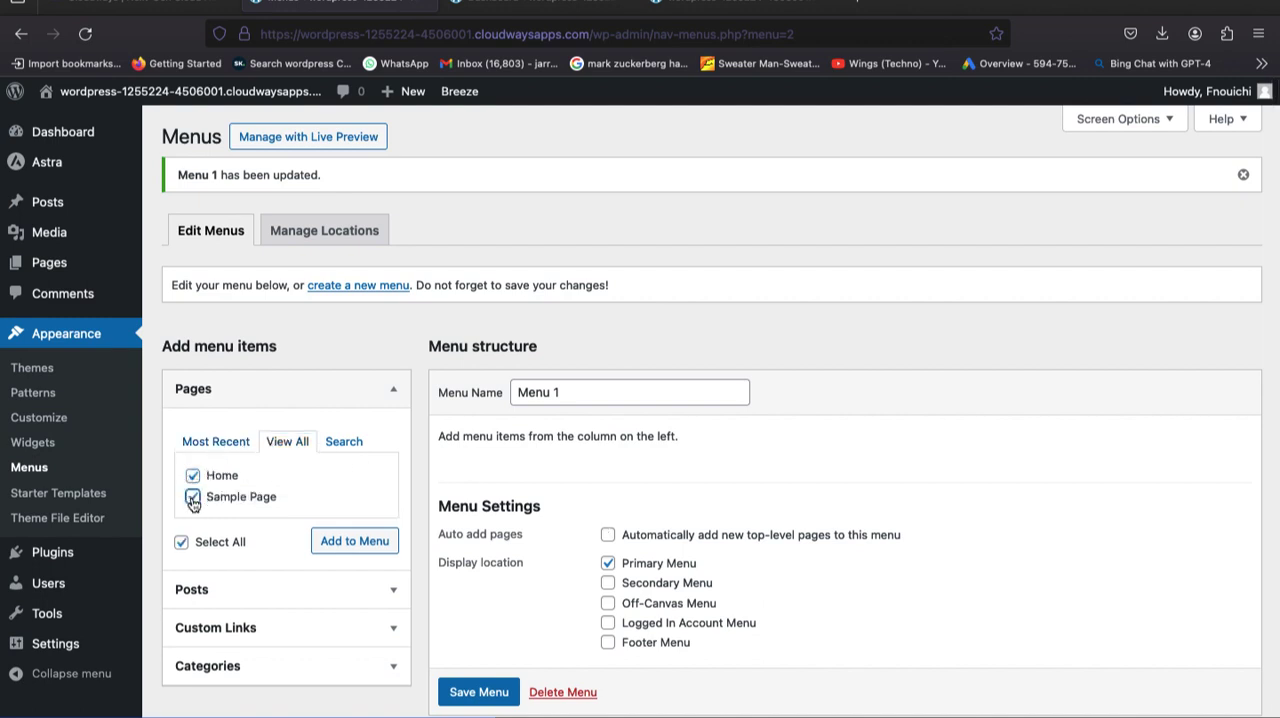
pyautogui.click(340, 545)
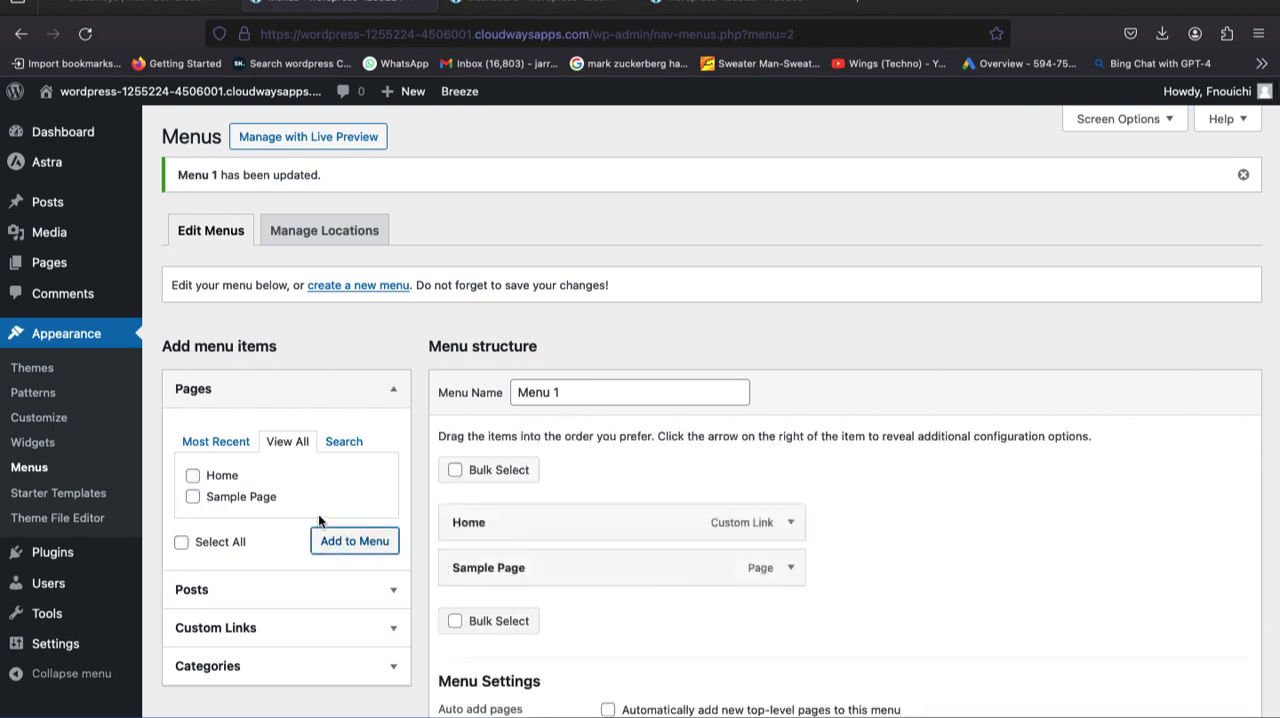
# Change the Sample Page menu item's navigation label to "Blog" and save the menu.
pyautogui.click(797, 569)
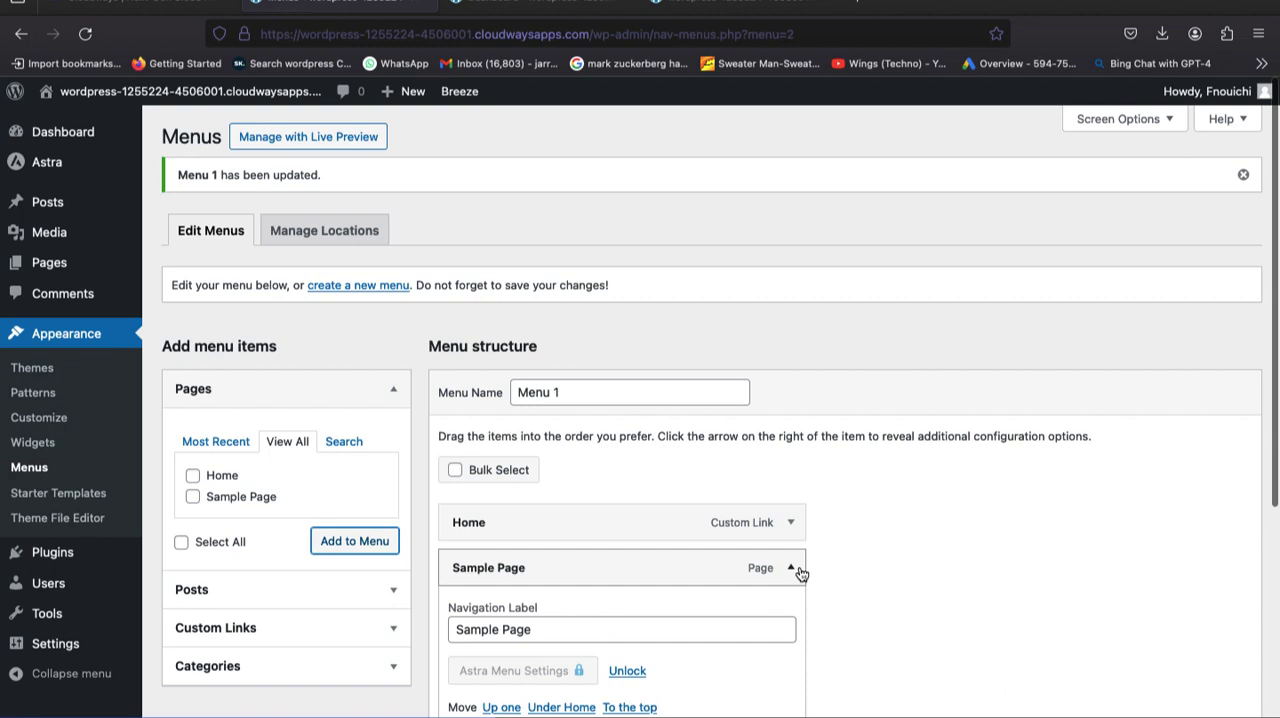
pyautogui.click(626, 628)
pyautogui.press('super+a')
pyautogui.press('BackSpace')
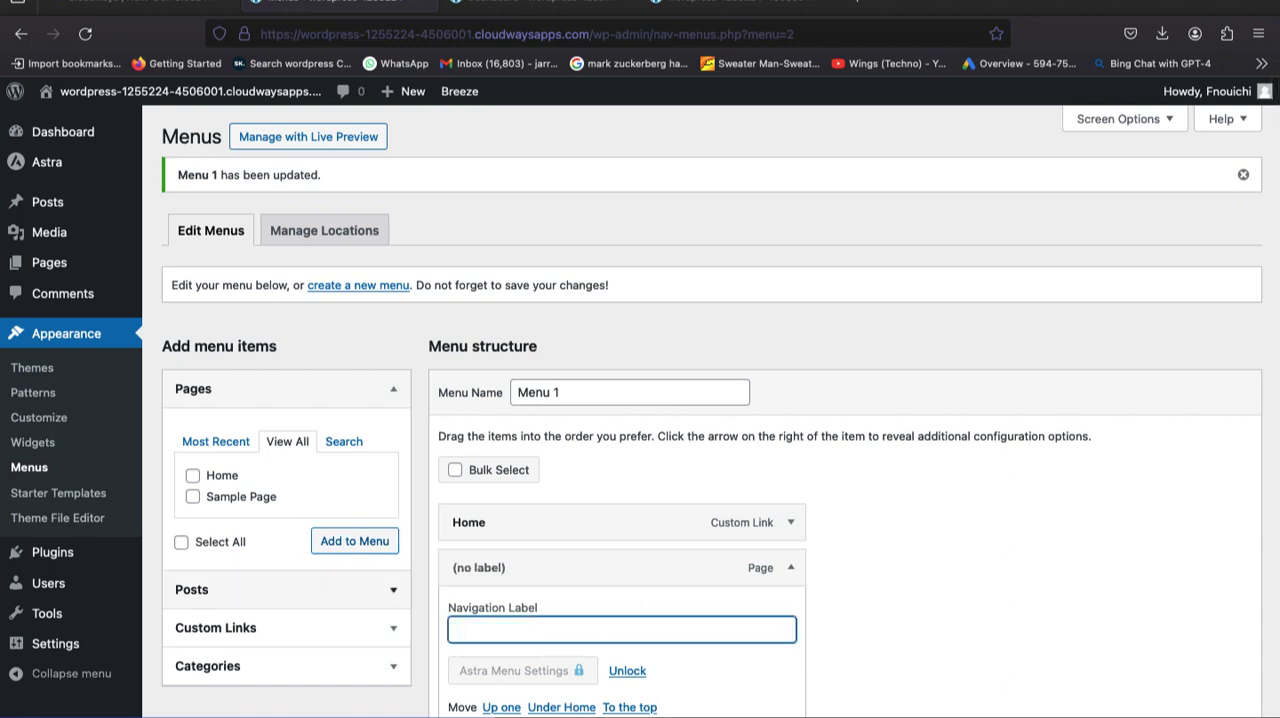
pyautogui.write('Blog')
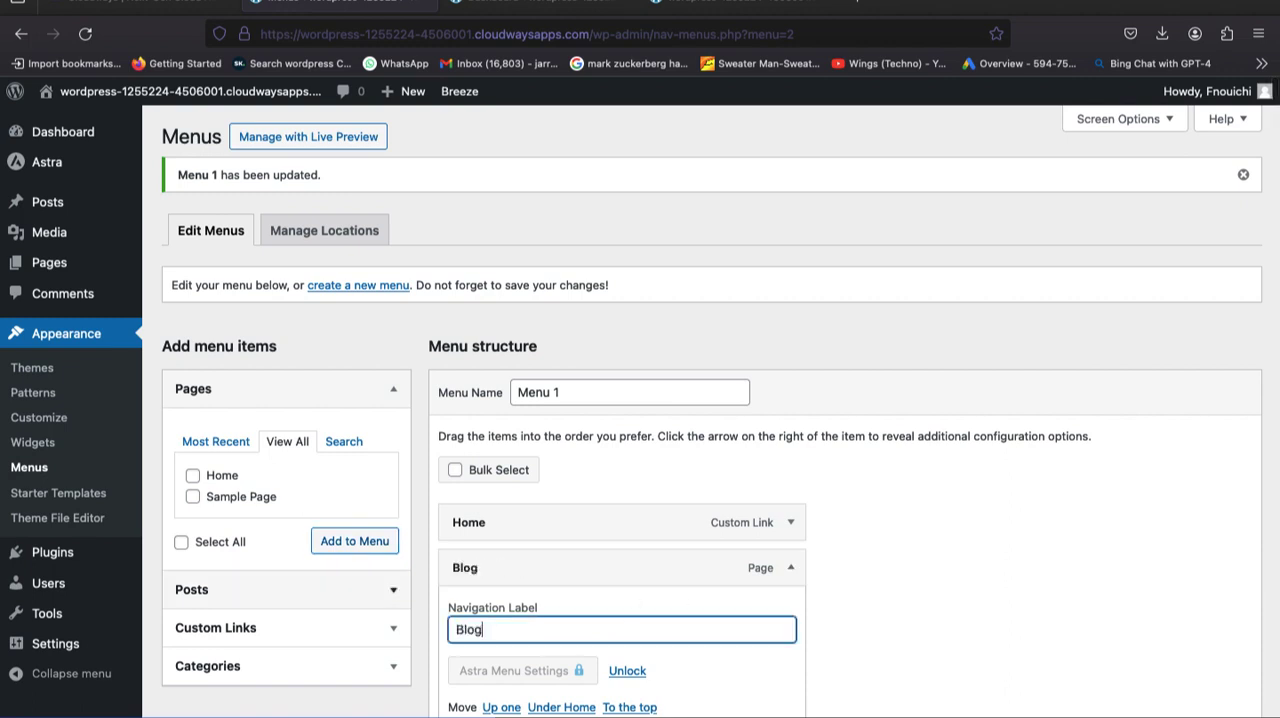
pyautogui.click(789, 572)
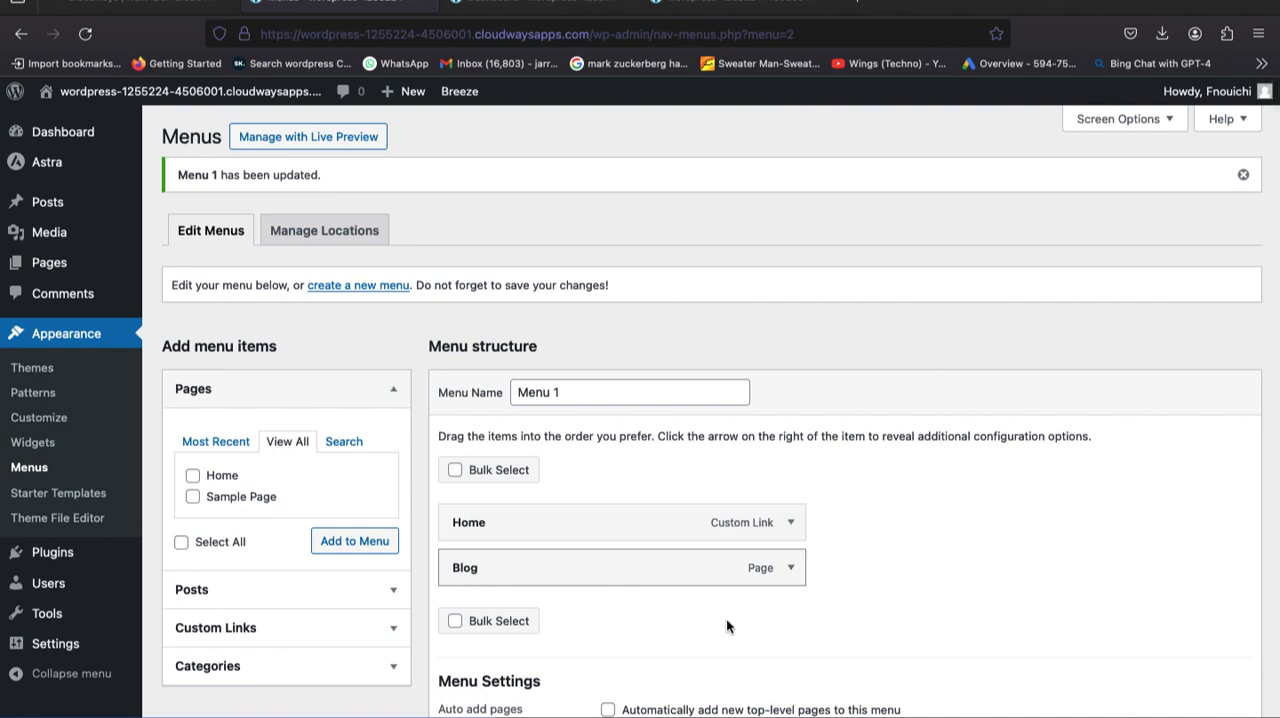
pyautogui.scroll(-3, 680, 637)
pyautogui.scroll(3, 680, 640)
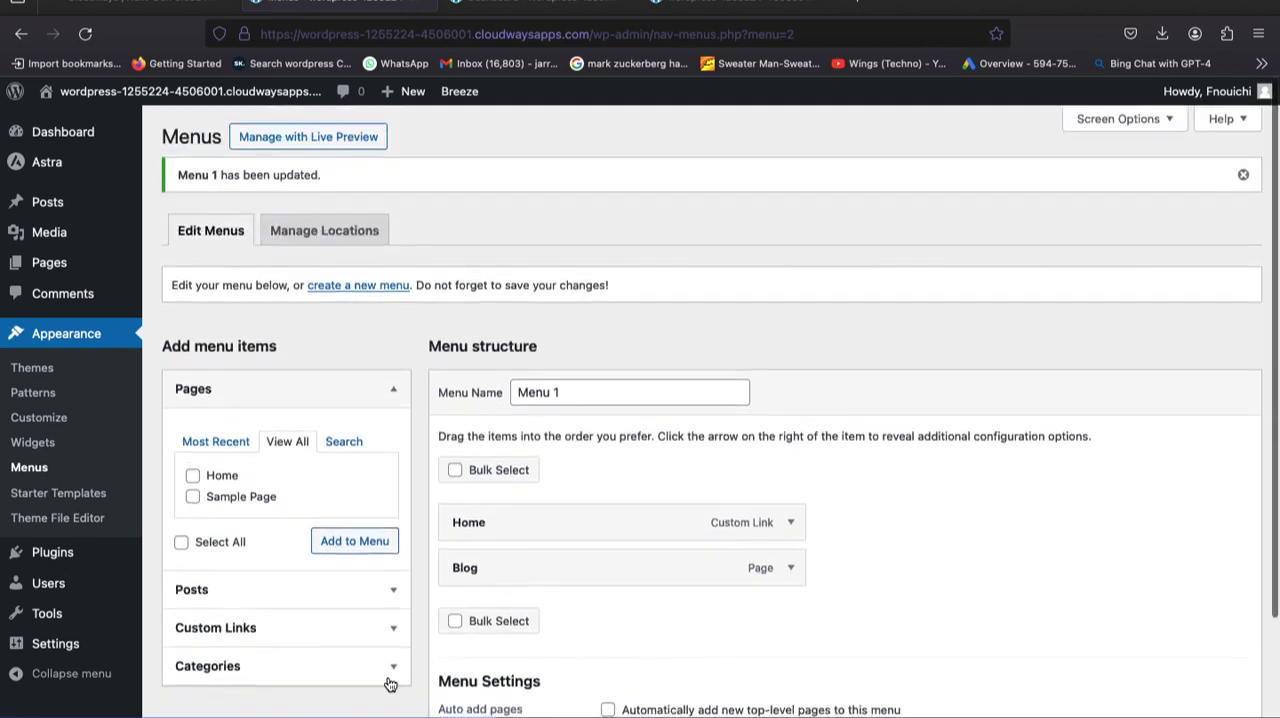
pyautogui.scroll(-1, 680, 640)
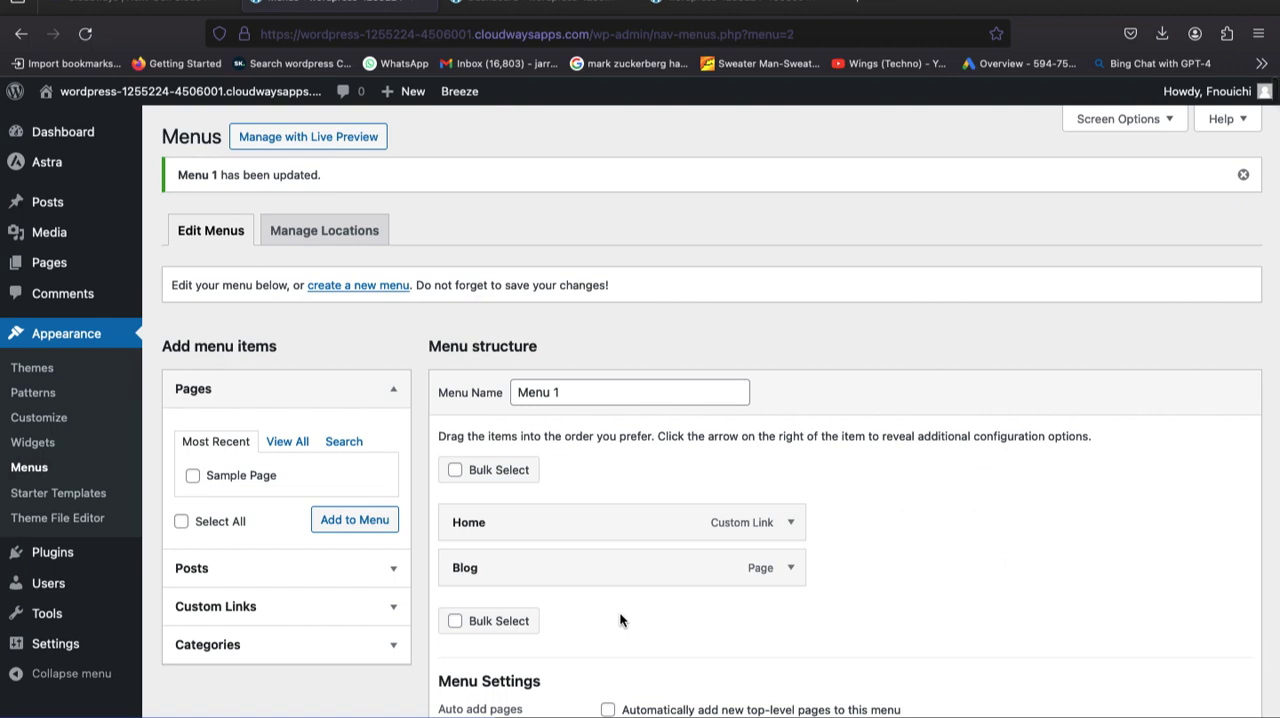
# Visit the live site and check the Blog and Home links in its header menu.
pyautogui.moveTo(115, 98)
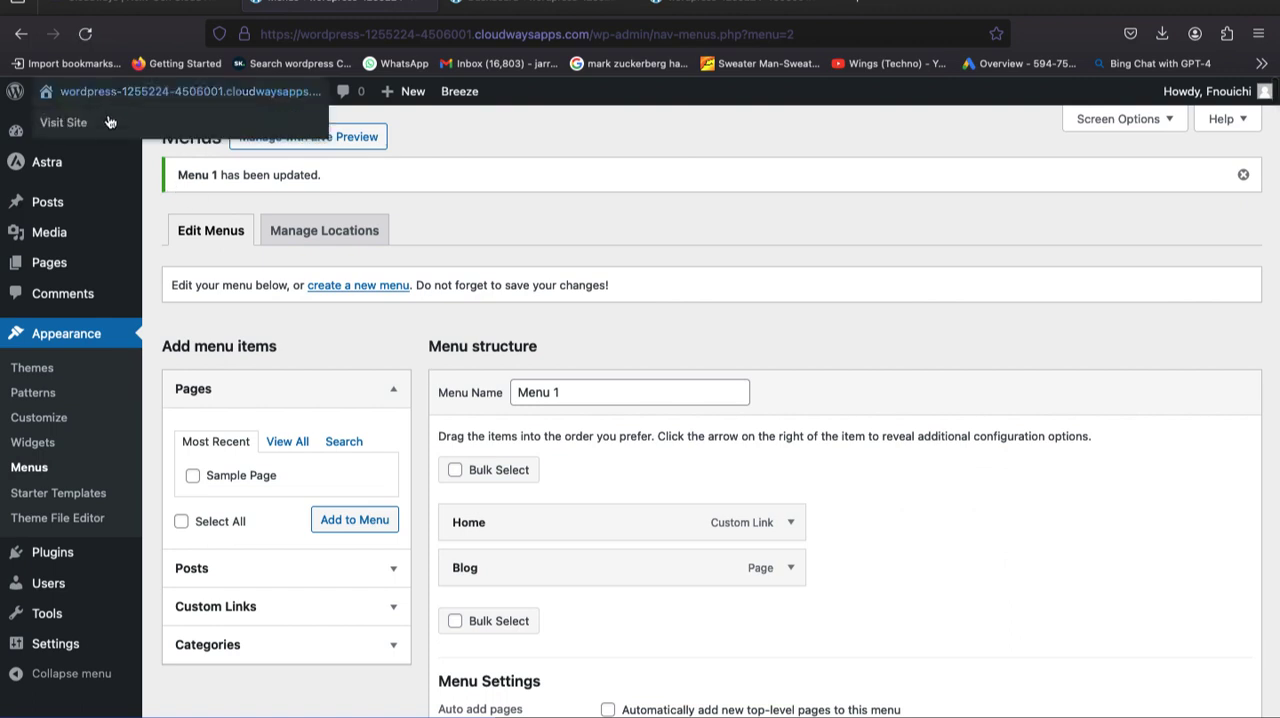
pyautogui.click(70, 123)
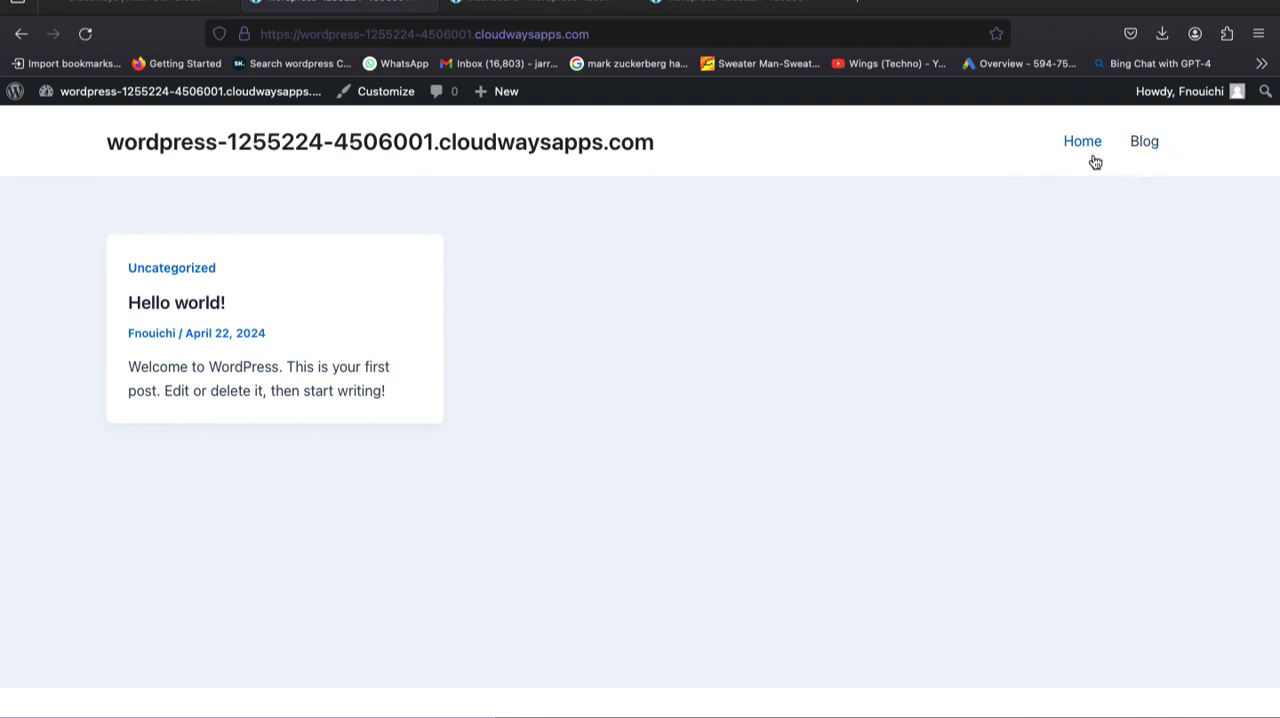
pyautogui.click(1146, 143)
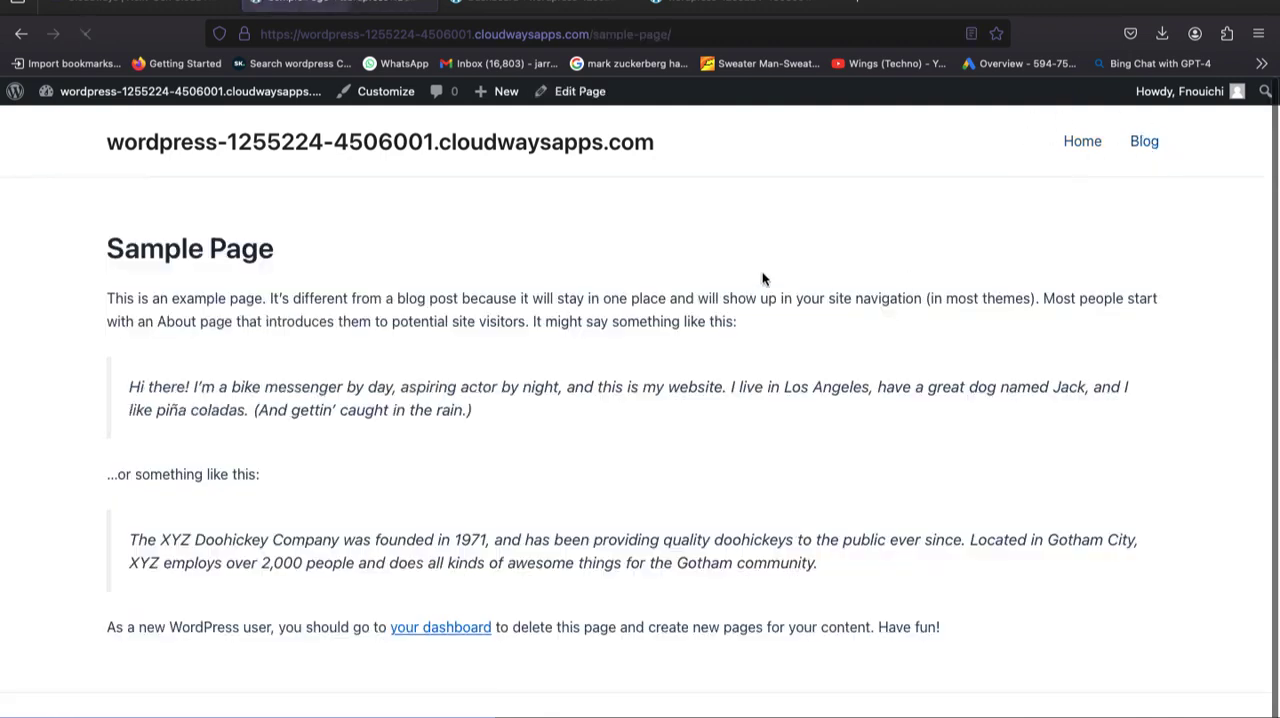
pyautogui.click(1072, 148)
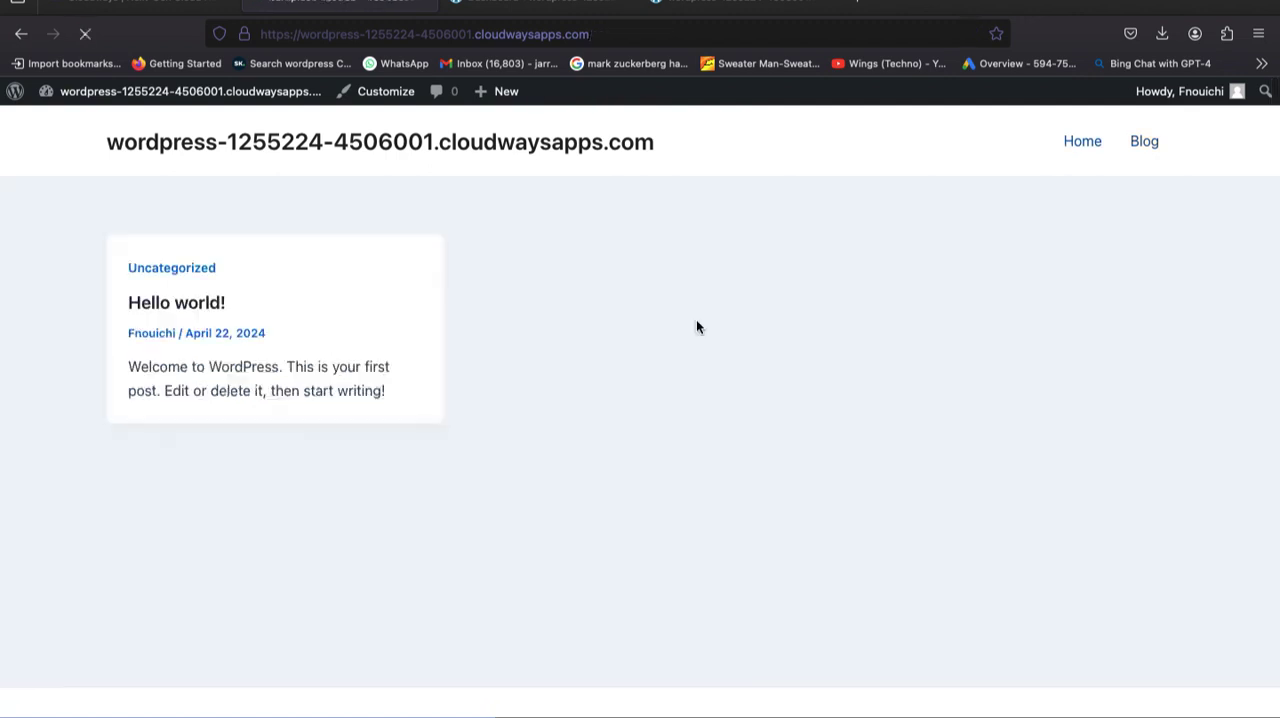
# From the site's WordPress dashboard, open the Starter Templates library and choose classic templates with Elementor as the page builder.
pyautogui.moveTo(150, 99)
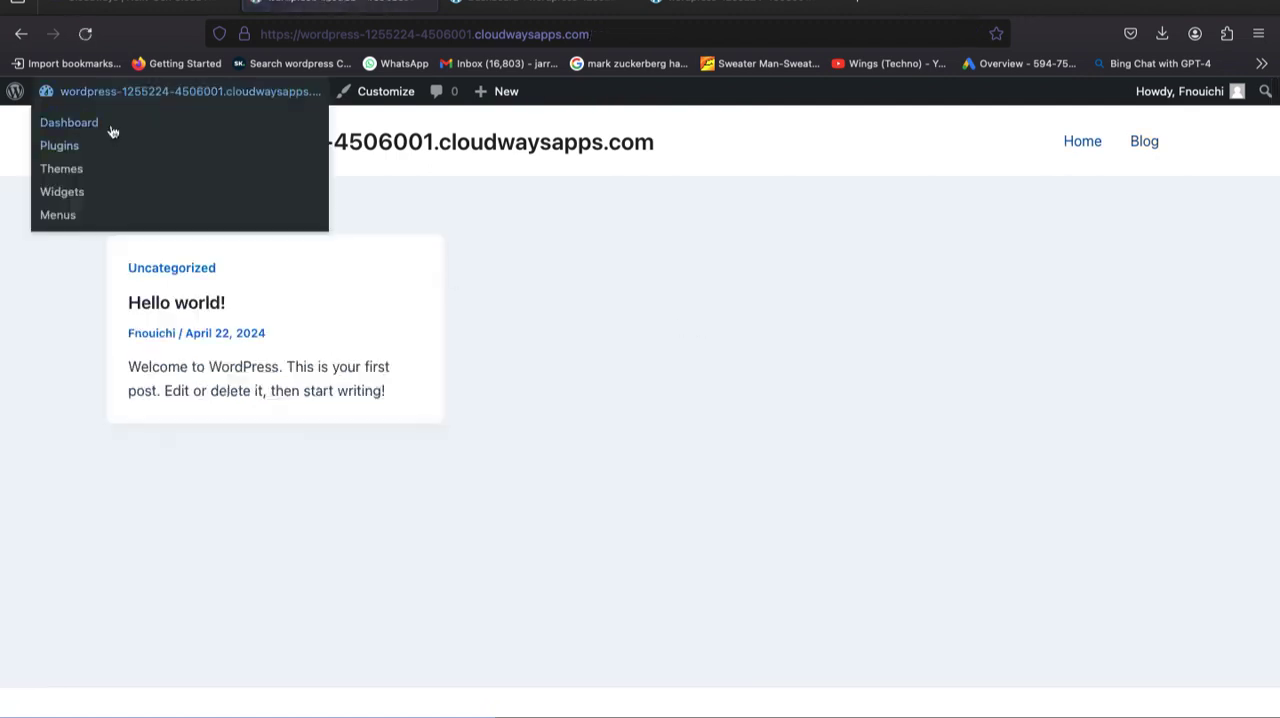
pyautogui.click(112, 128)
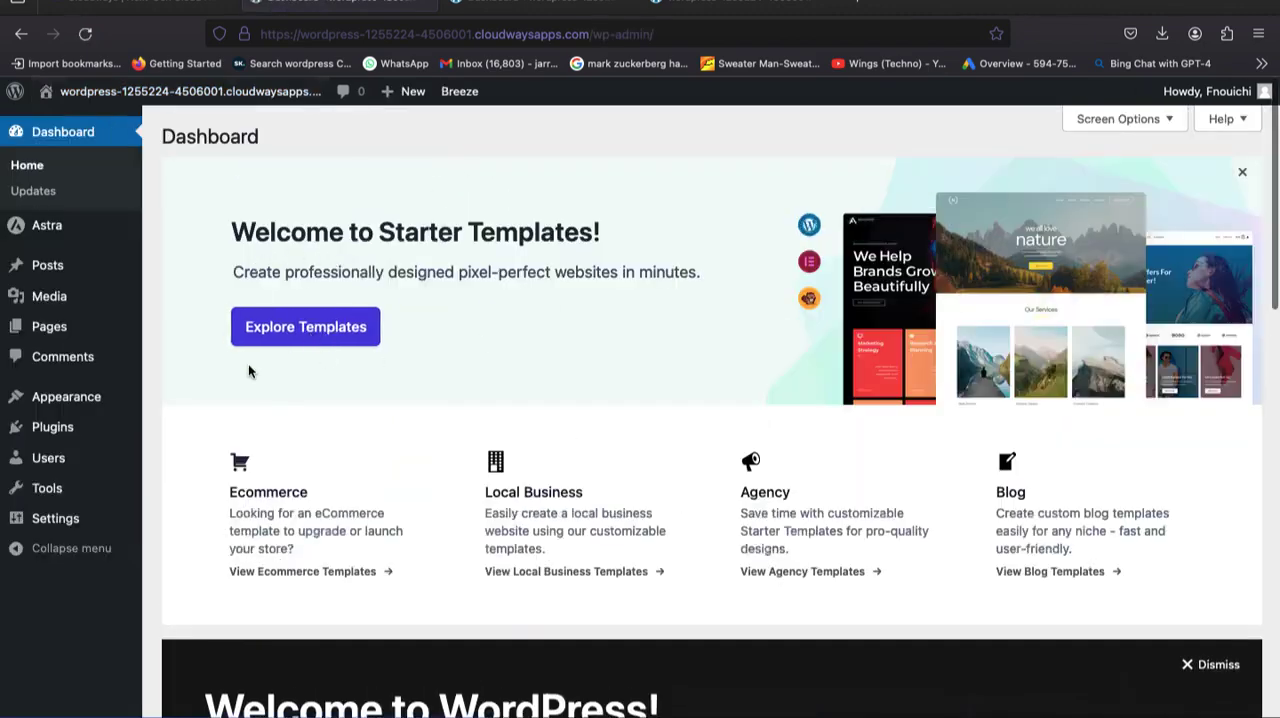
pyautogui.click(363, 329)
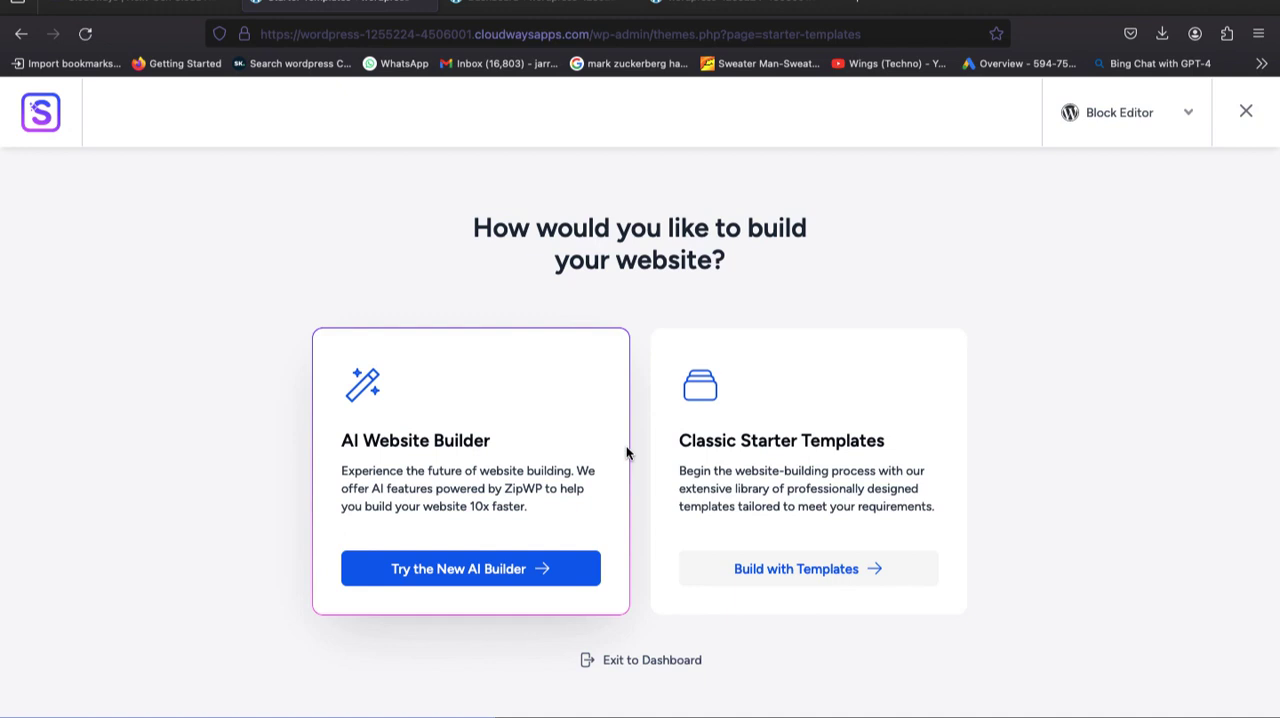
pyautogui.click(750, 569)
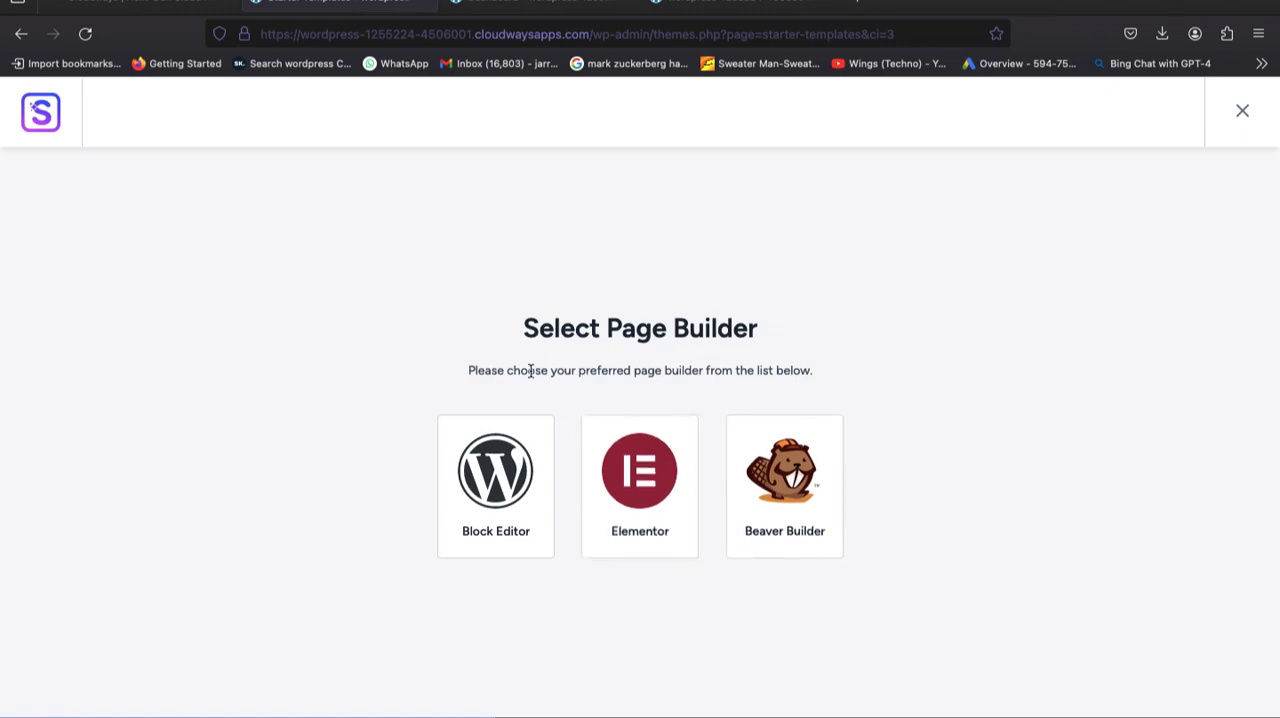
pyautogui.click(670, 521)
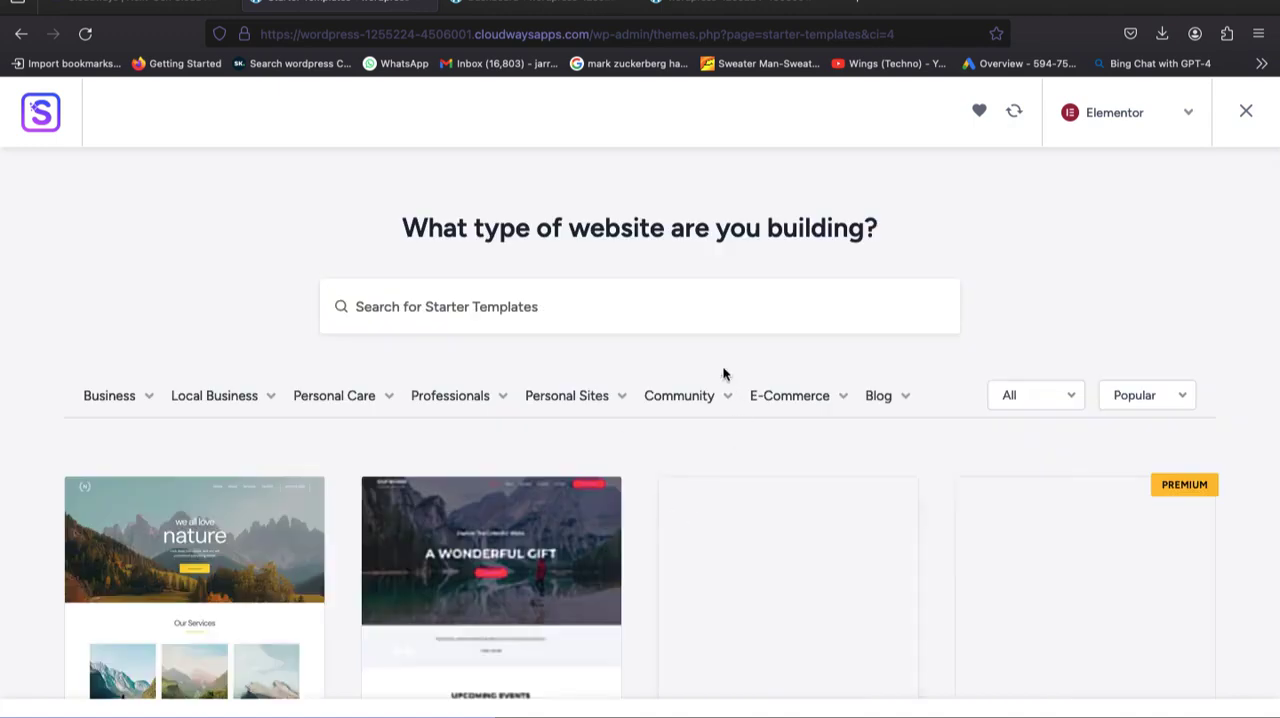
# Filter the starter templates by the Clothing store category under E-Commerce.
pyautogui.moveTo(793, 411)
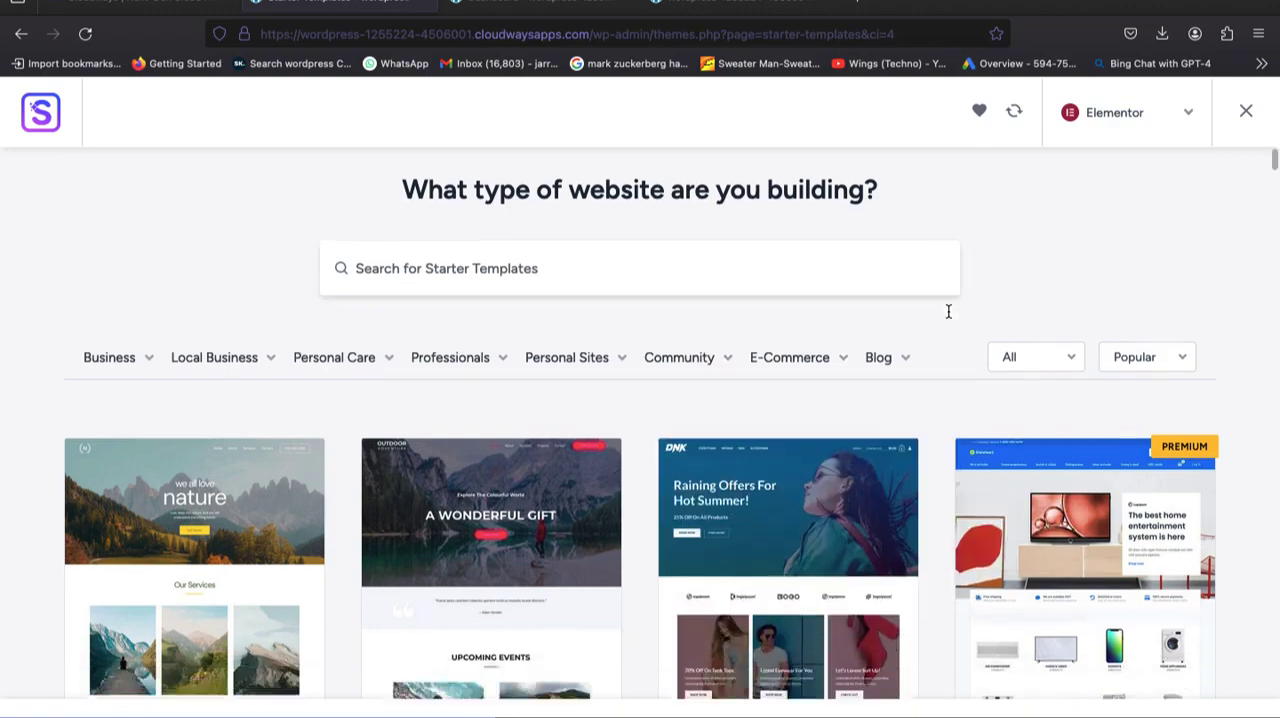
pyautogui.scroll(-7, 948, 310)
pyautogui.scroll(7, 948, 317)
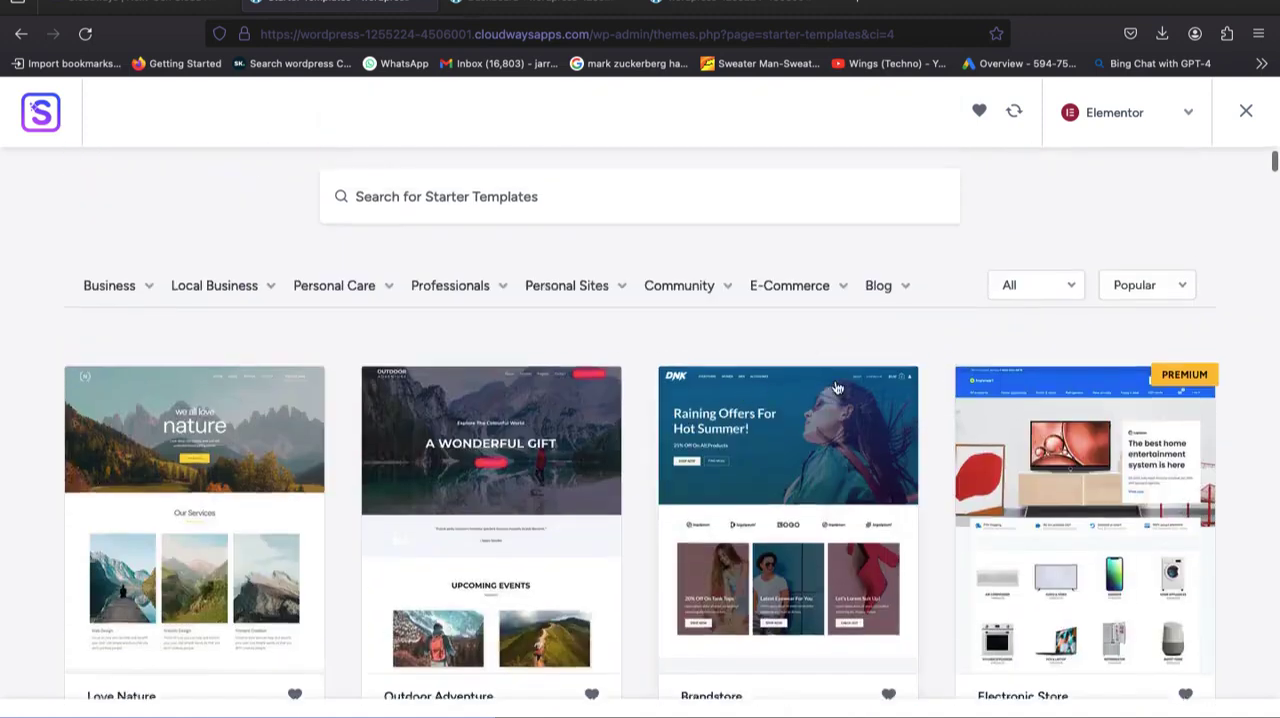
pyautogui.moveTo(766, 289)
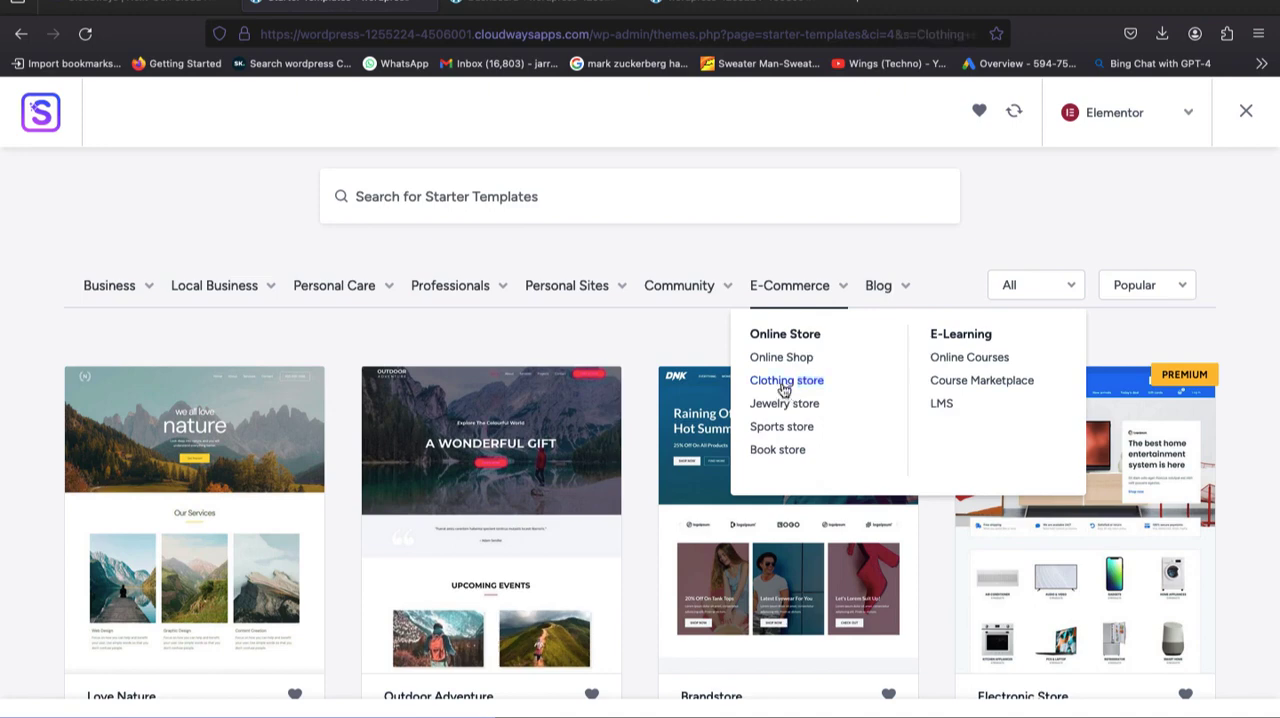
pyautogui.click(785, 382)
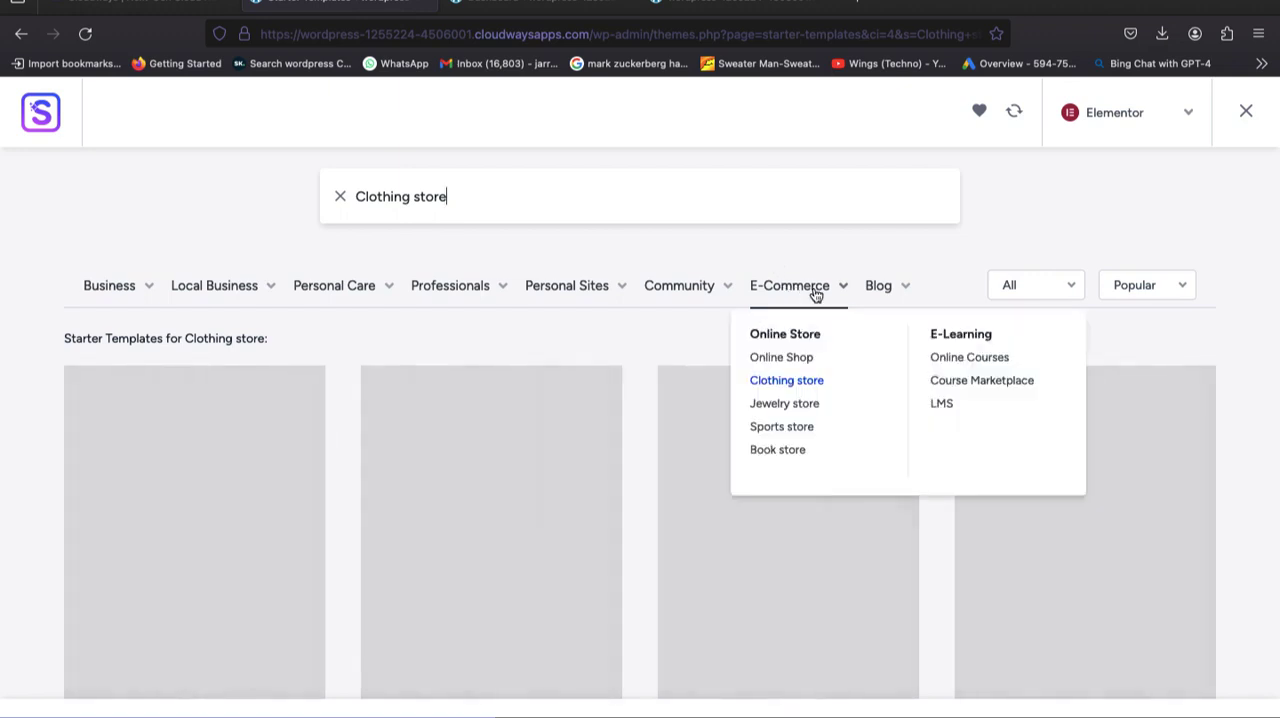
# Browse the clothing store templates, select the Brandstore template and look through its preview.
pyautogui.scroll(-3, 783, 425)
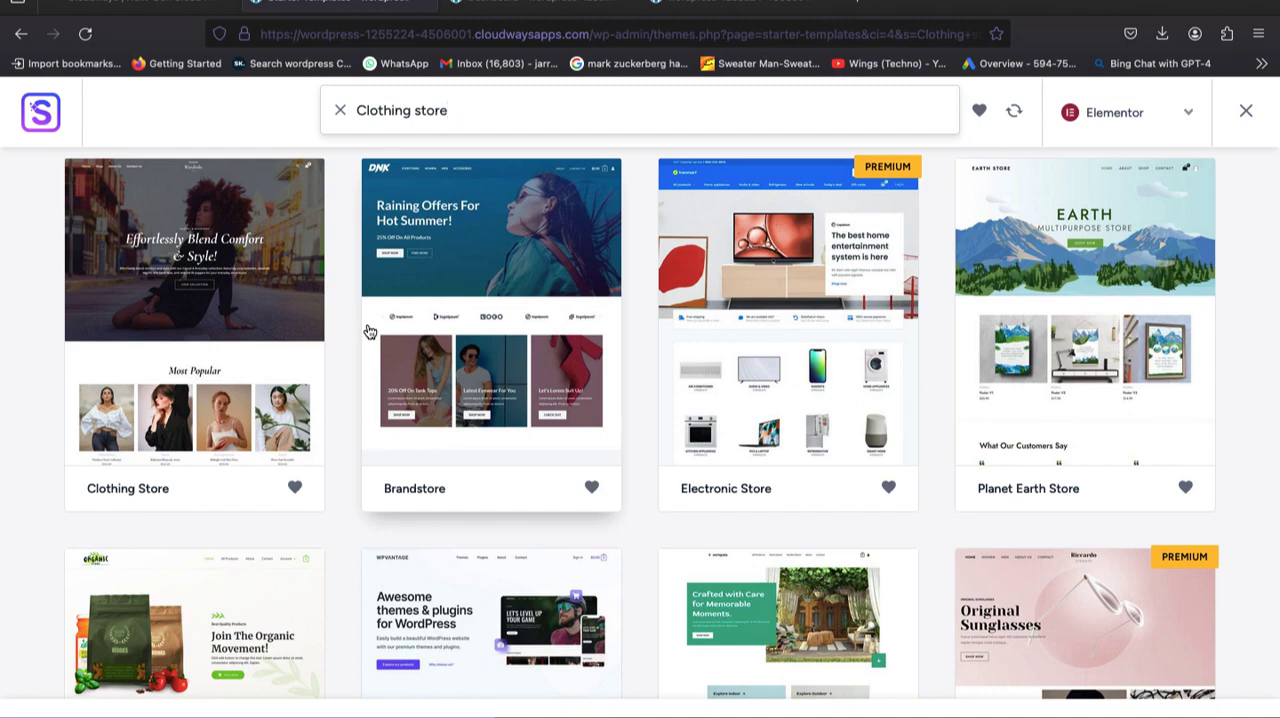
pyautogui.scroll(3, 523, 334)
pyautogui.scroll(-8, 524, 334)
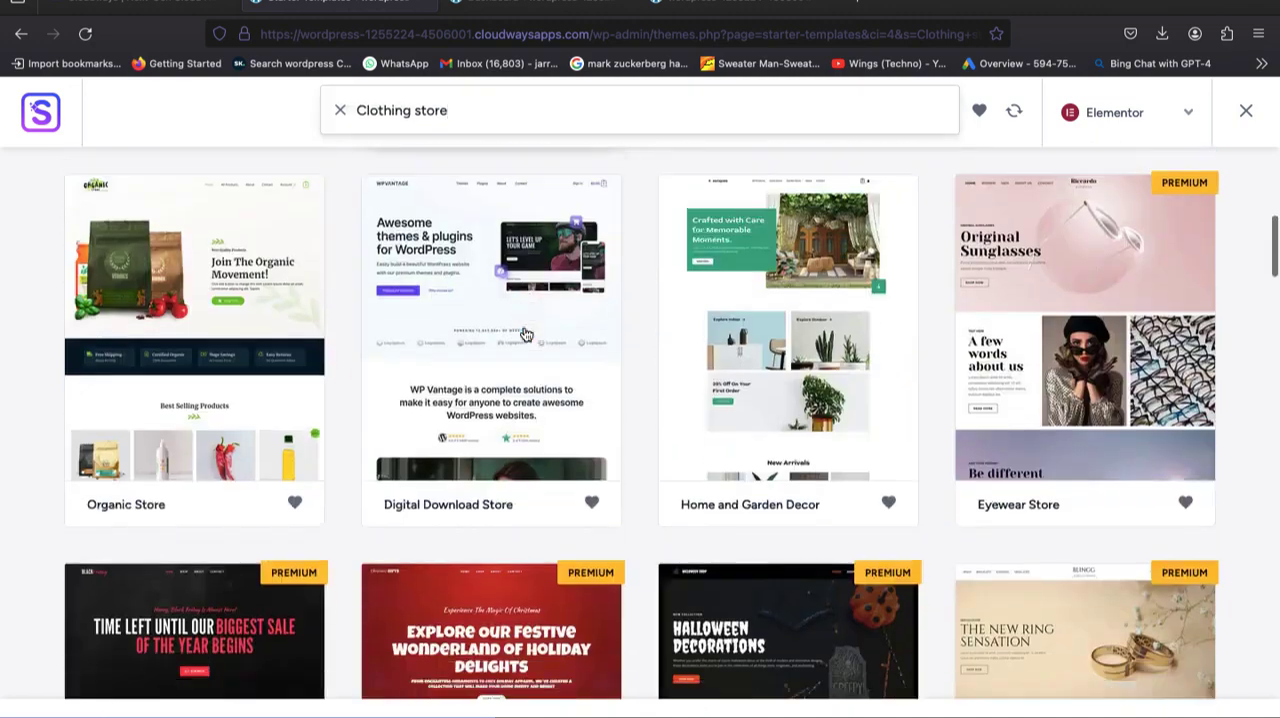
pyautogui.scroll(-3, 524, 334)
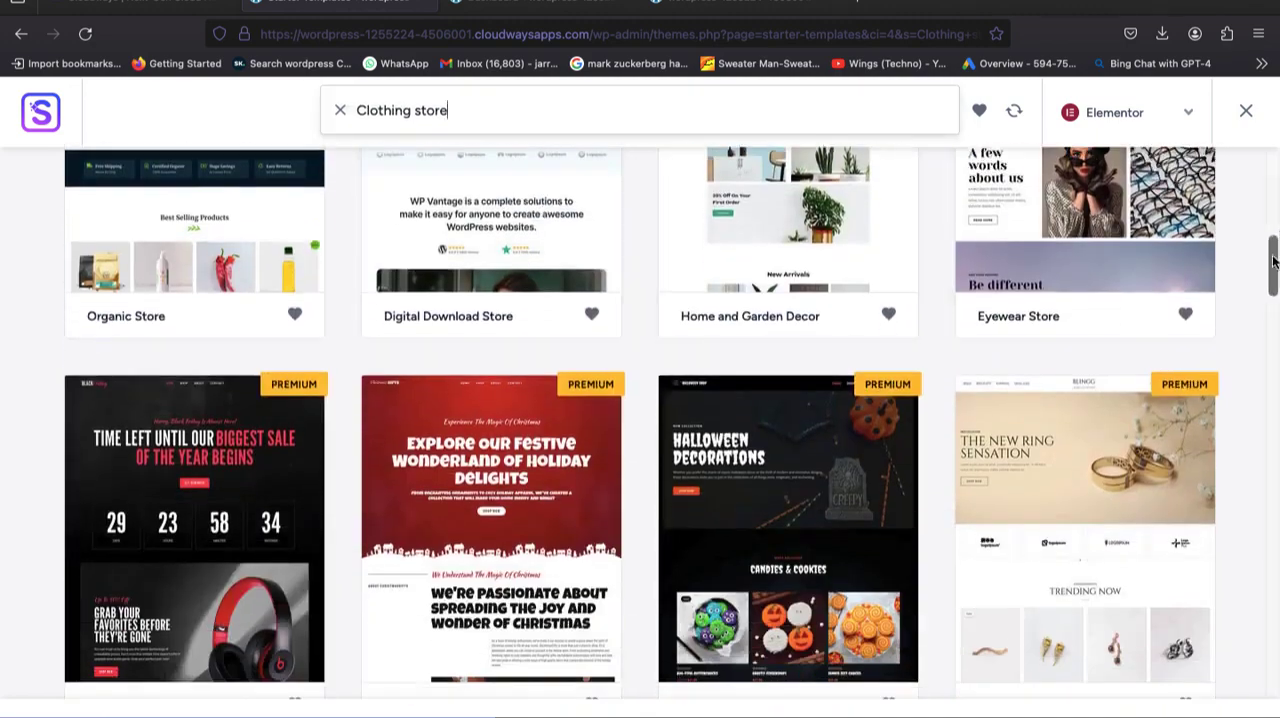
pyautogui.moveTo(1273, 262); pyautogui.dragTo(1276, 192)
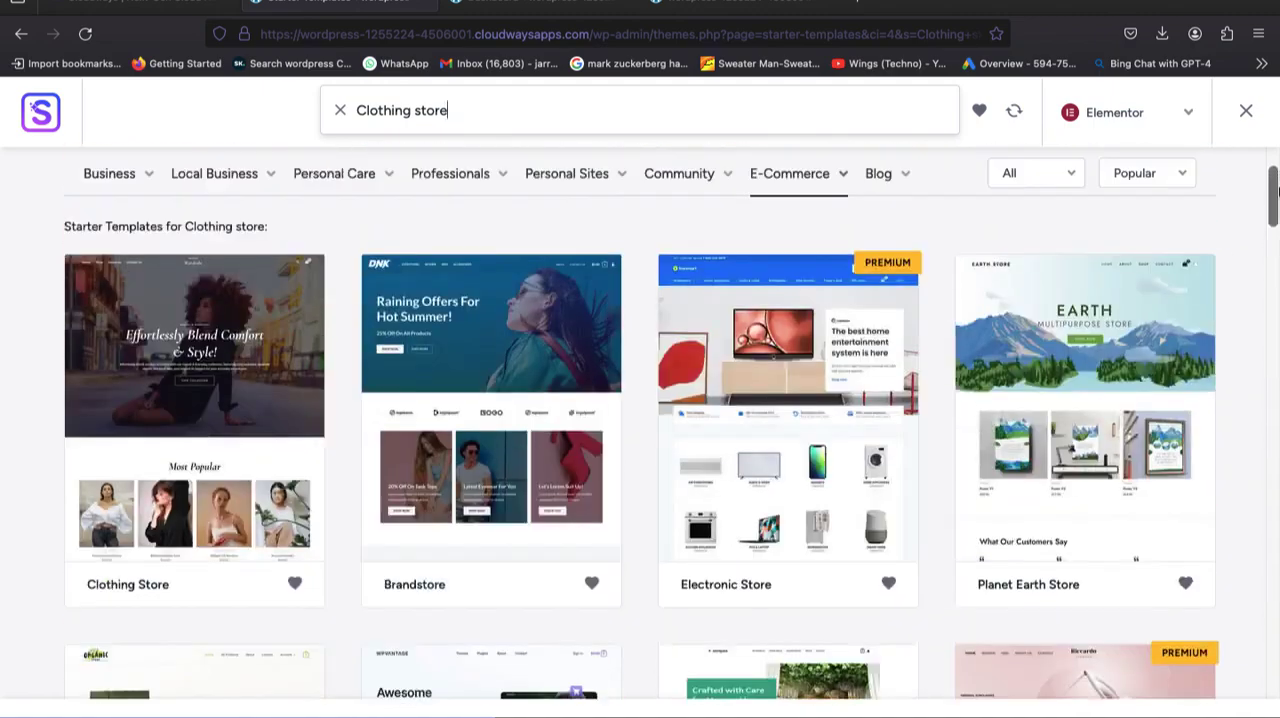
pyautogui.click(453, 380)
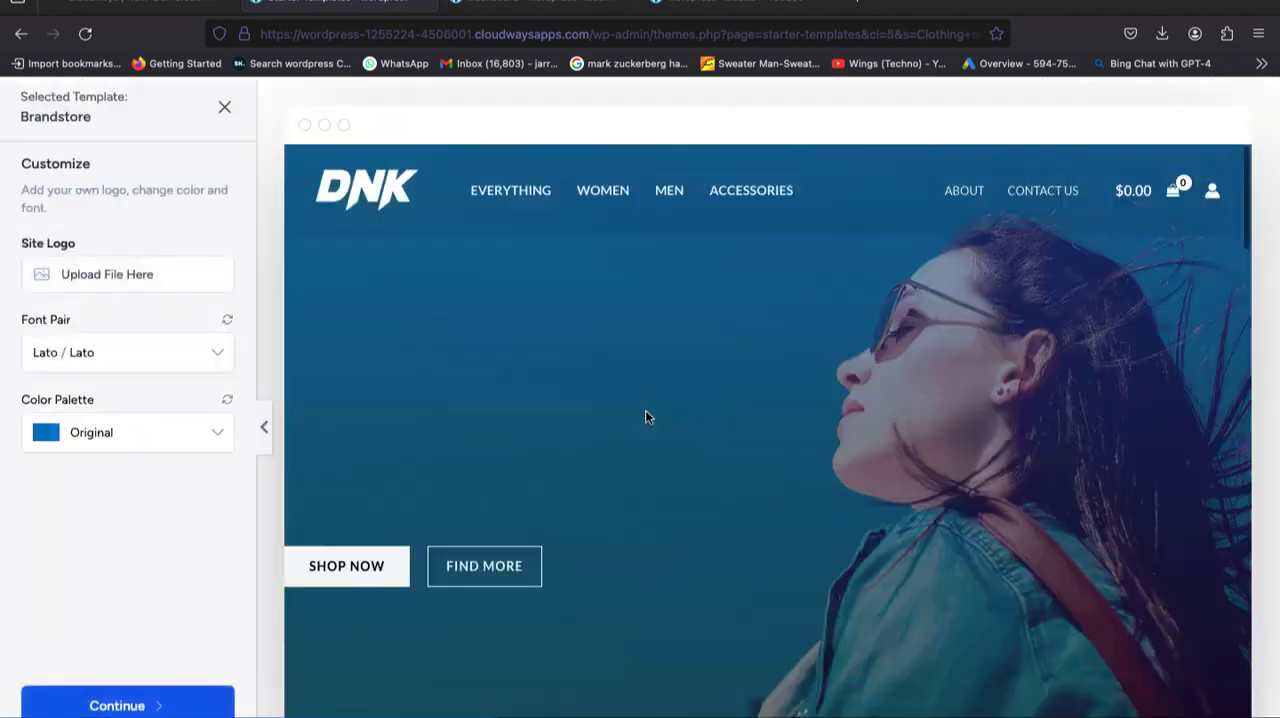
pyautogui.scroll(-2, 887, 443)
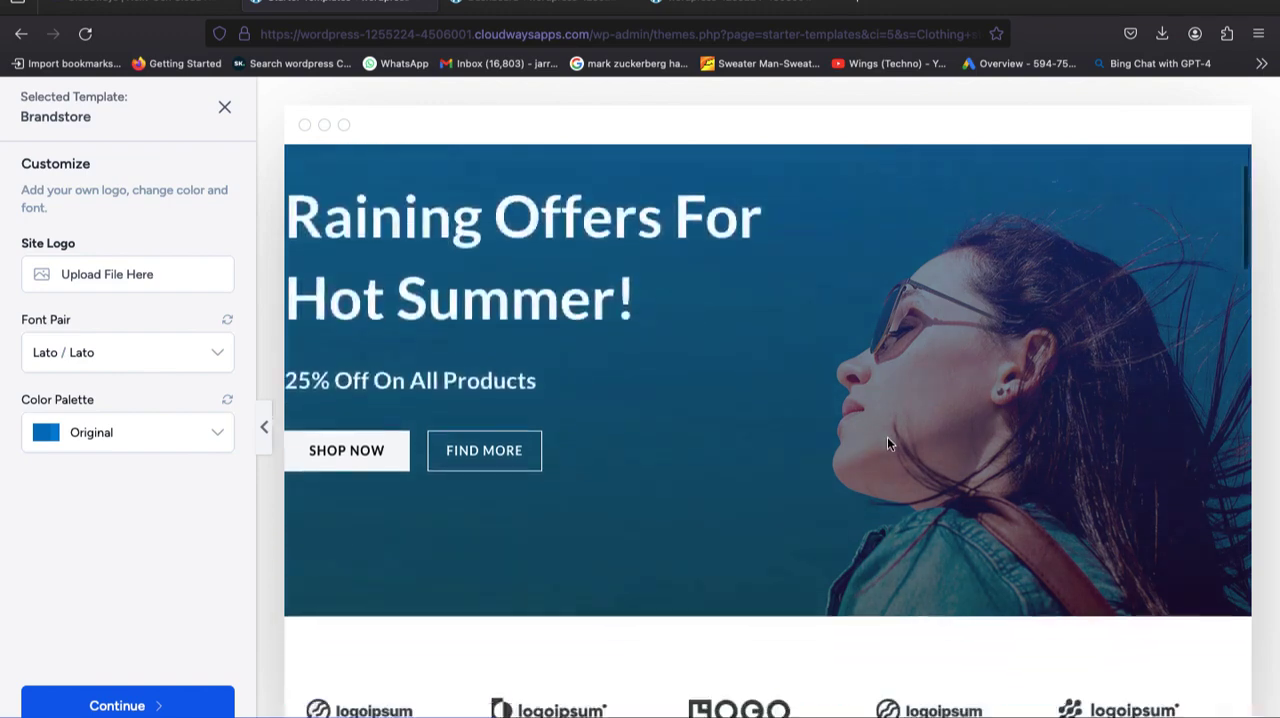
pyautogui.scroll(-2, 887, 444)
pyautogui.scroll(5, 887, 444)
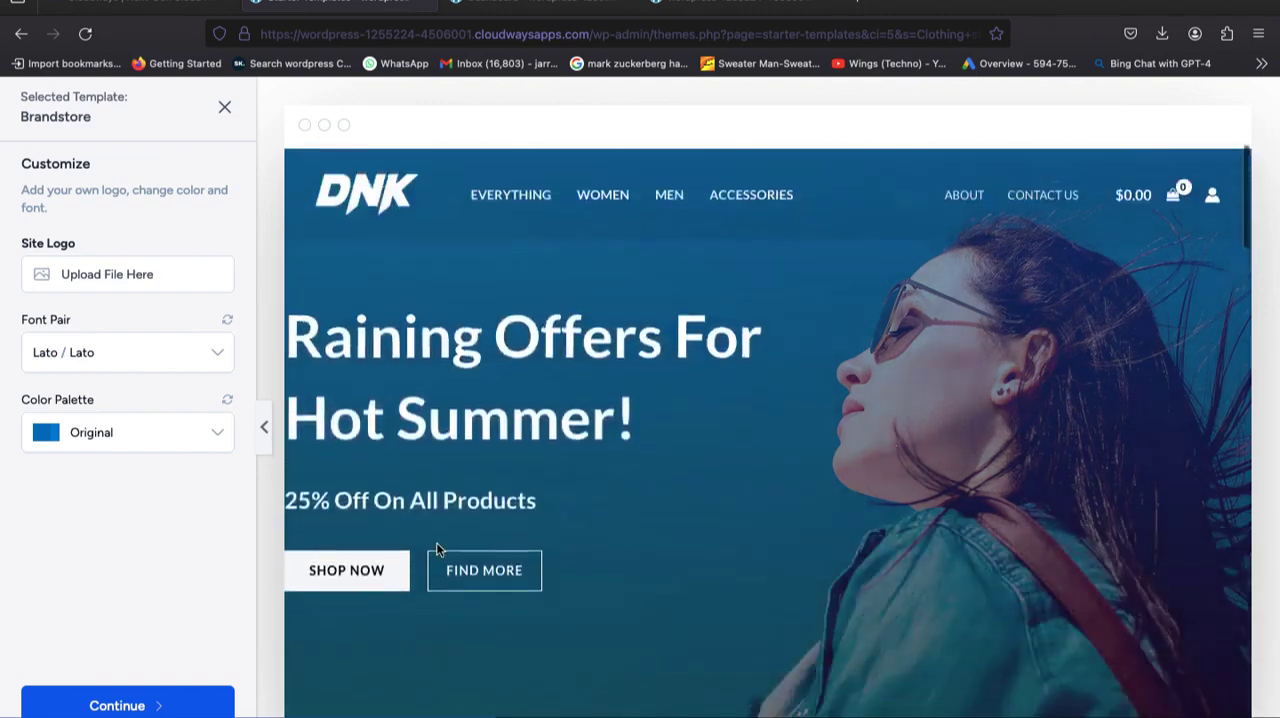
# Try the Style 1 and Style 2 color palettes on the Brandstore template and restore the Original palette.
pyautogui.click(140, 438)
pyautogui.click(118, 510)
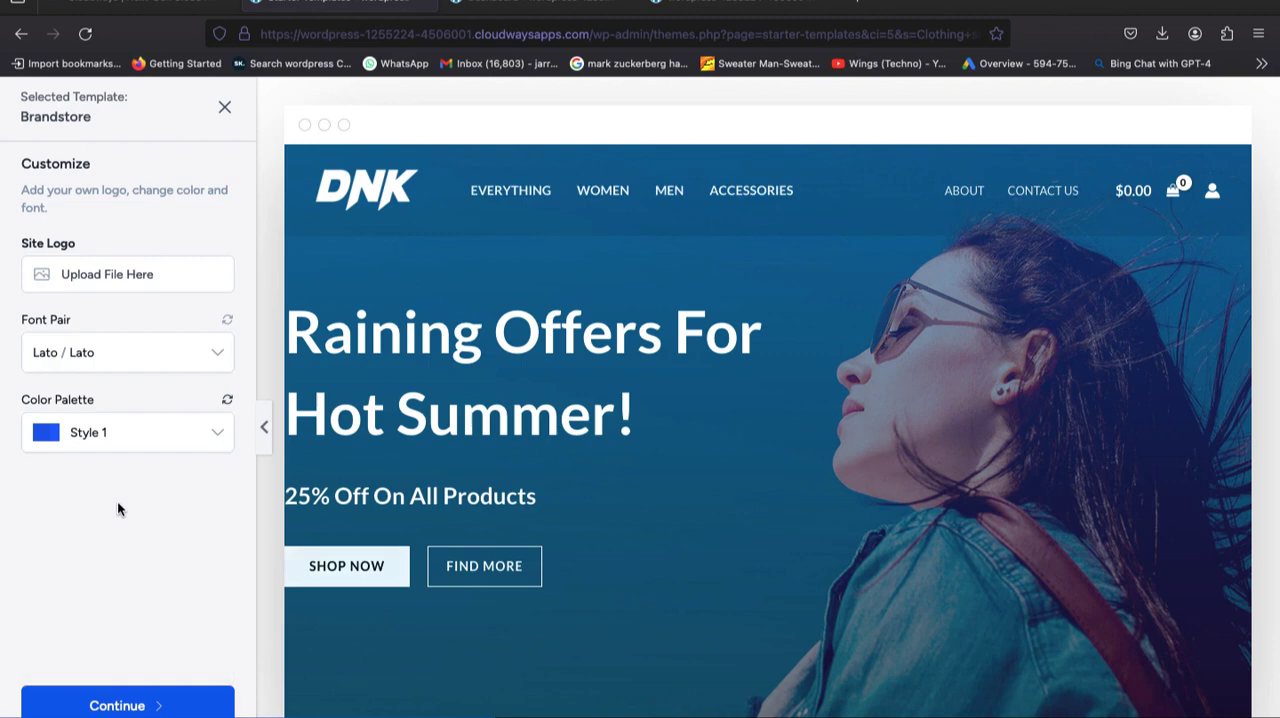
pyautogui.click(116, 438)
pyautogui.click(111, 556)
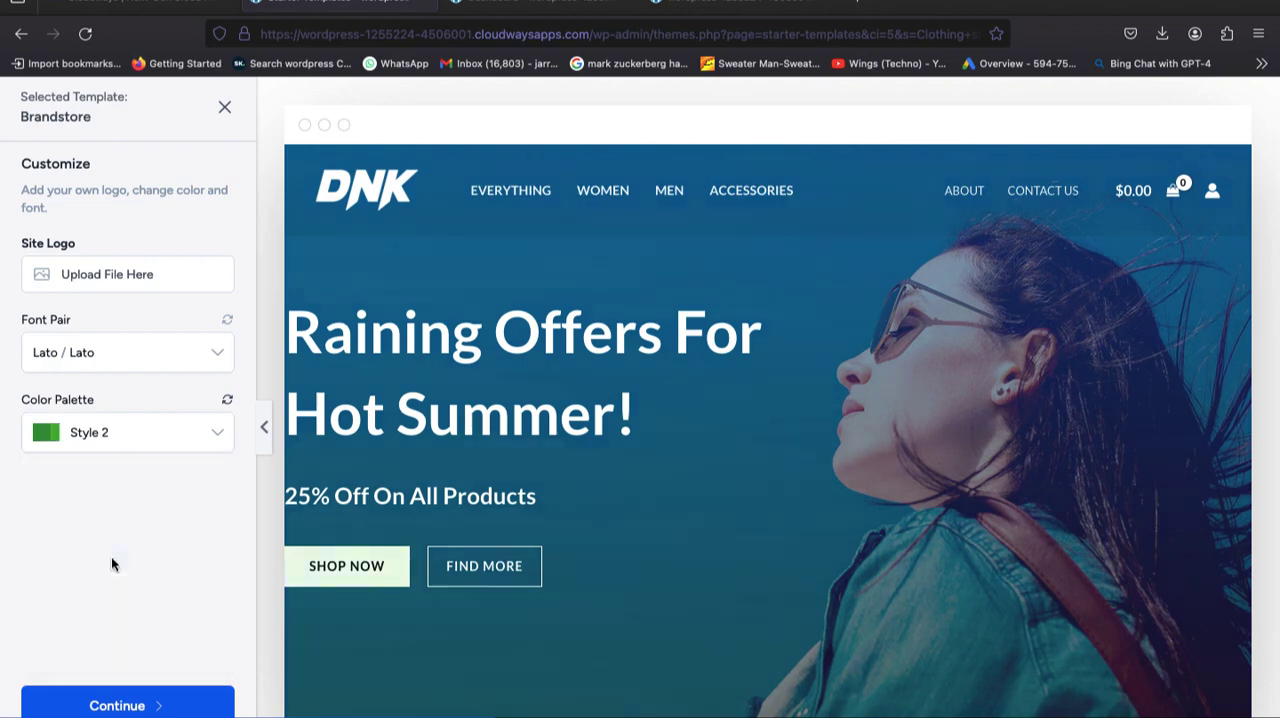
pyautogui.click(140, 430)
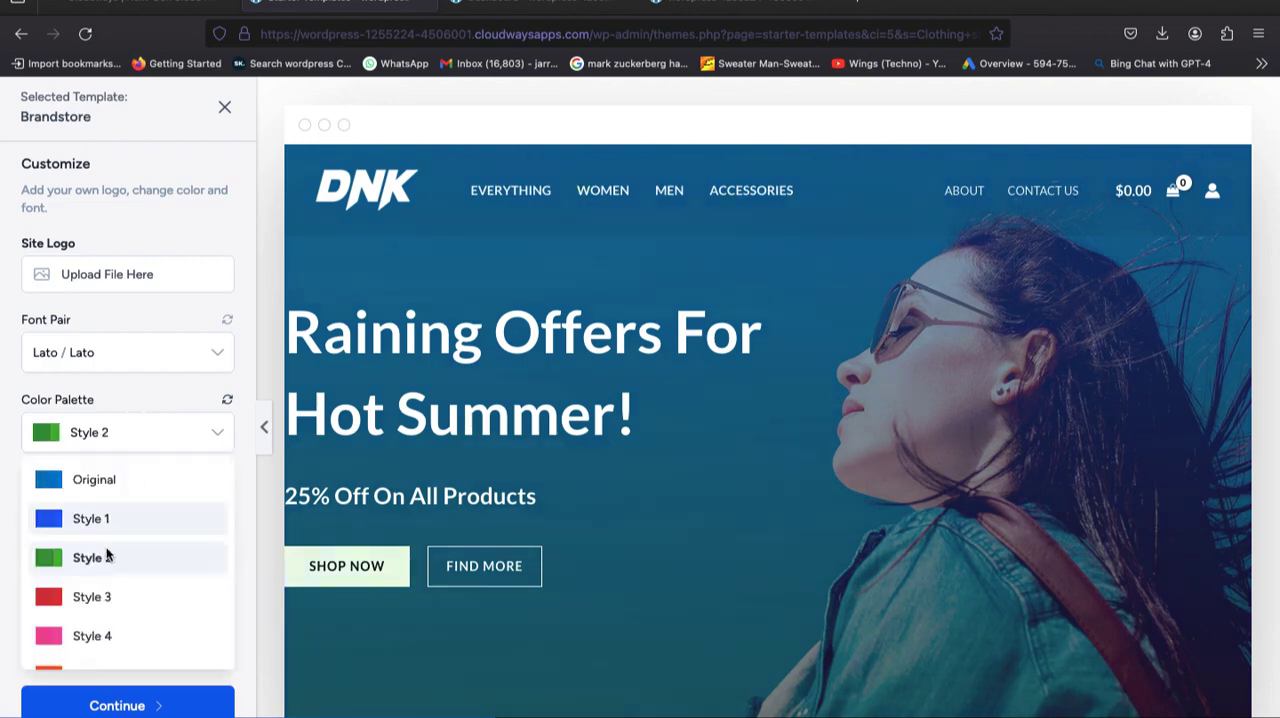
pyautogui.click(106, 481)
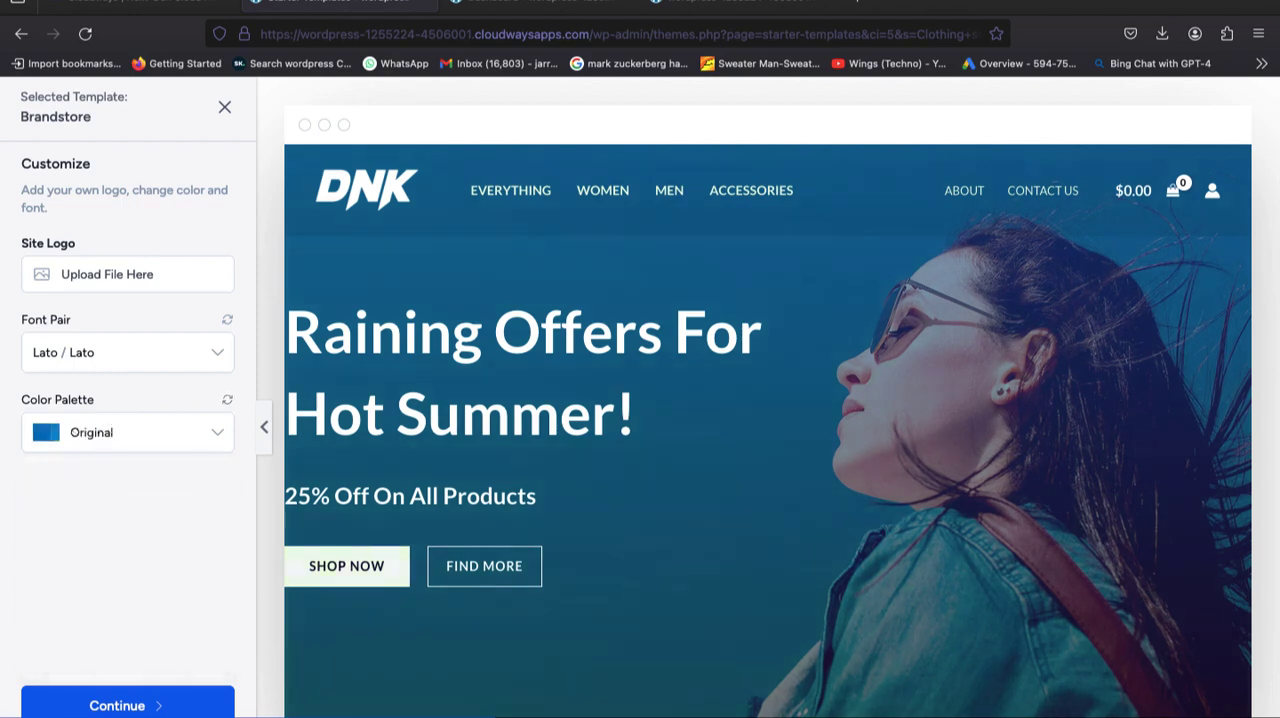
# Continue with the Brandstore template, leave the personal details blank, keep all import options enabled, and build the website.
pyautogui.click(150, 705)
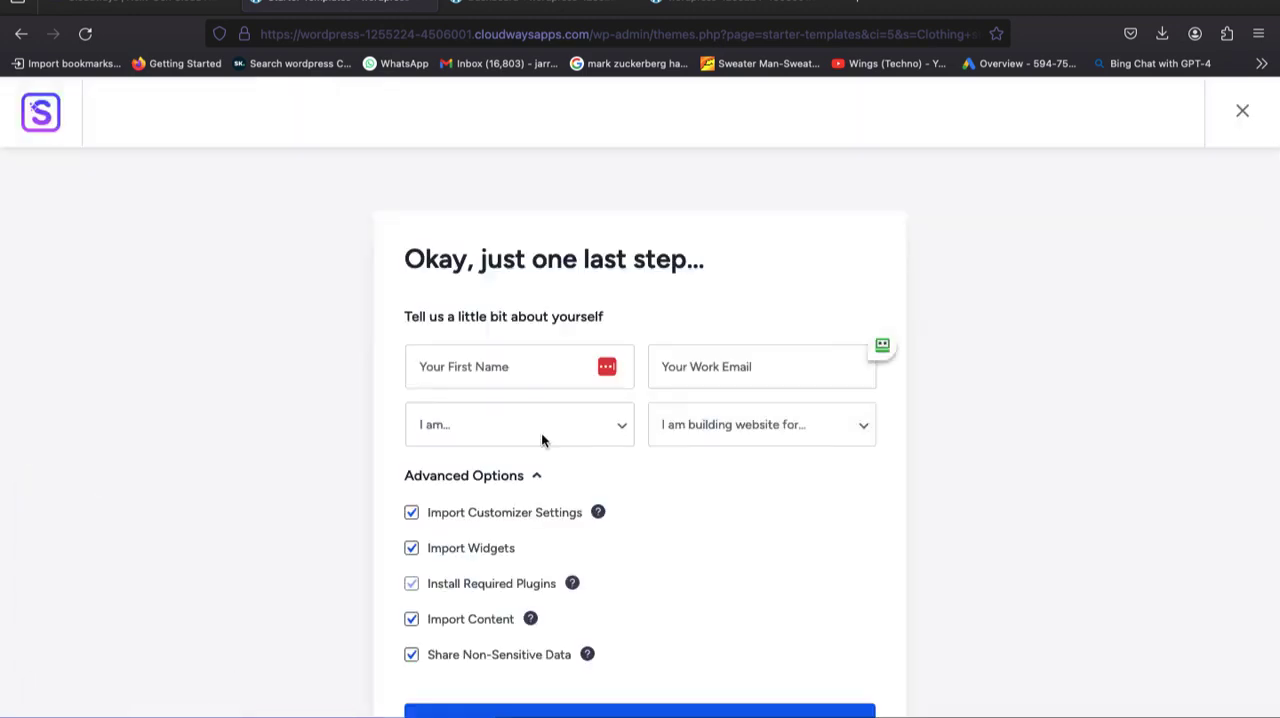
pyautogui.scroll(-2, 541, 440)
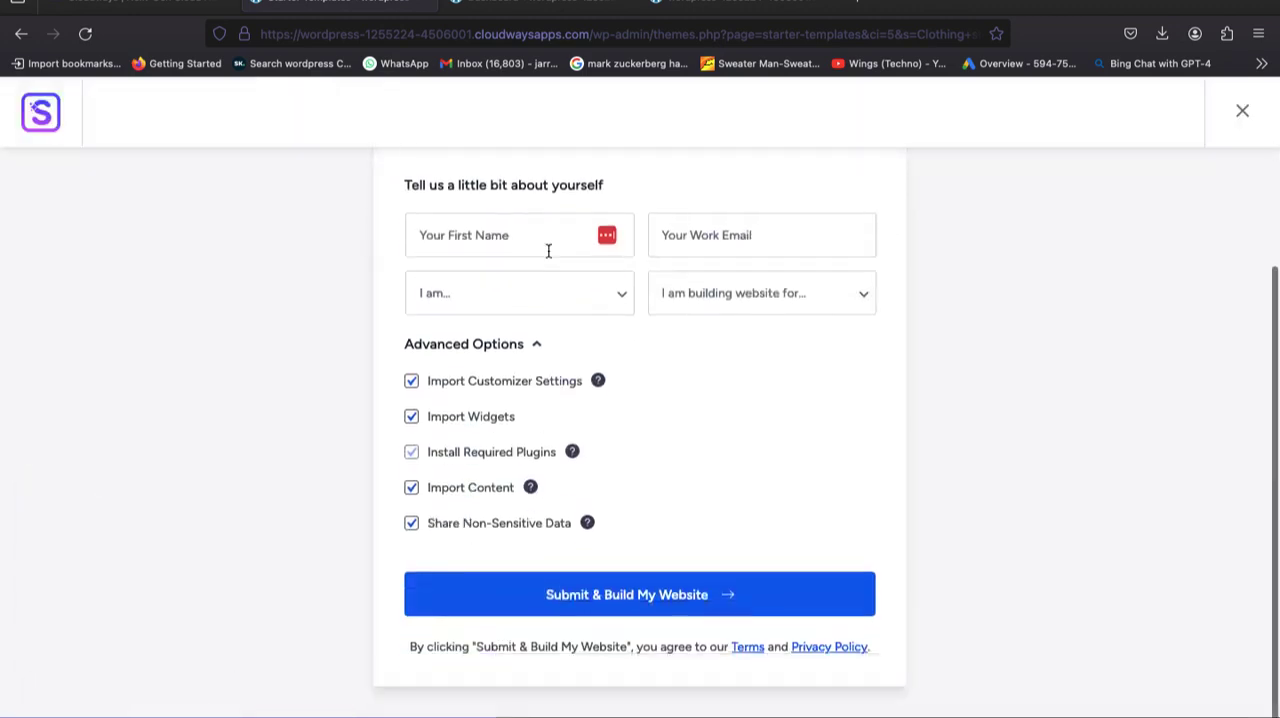
pyautogui.click(637, 615)
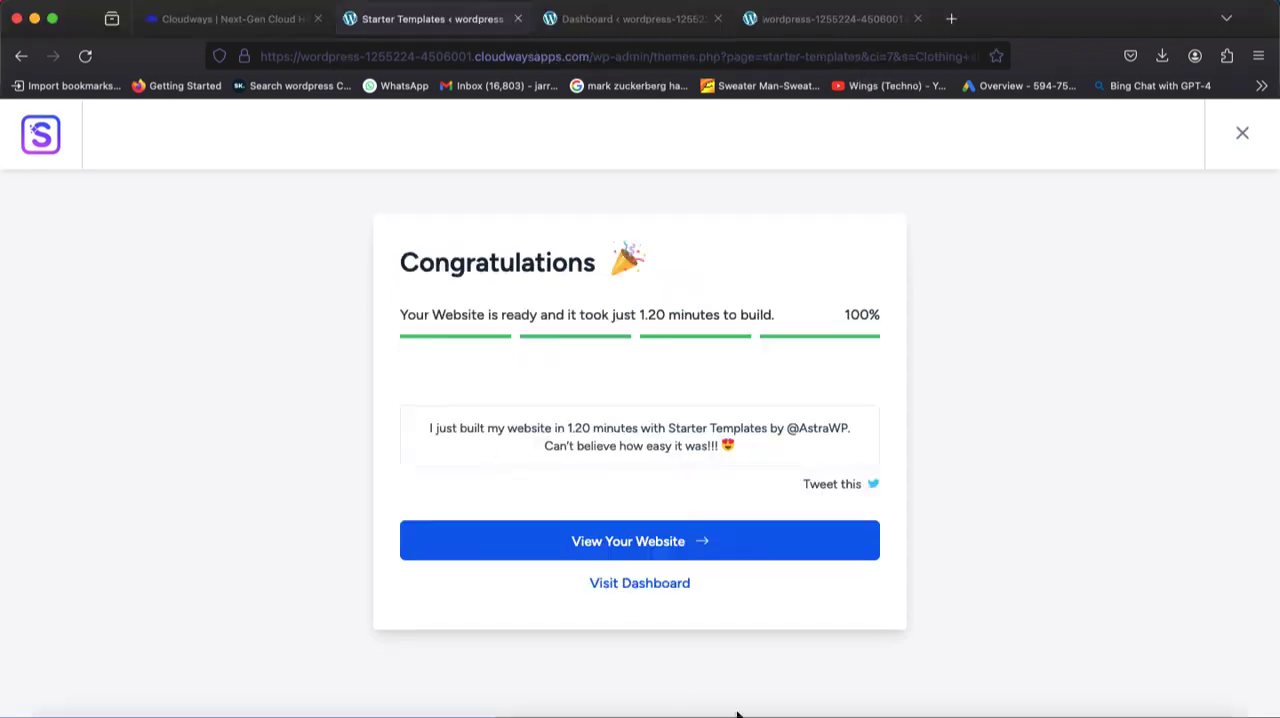
# View the newly built website and look through its homepage from the hero banner down to the footer.
pyautogui.click(670, 538)
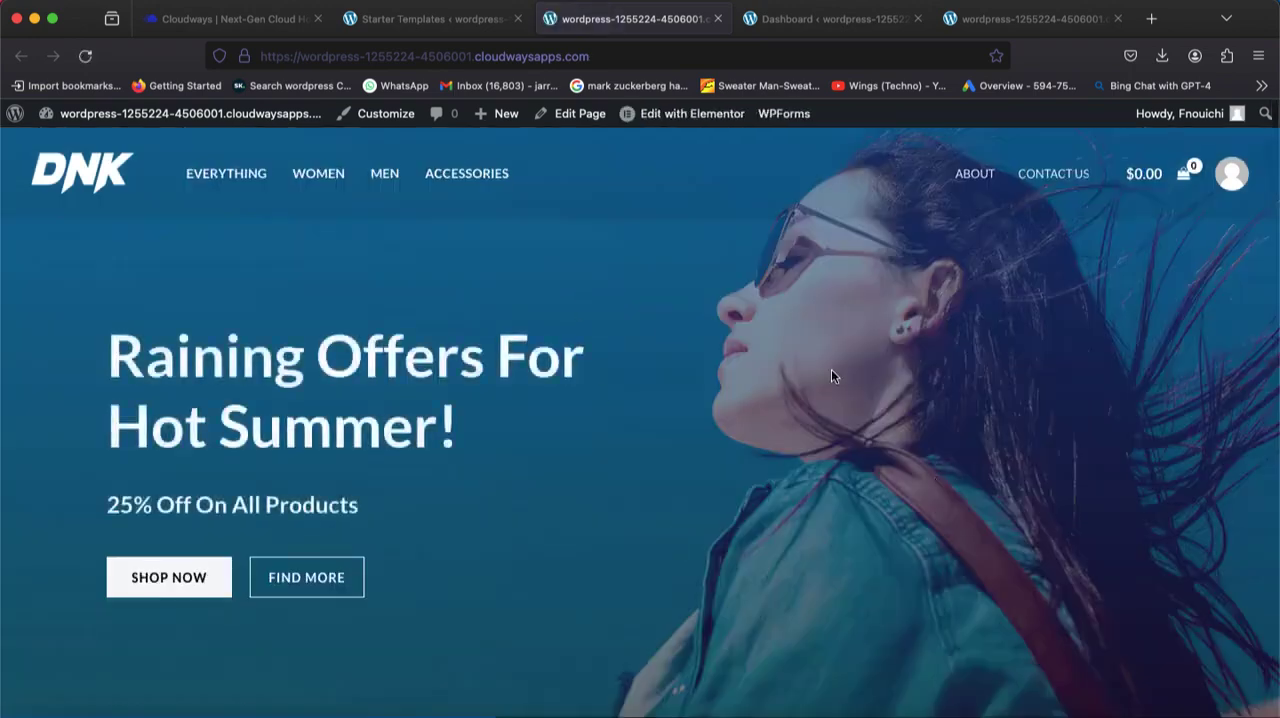
pyautogui.scroll(-7, 840, 440)
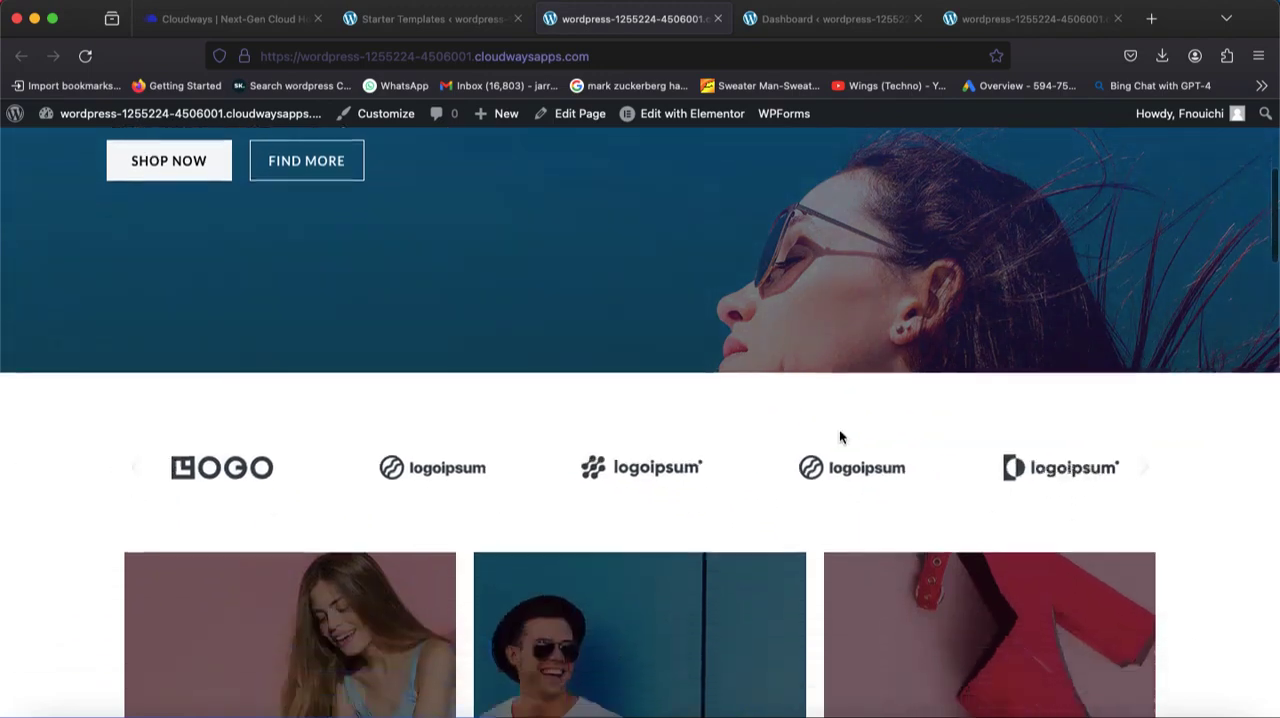
pyautogui.scroll(-8, 839, 436)
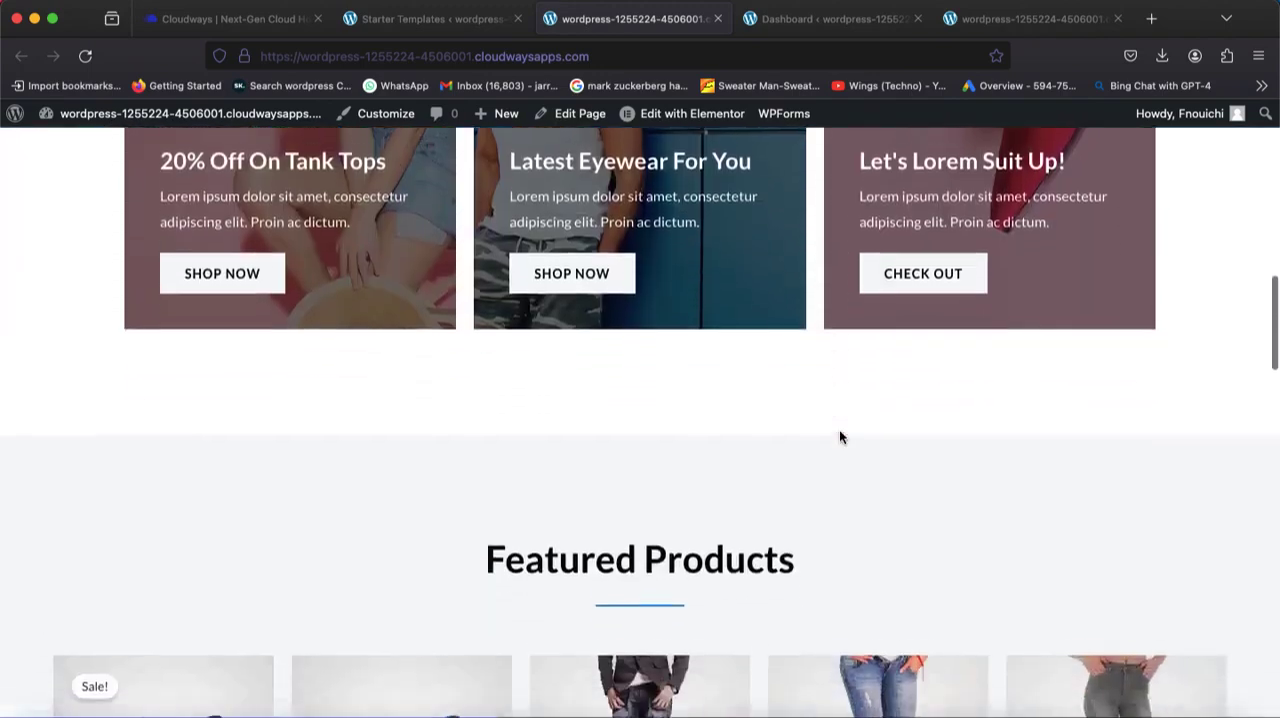
pyautogui.scroll(-5, 841, 437)
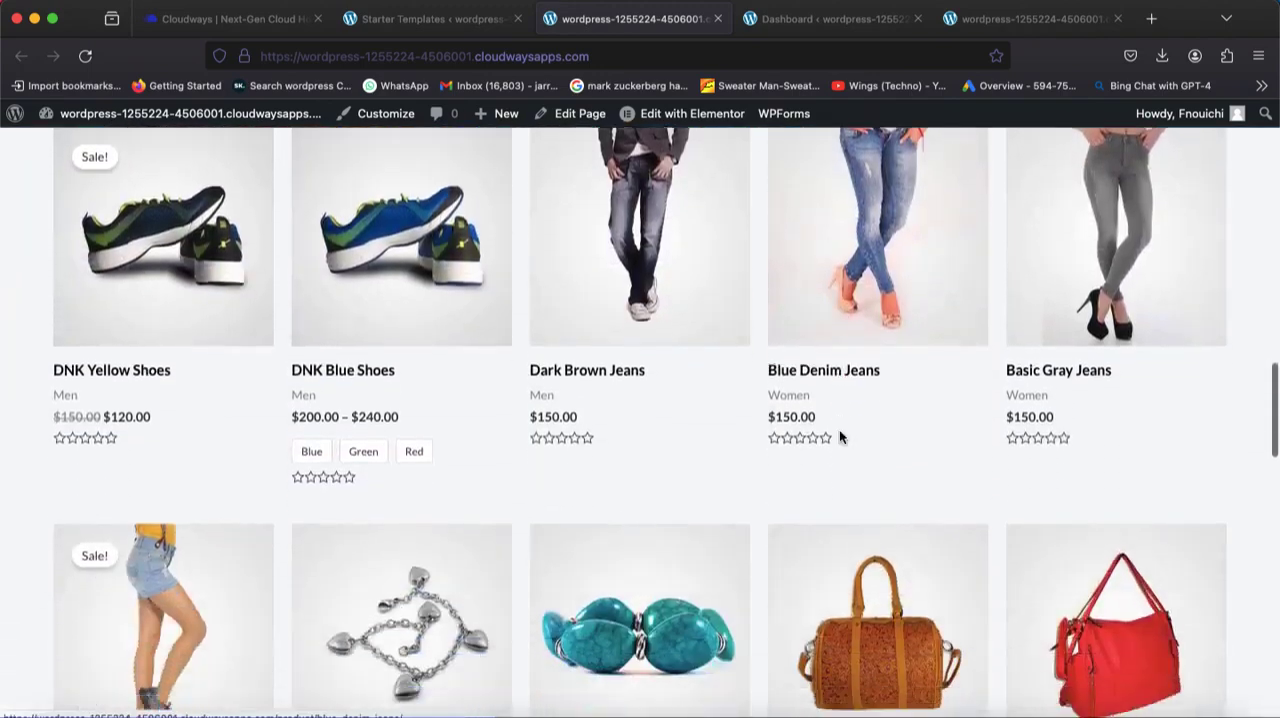
pyautogui.scroll(-5, 841, 437)
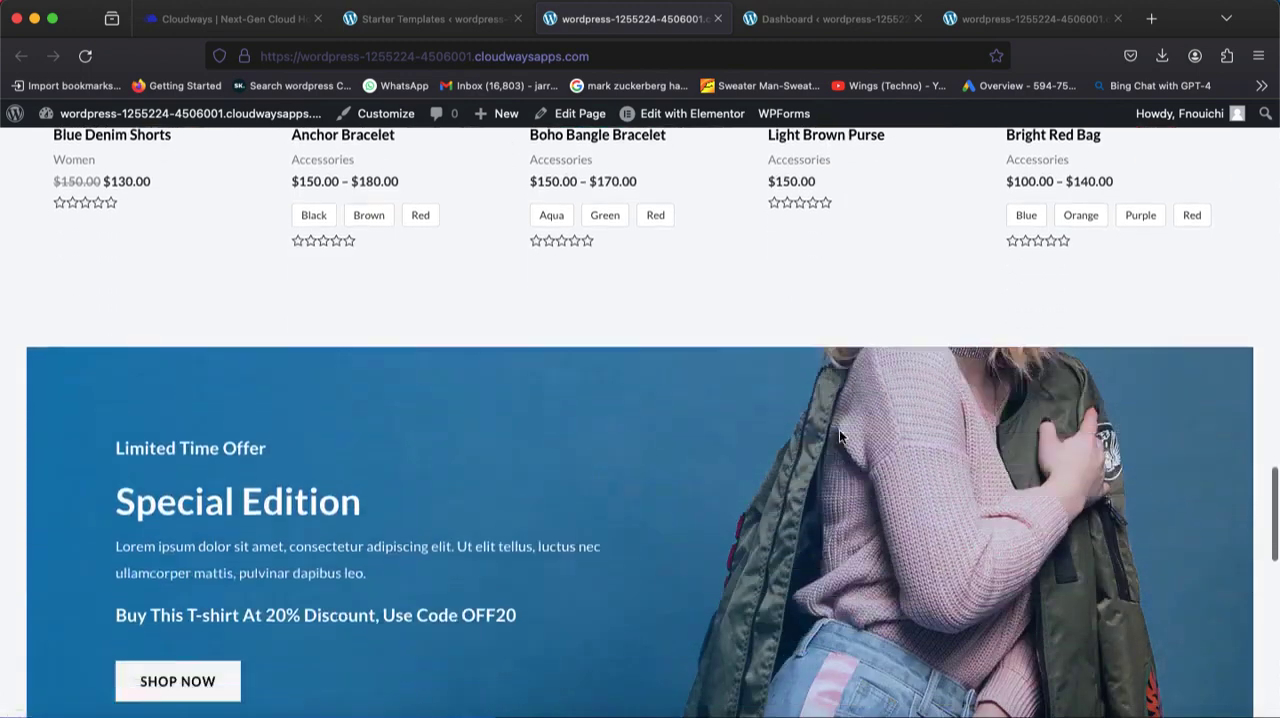
pyautogui.scroll(-5, 839, 433)
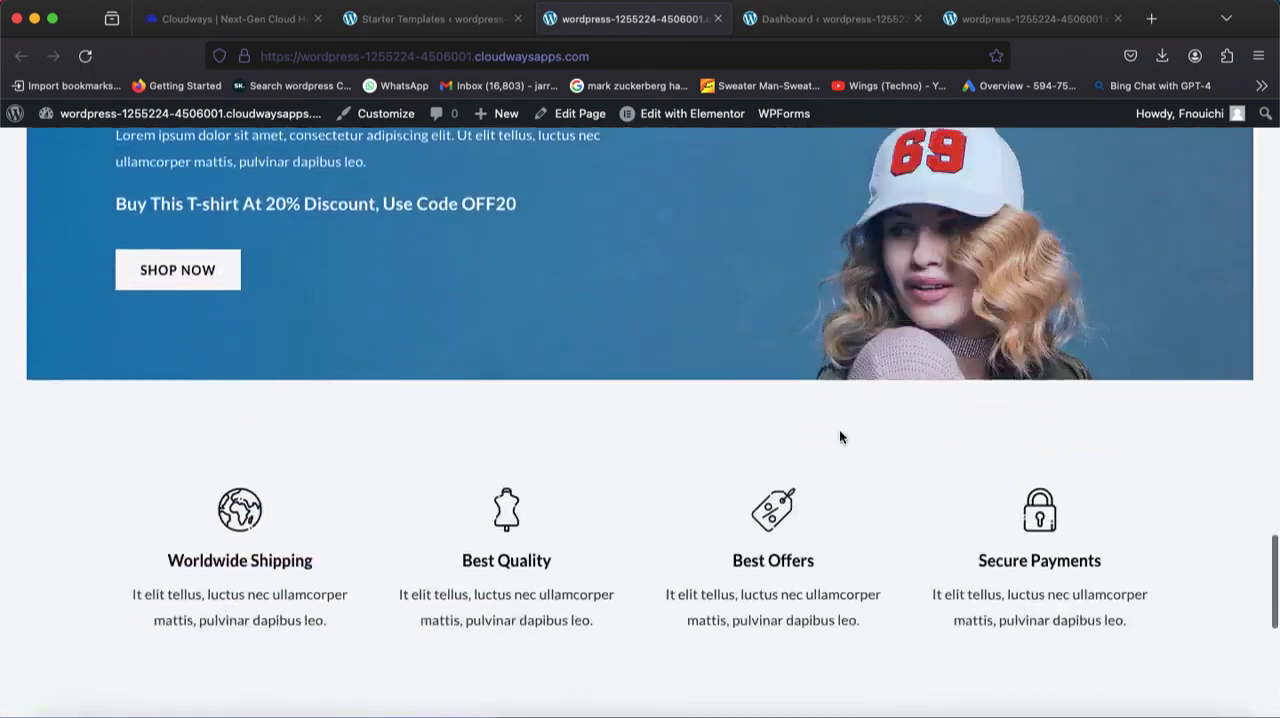
pyautogui.scroll(-4, 840, 437)
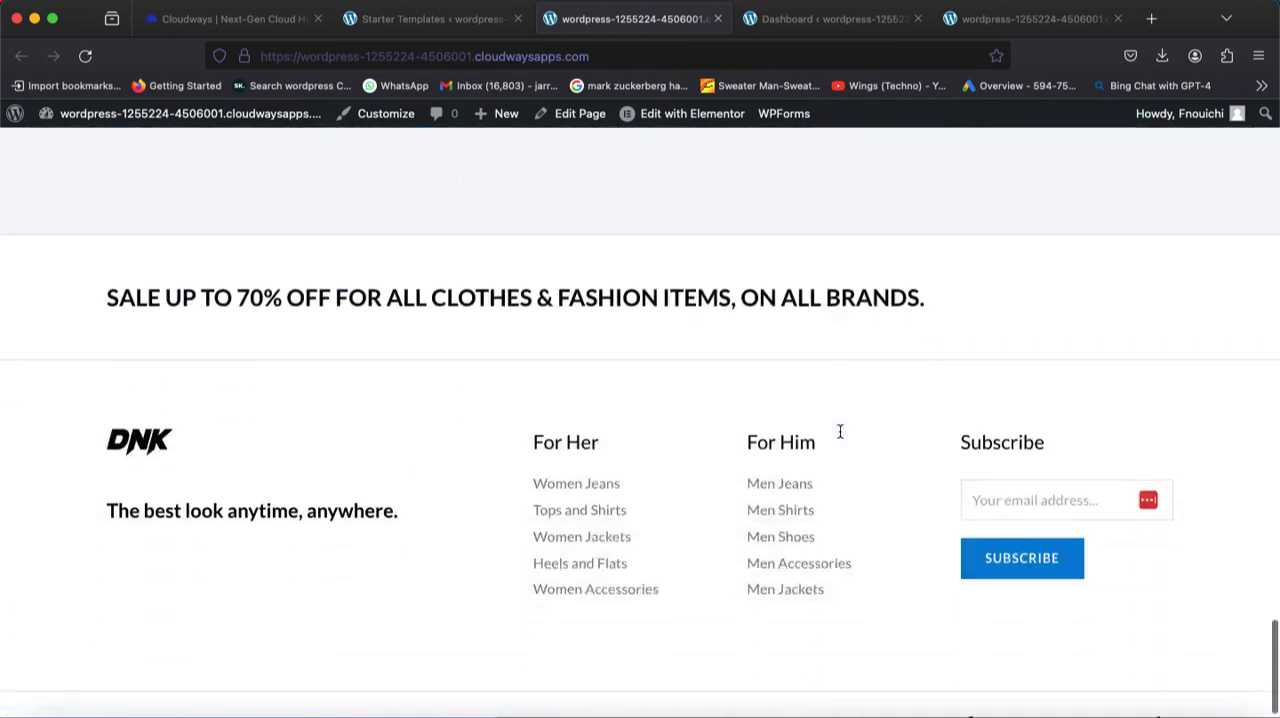
pyautogui.scroll(5, 840, 437)
pyautogui.scroll(15, 839, 437)
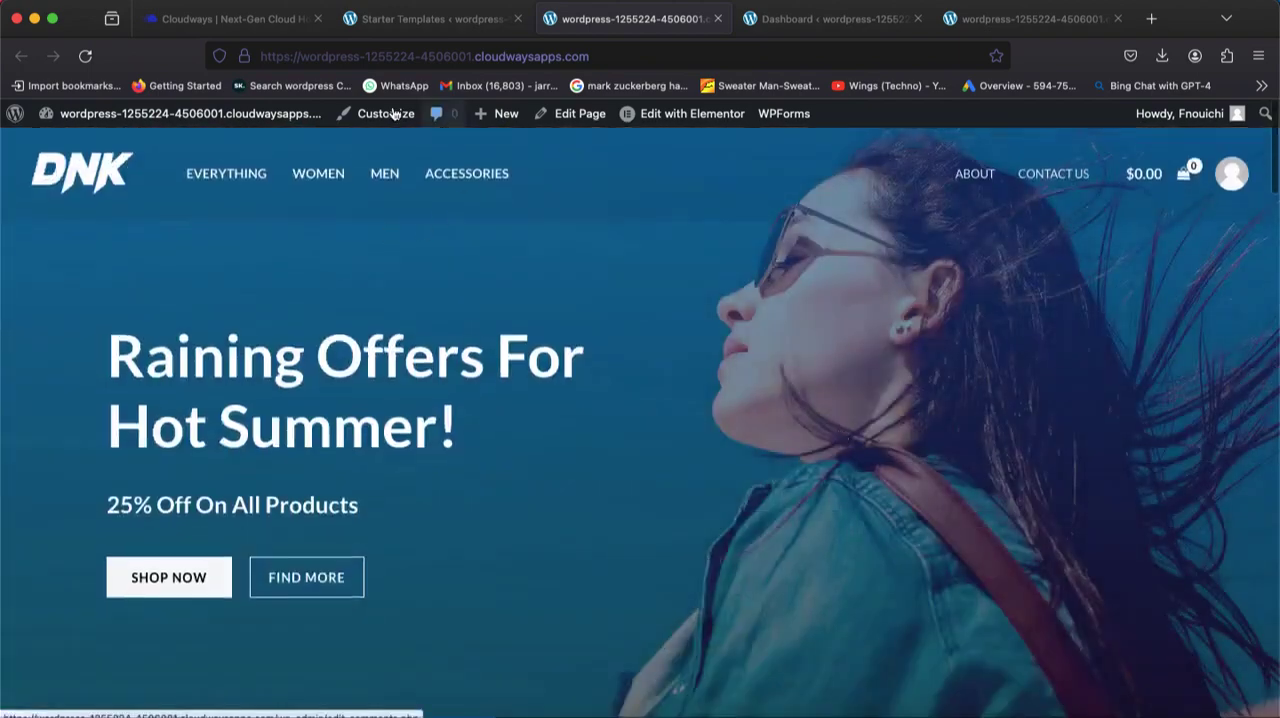
# Open the theme customizer for the homepage and review the global typography presets and heading font settings.
pyautogui.click(361, 116)
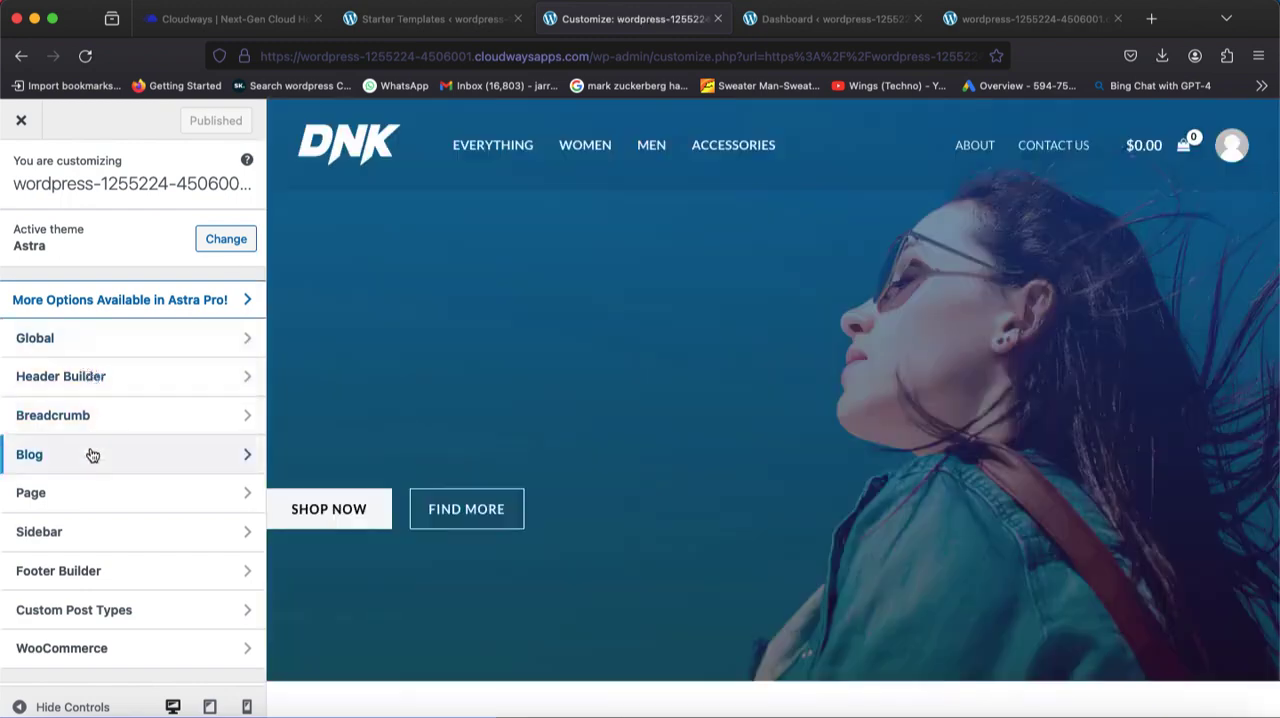
pyautogui.click(60, 340)
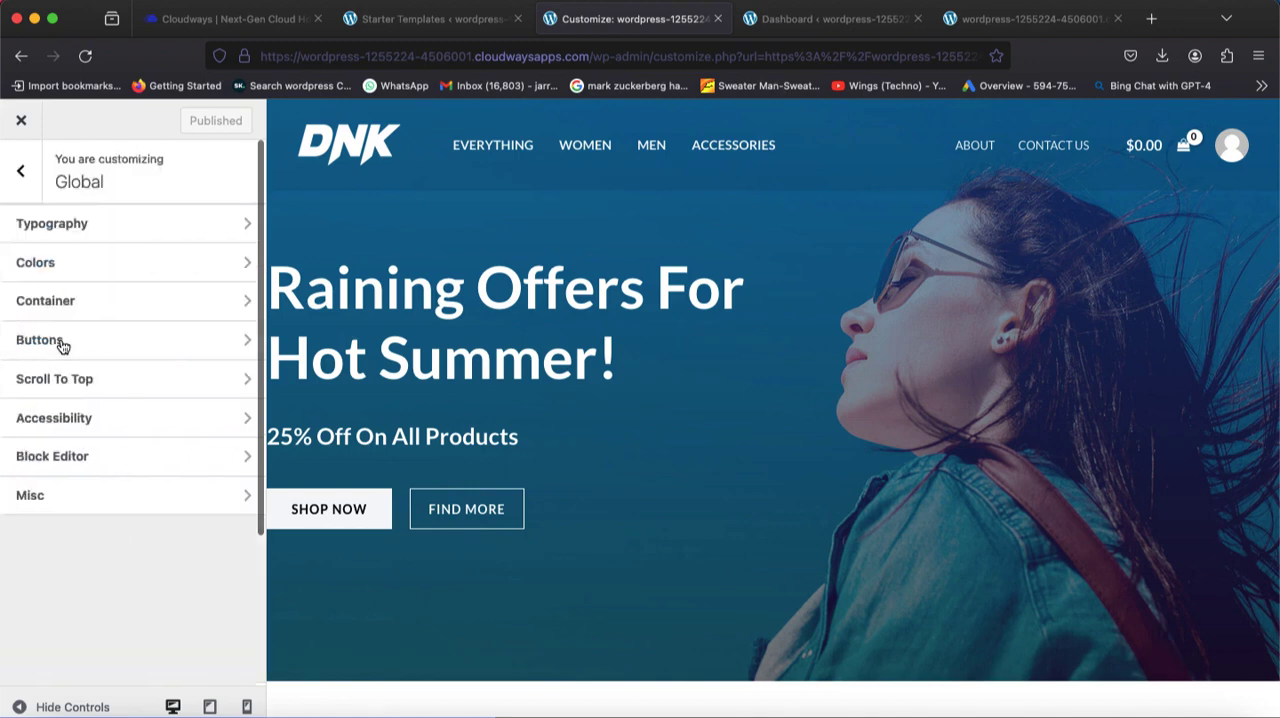
pyautogui.click(60, 236)
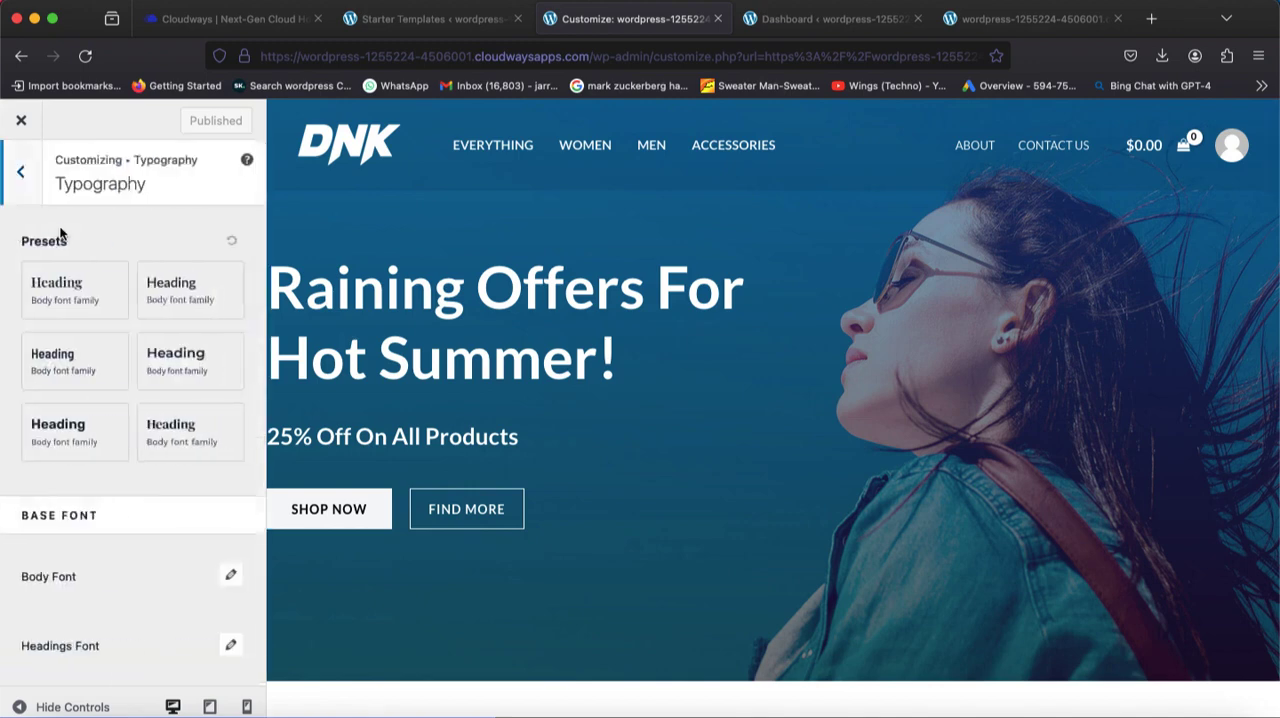
pyautogui.scroll(-5, 116, 346)
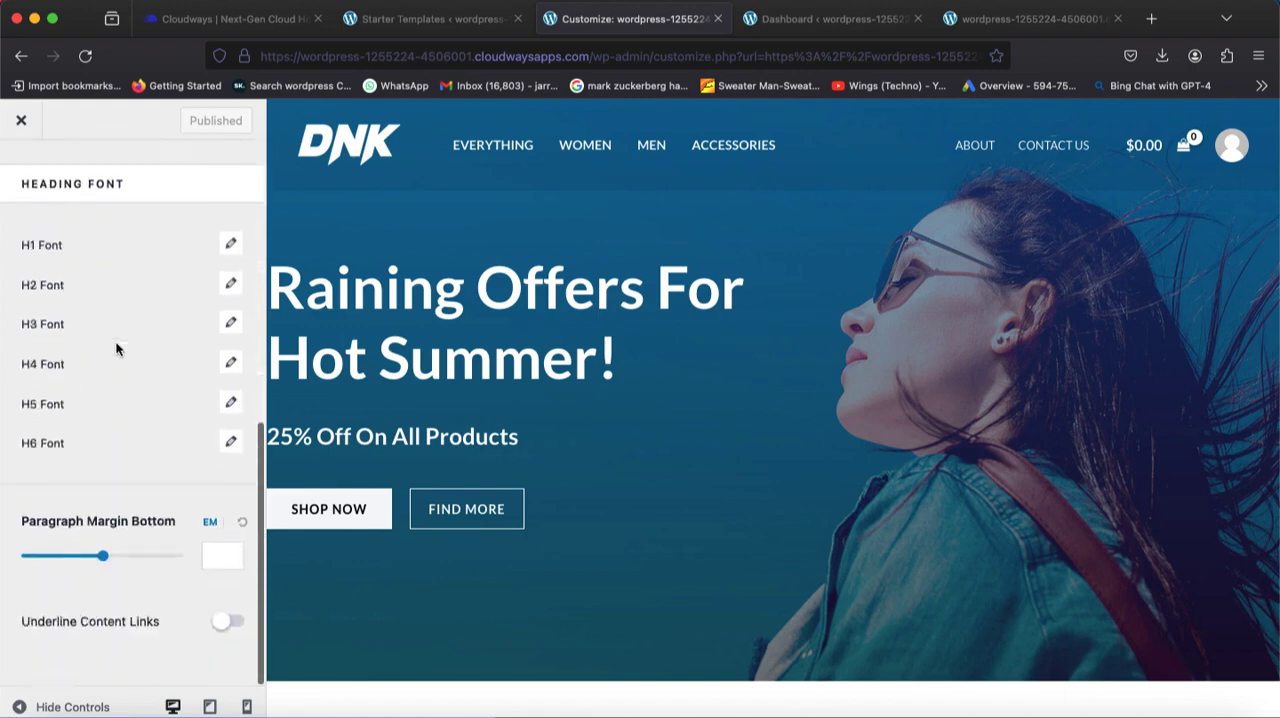
pyautogui.scroll(3, 116, 346)
pyautogui.scroll(3, 116, 348)
pyautogui.click(24, 172)
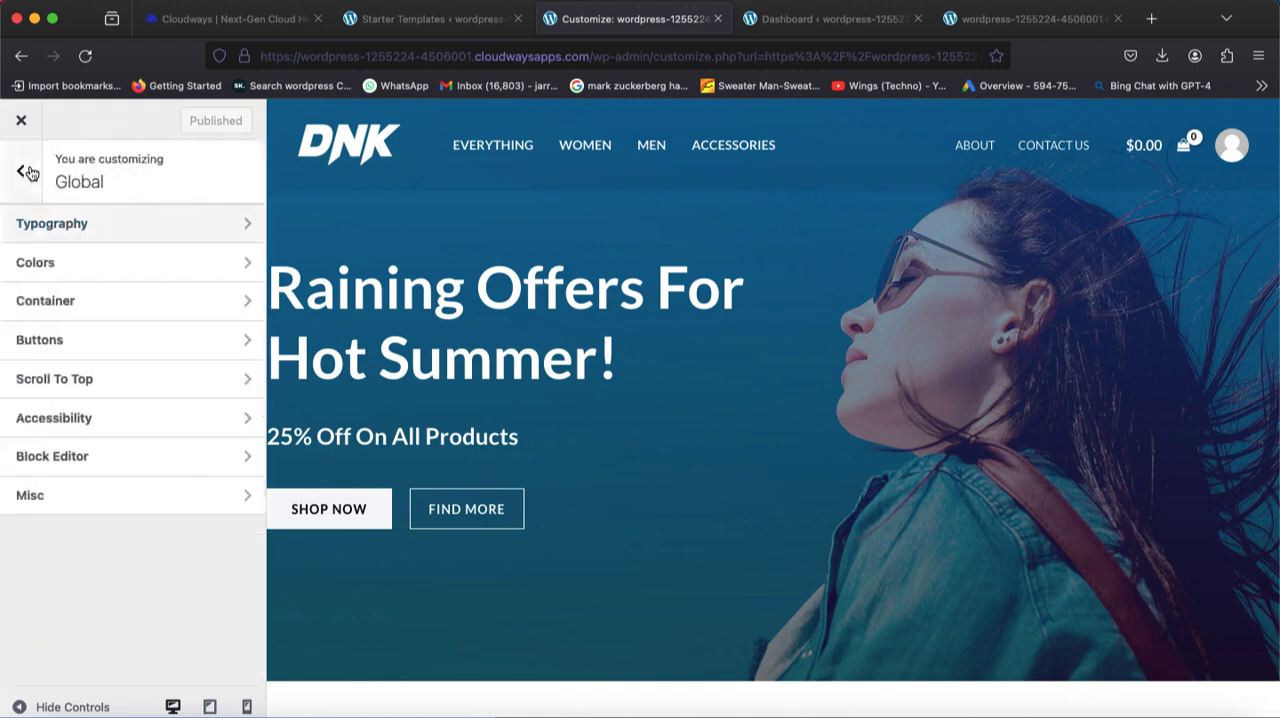
pyautogui.click(28, 173)
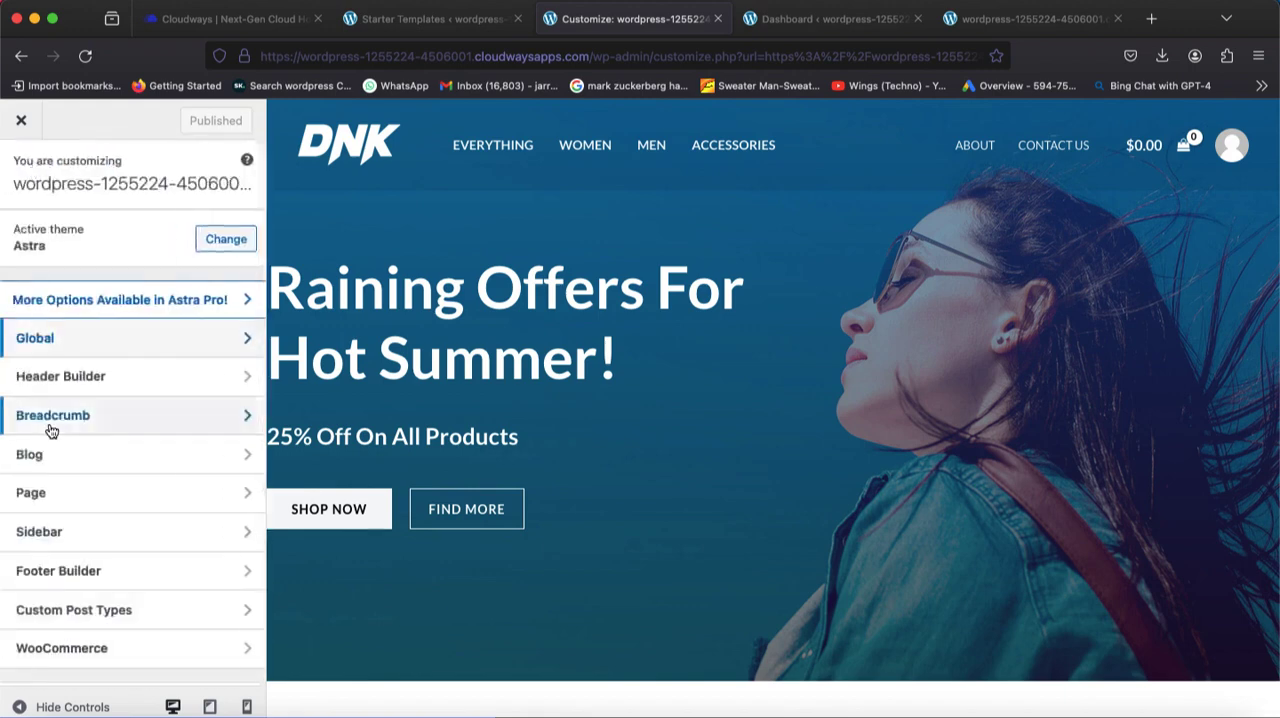
# Remove the DNK logo image from the Site Title & Logo element in the Header Builder and publish the change.
pyautogui.rightClick(50, 392)
pyautogui.click(37, 378)
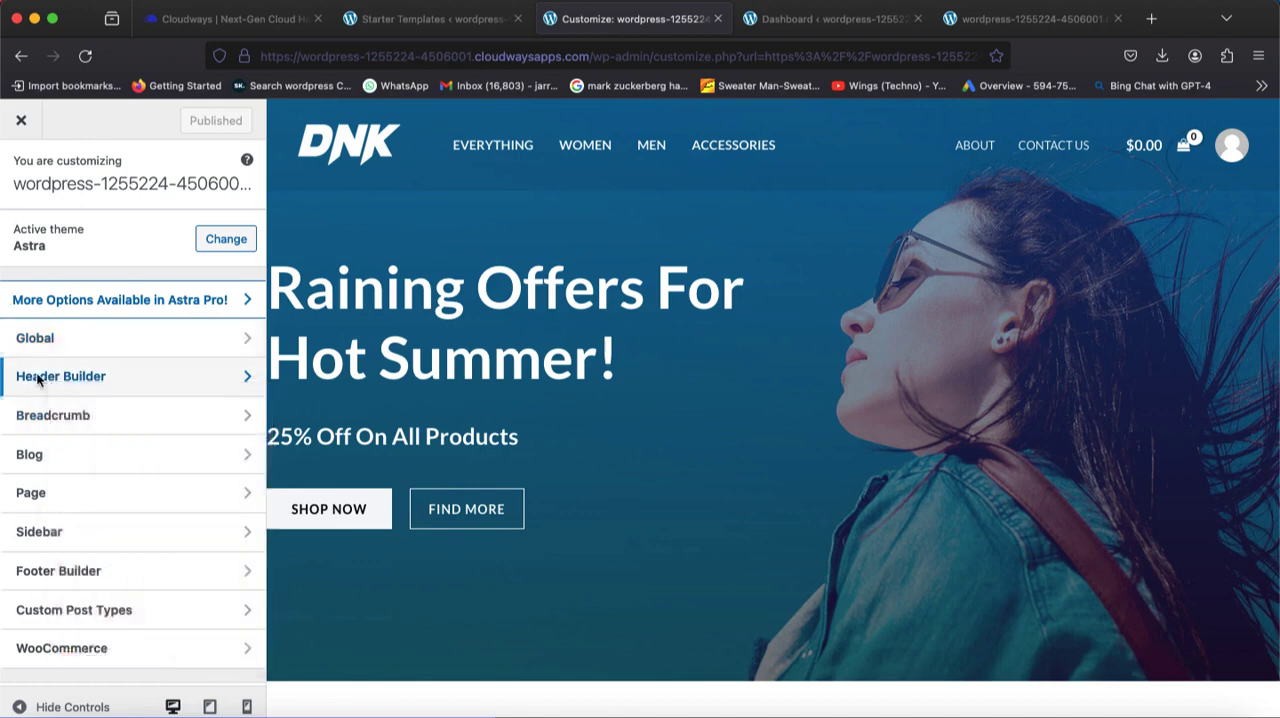
pyautogui.click(37, 378)
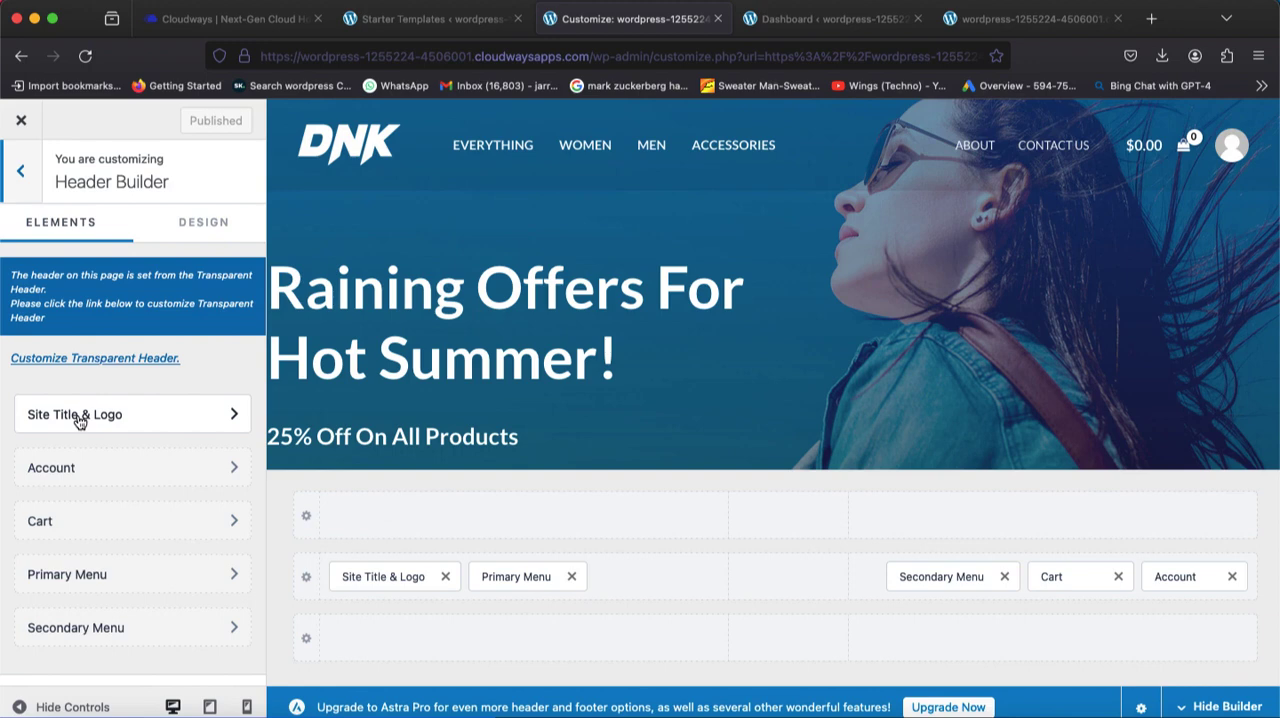
pyautogui.click(79, 418)
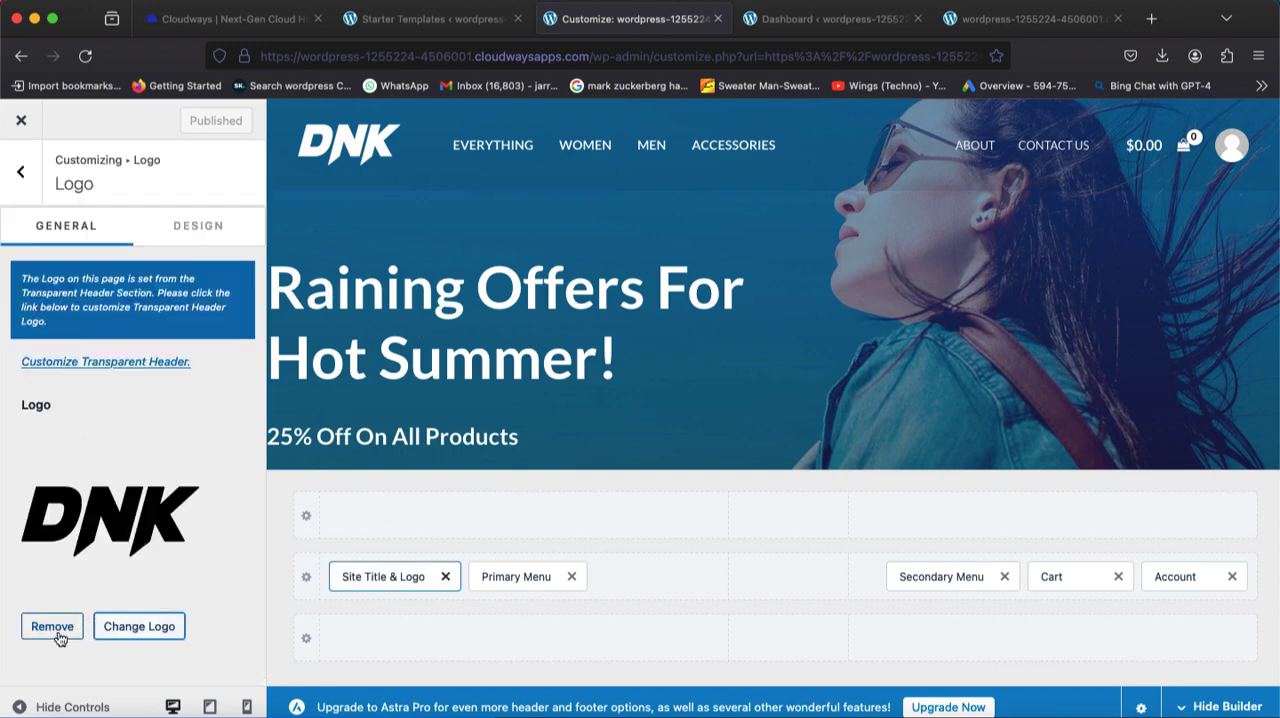
pyautogui.click(52, 628)
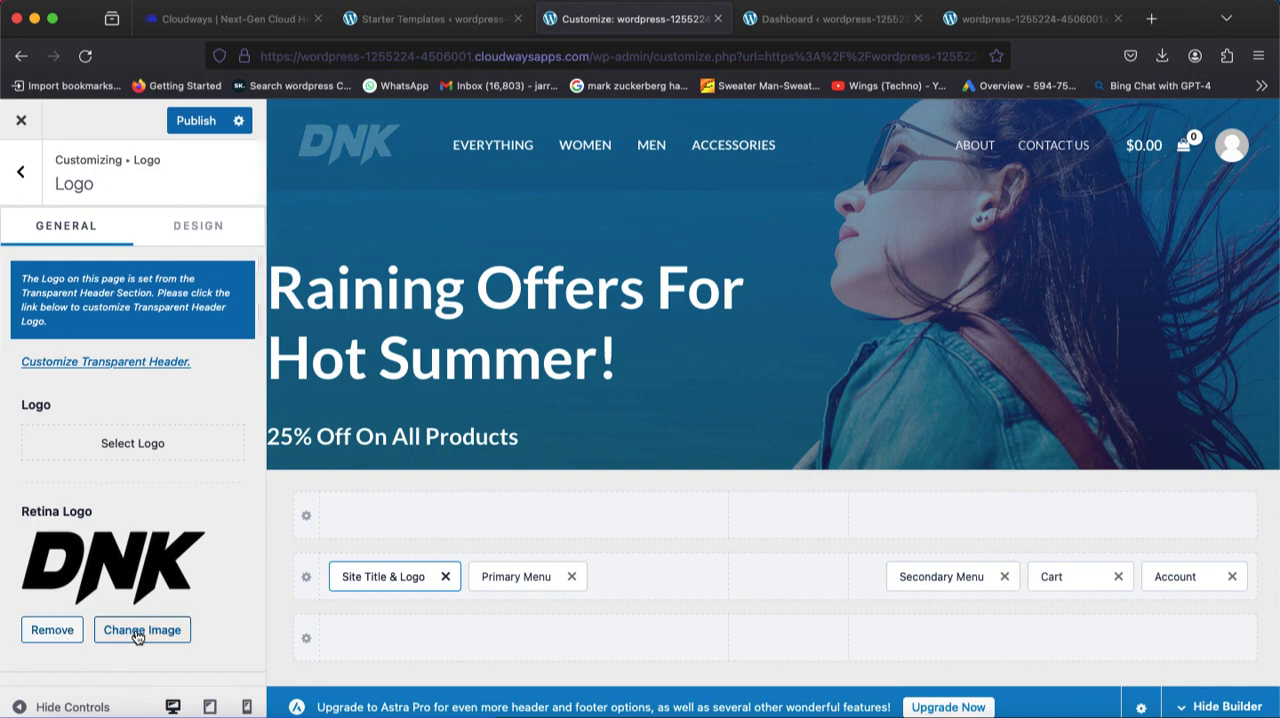
pyautogui.click(175, 127)
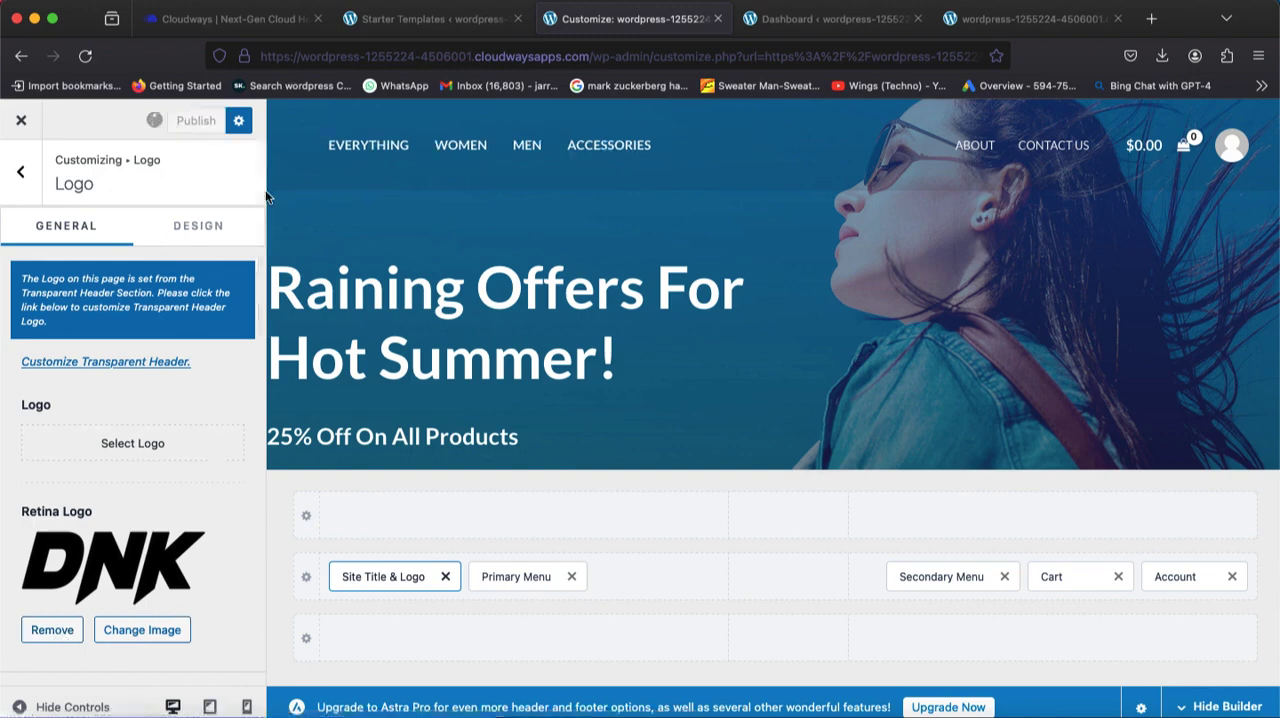
pyautogui.click(14, 178)
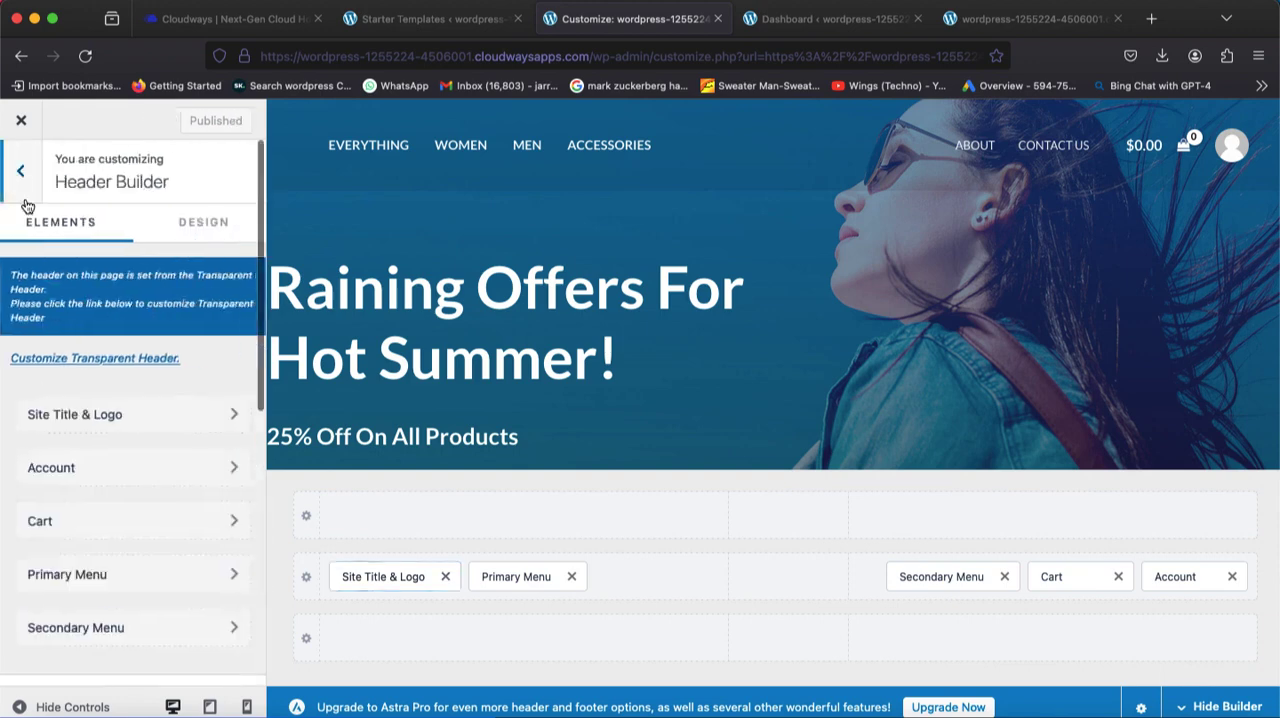
pyautogui.scroll(-5, 114, 456)
pyautogui.scroll(5, 114, 456)
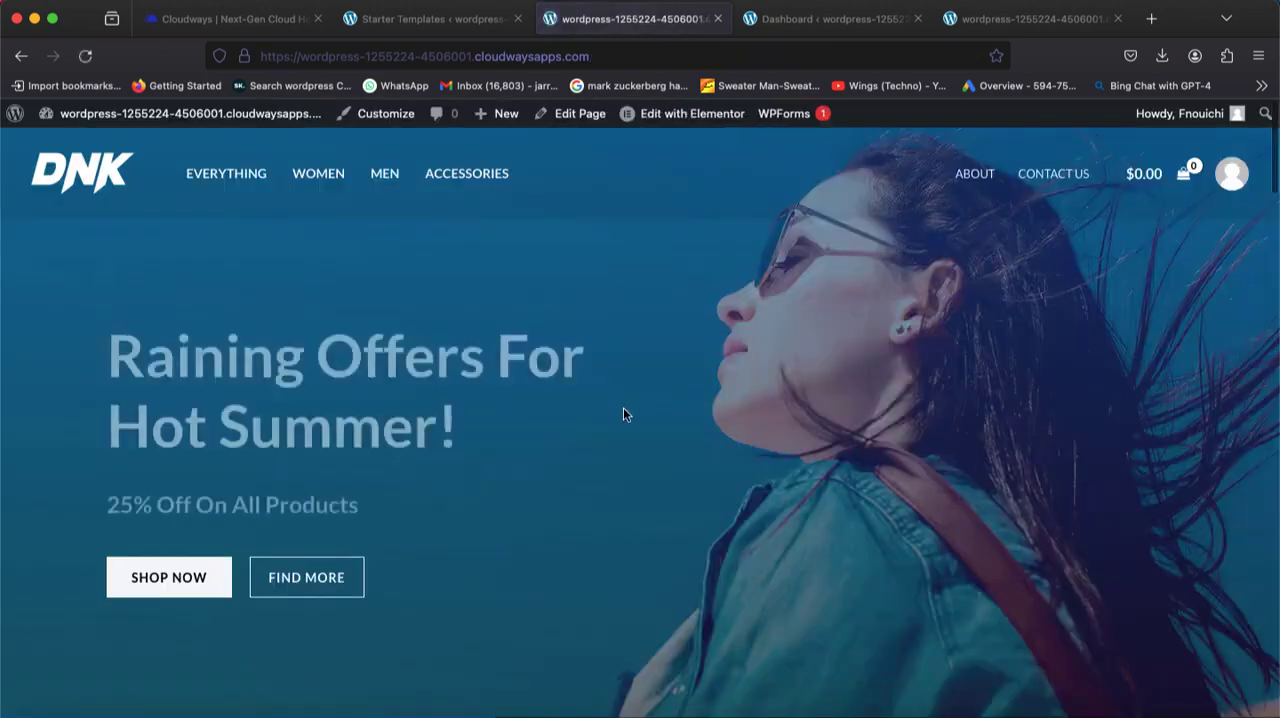
# Leave the customizer, open the homepage in the Elementor editor, and reload the editor to get rid of the Elementor AI pop-up.
pyautogui.rightClick(623, 410)
pyautogui.click(592, 261)
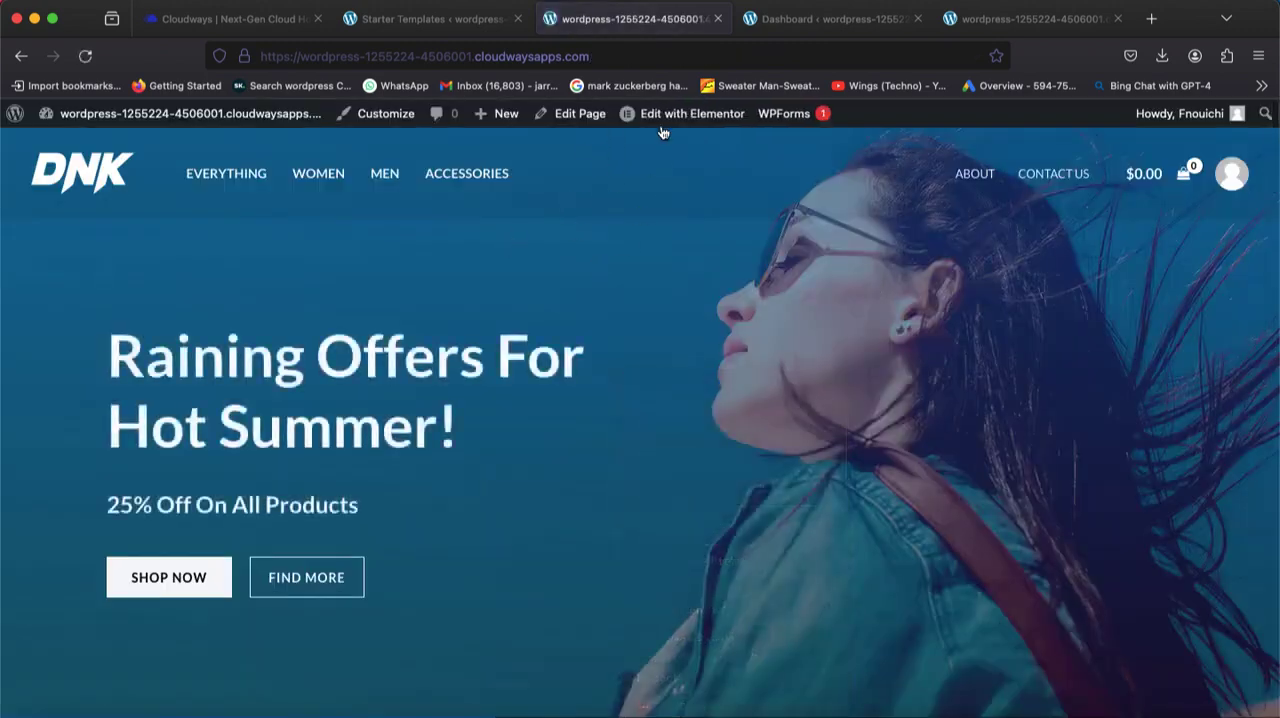
pyautogui.click(657, 119)
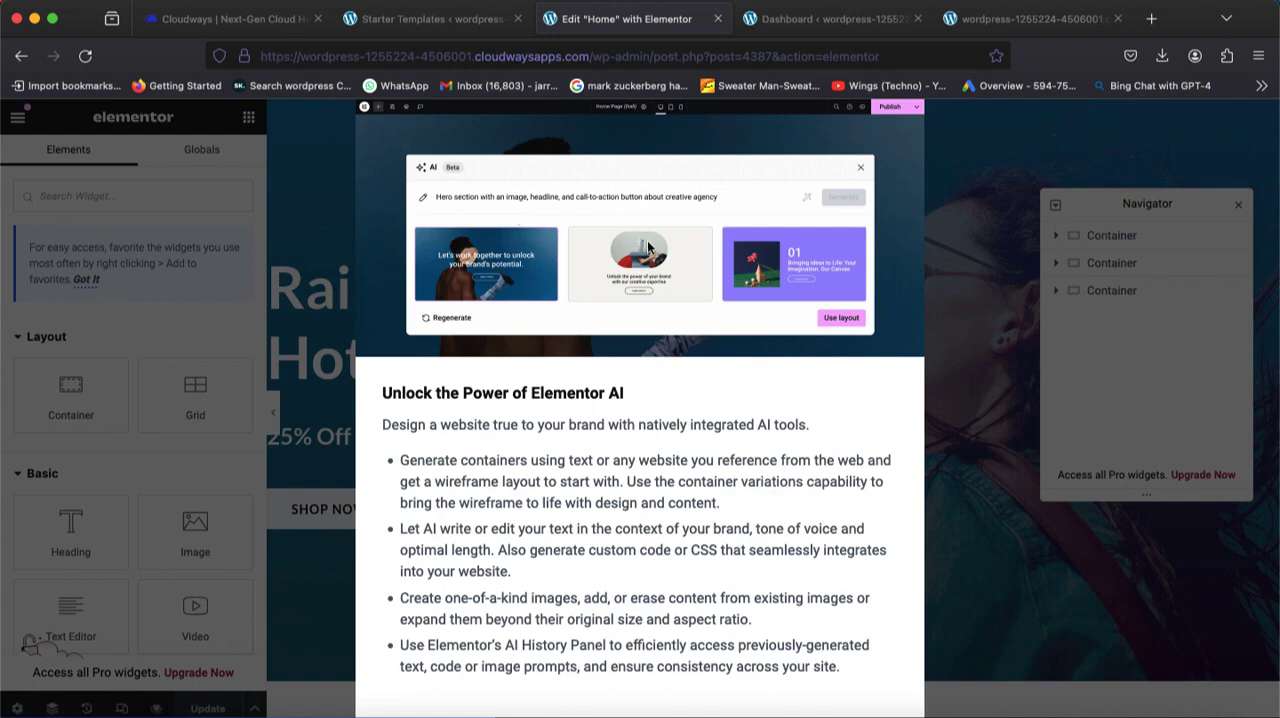
pyautogui.click(87, 58)
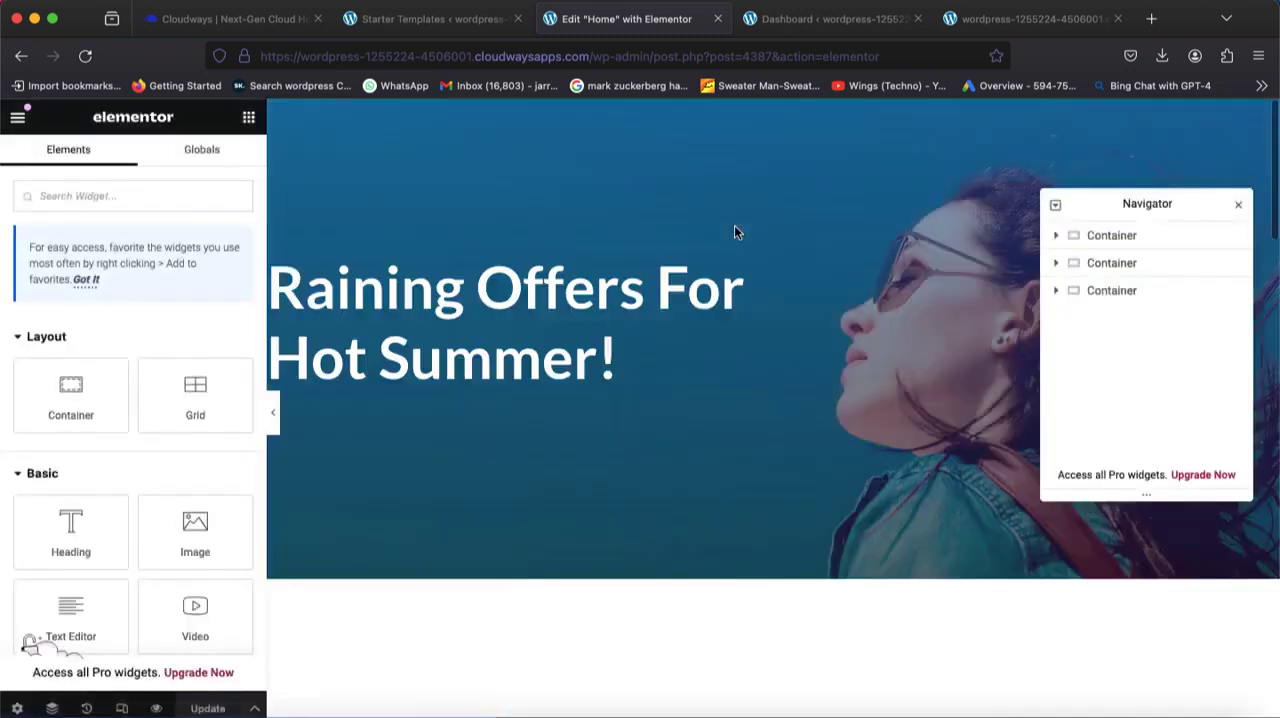
# Clear the title text of the "Raining Offers For Hot Summer!" heading in the hero section.
pyautogui.click(612, 376)
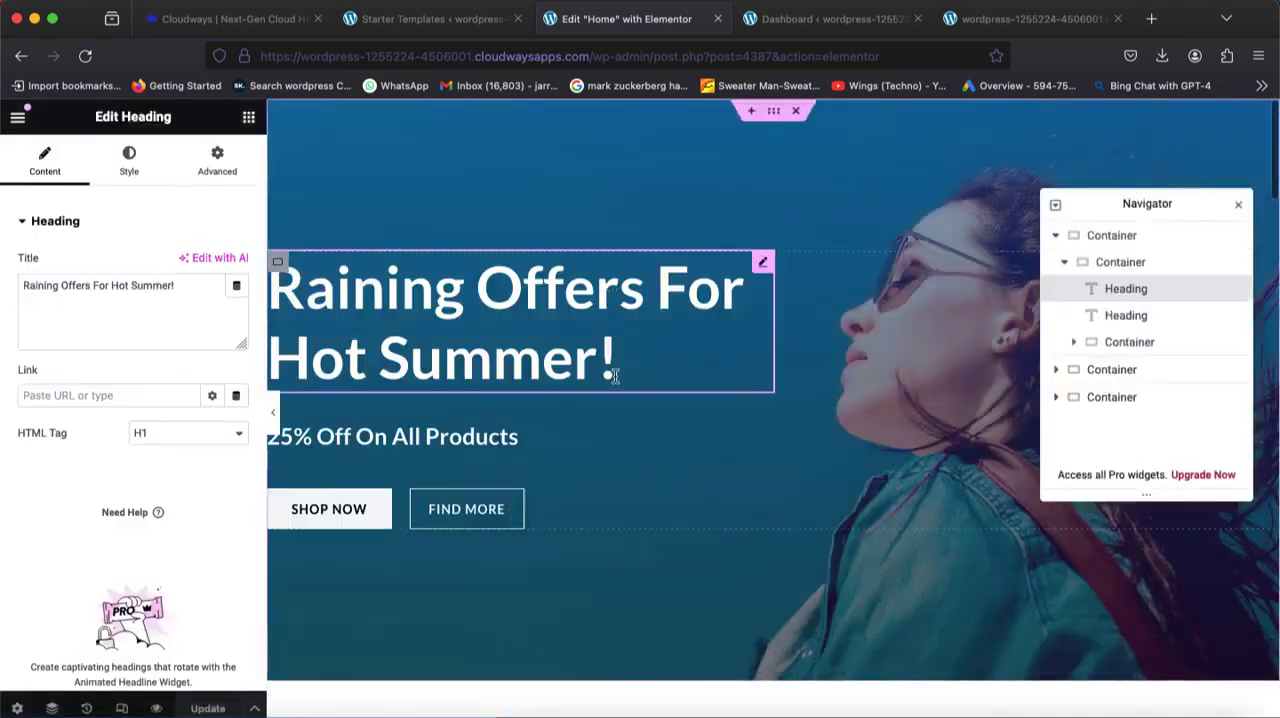
pyautogui.click(178, 285)
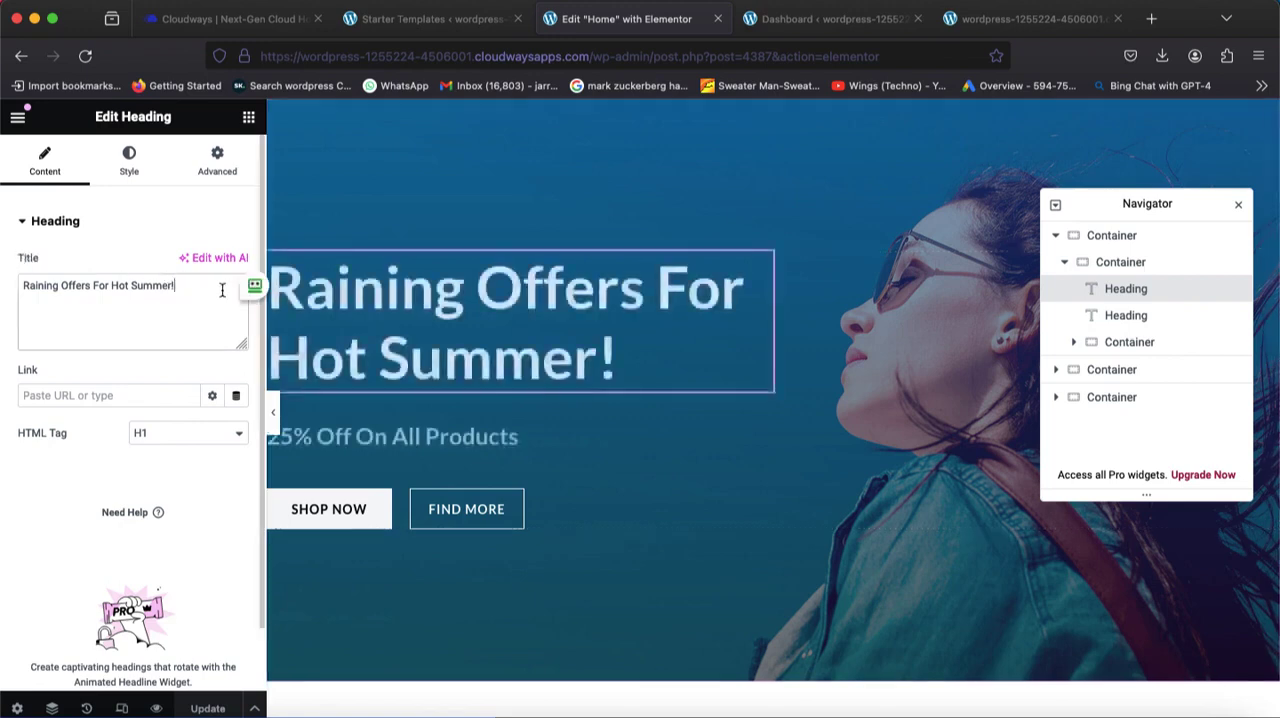
pyautogui.press('BackSpace')
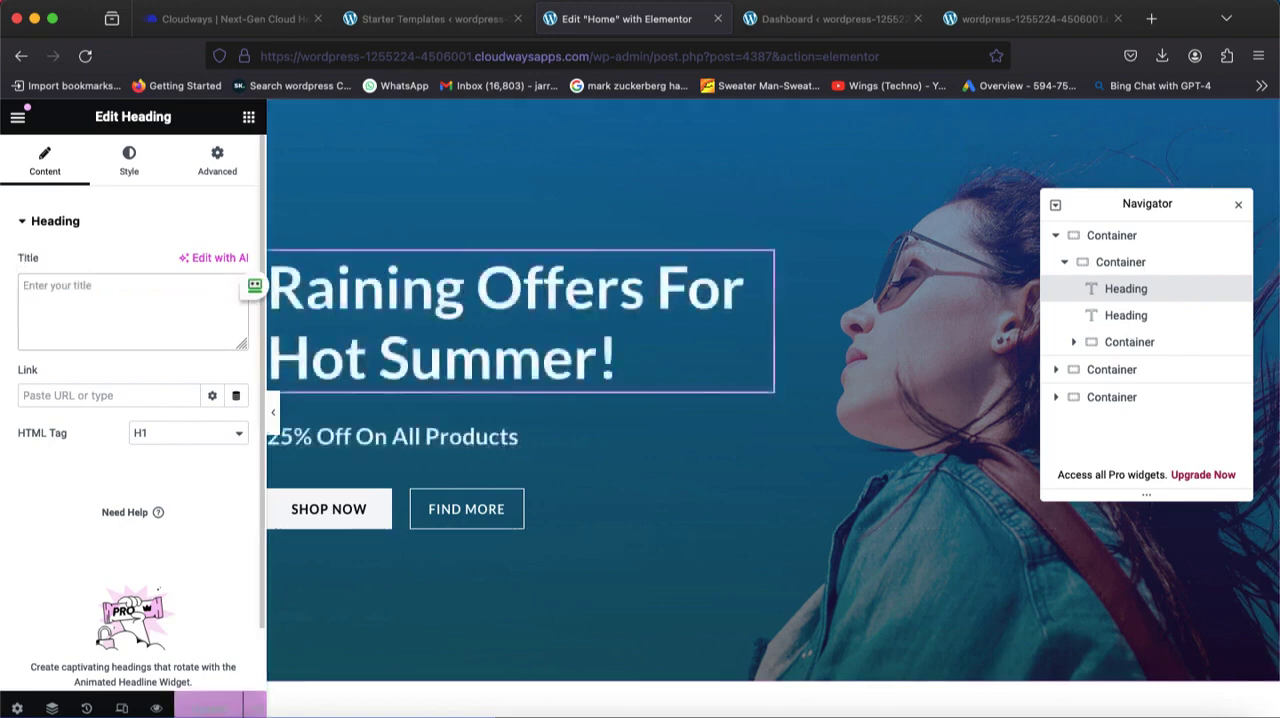
# Switch to the browser tab holding the WordPress dashboard and load unsplash.com in it.
pyautogui.click(760, 20)
pyautogui.click(752, 56)
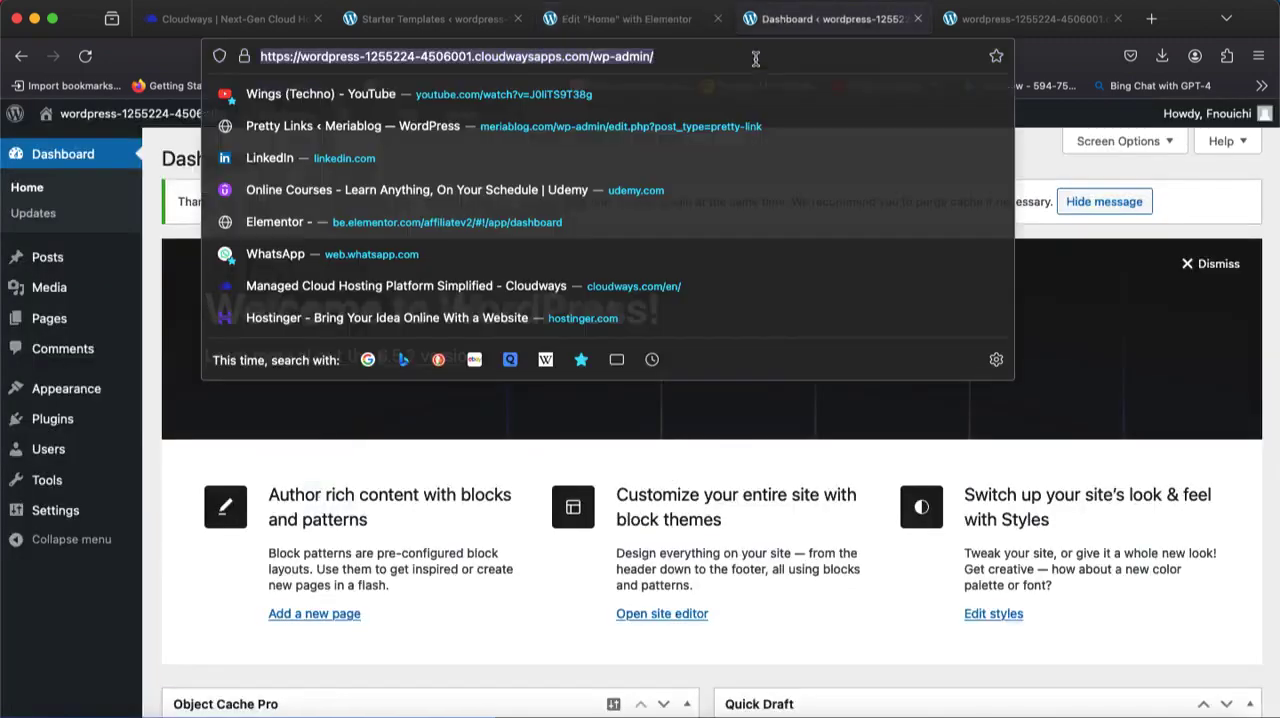
pyautogui.write('unplsas')
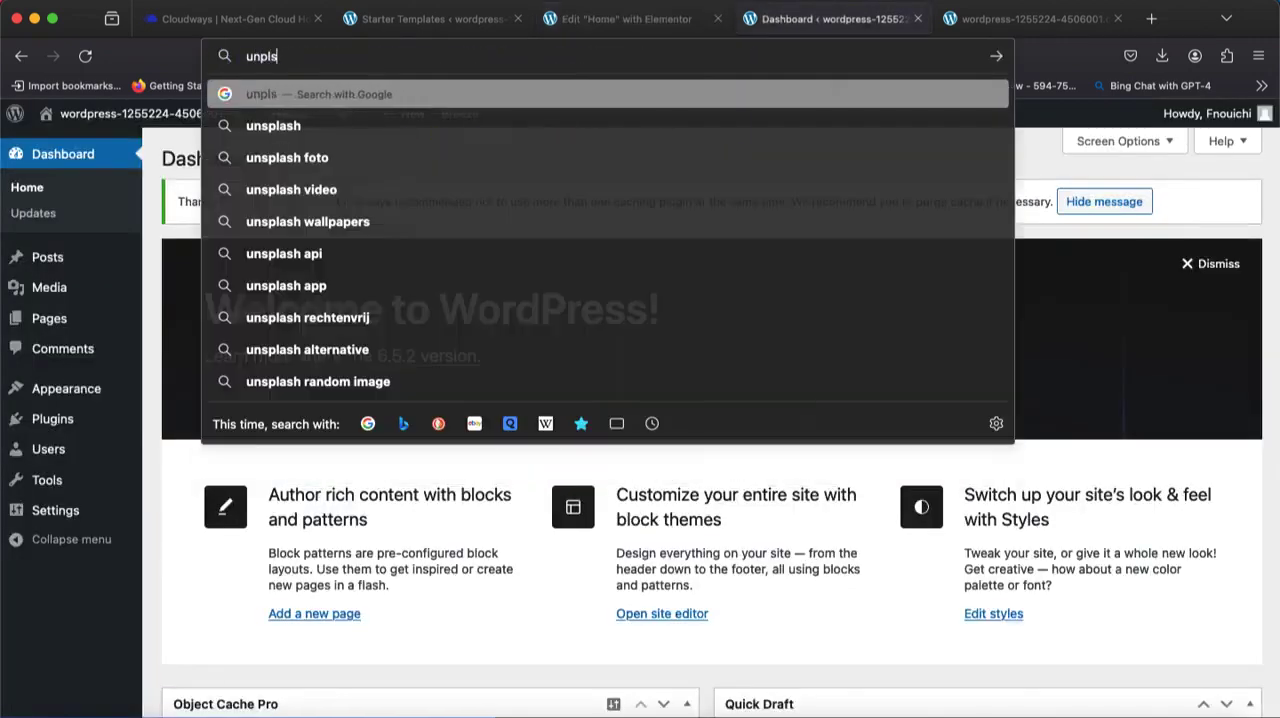
pyautogui.press('BackSpace')
pyautogui.press('BackSpace')
pyautogui.press('BackSpace')
pyautogui.write('splash.com')
pyautogui.press('Return')
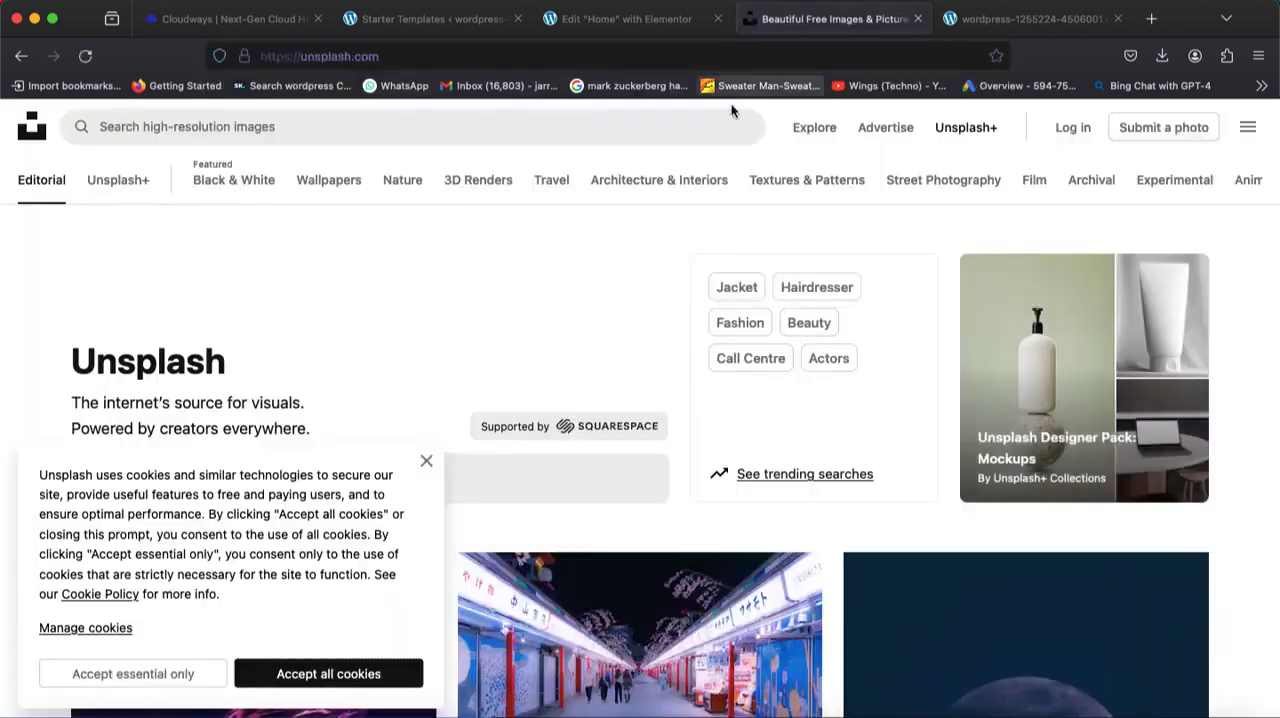
# Search Unsplash for "online store", dismiss the cookie notice, and look through the photo results.
pyautogui.click(491, 128)
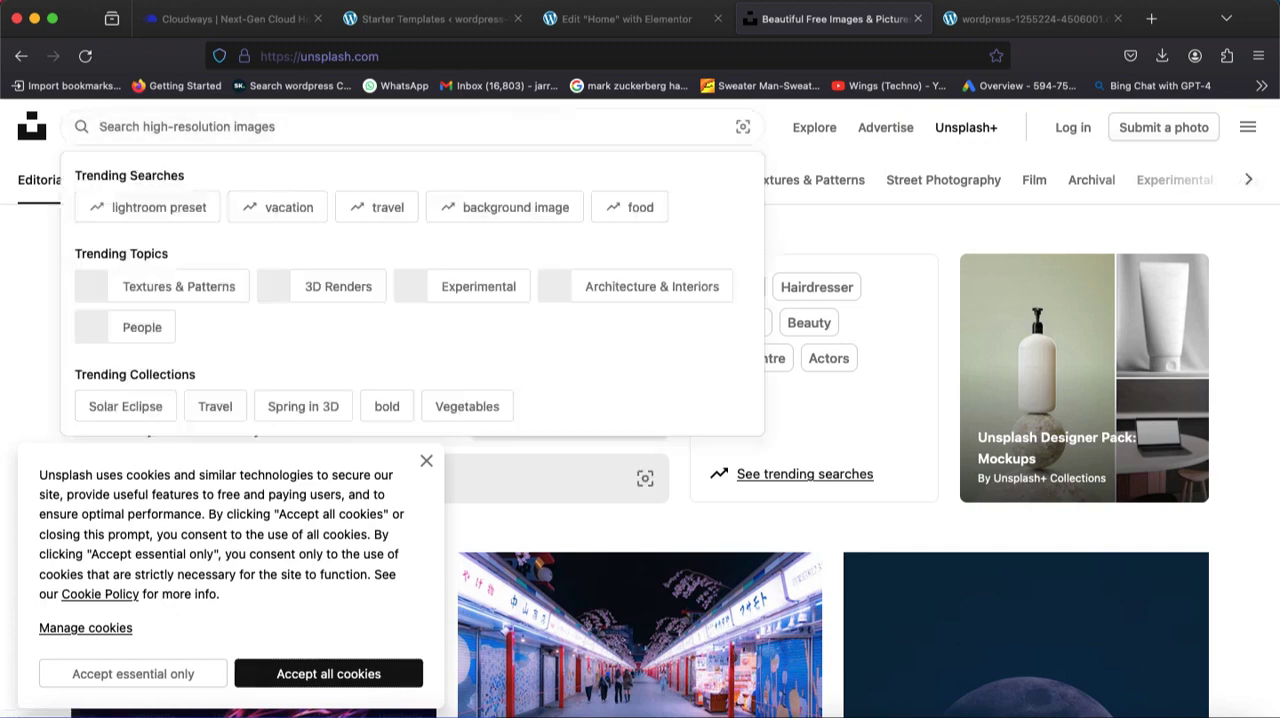
pyautogui.write('online store')
pyautogui.press('Return')
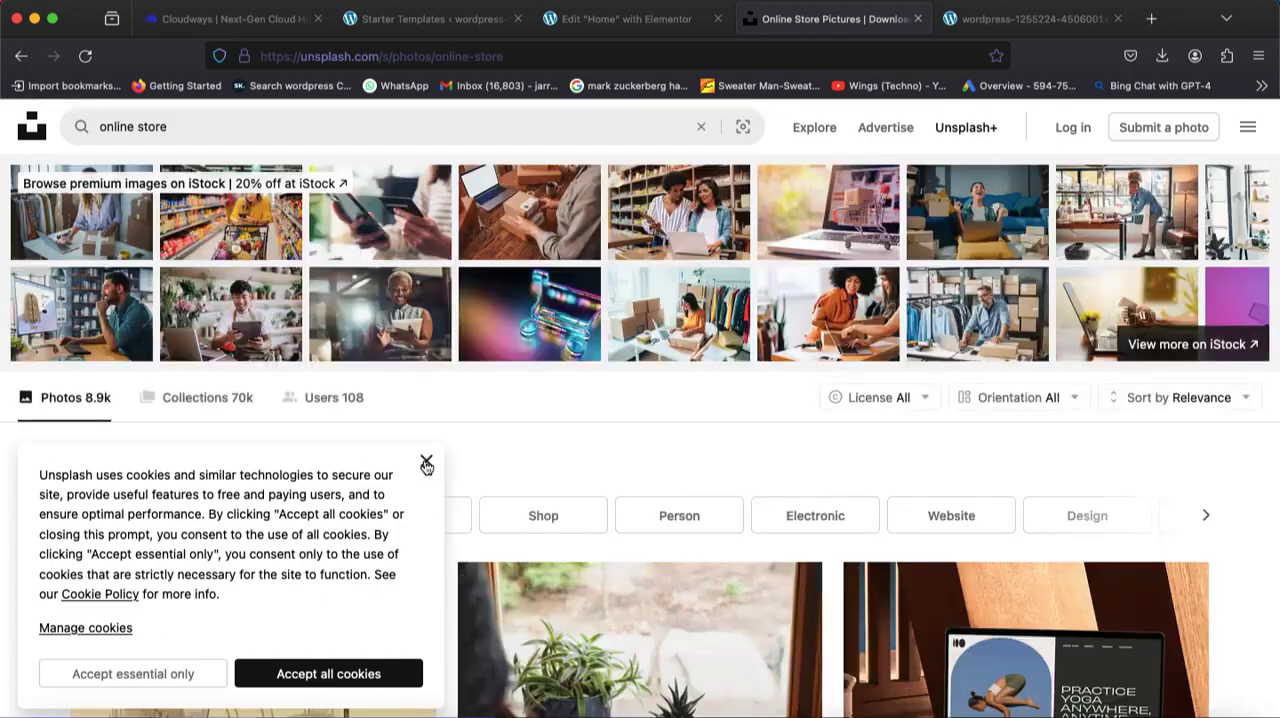
pyautogui.click(426, 463)
pyautogui.scroll(-20, 502, 426)
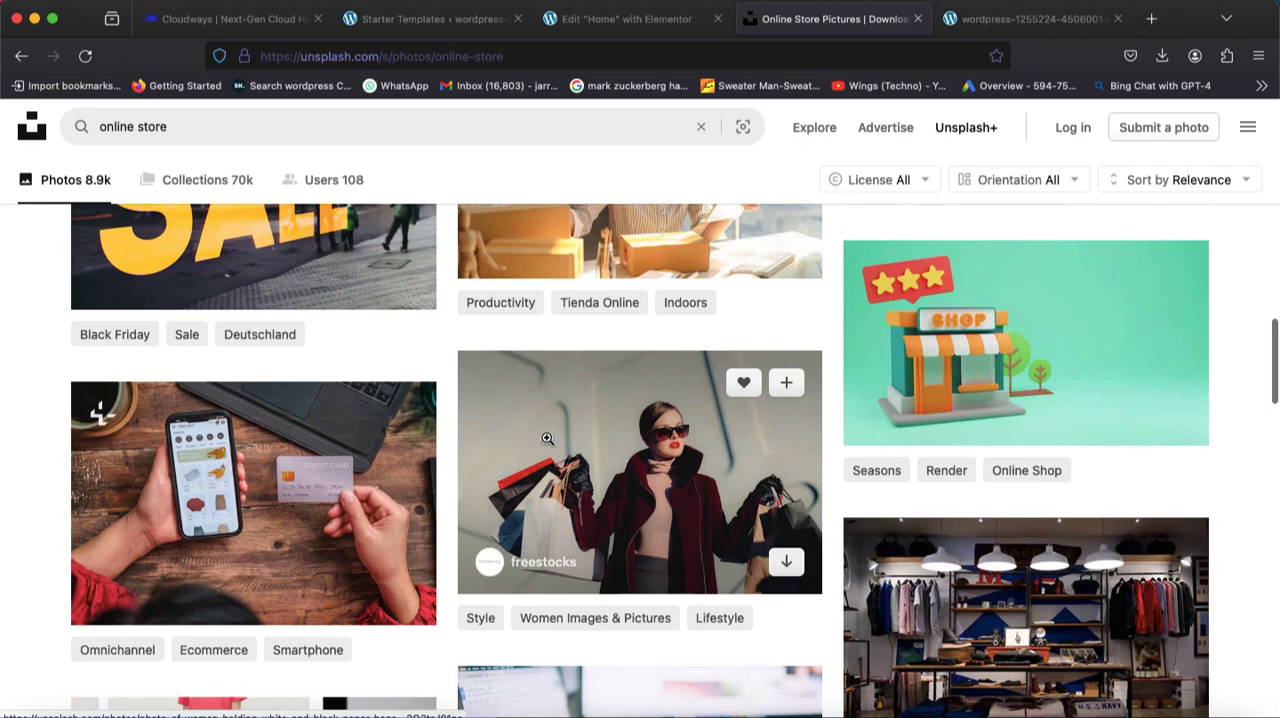
pyautogui.scroll(-5, 661, 505)
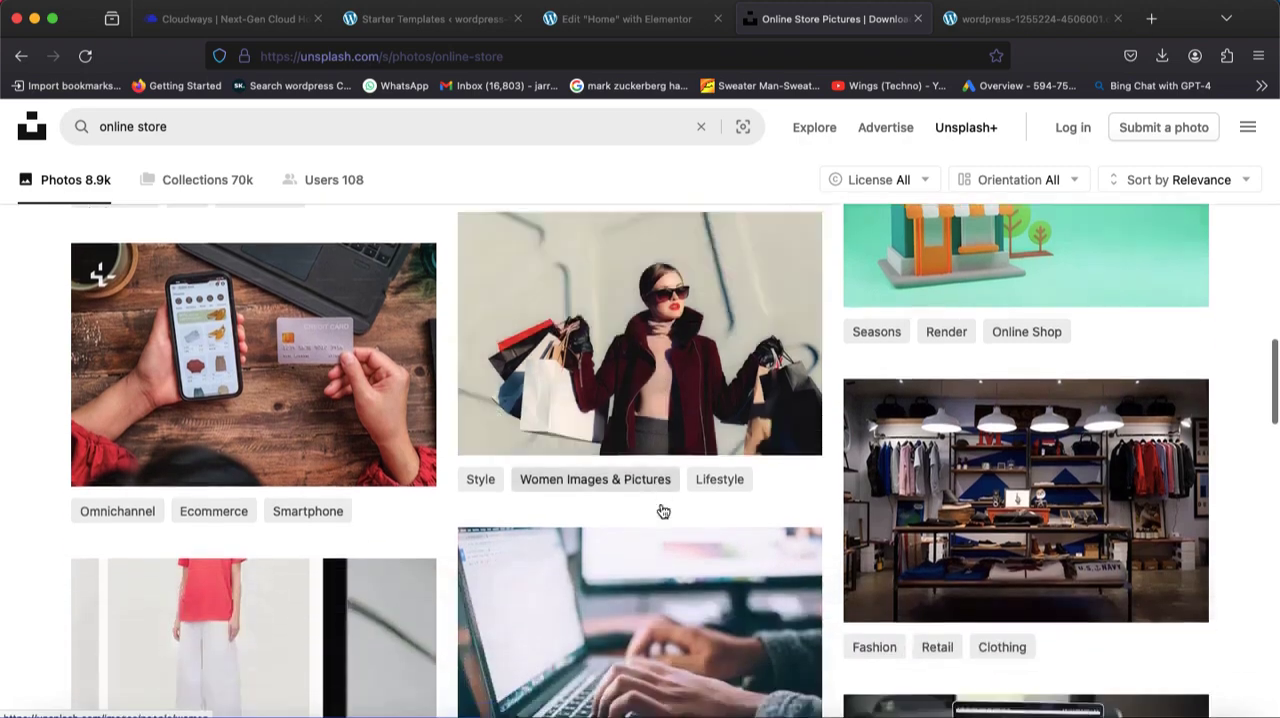
pyautogui.scroll(-8, 661, 505)
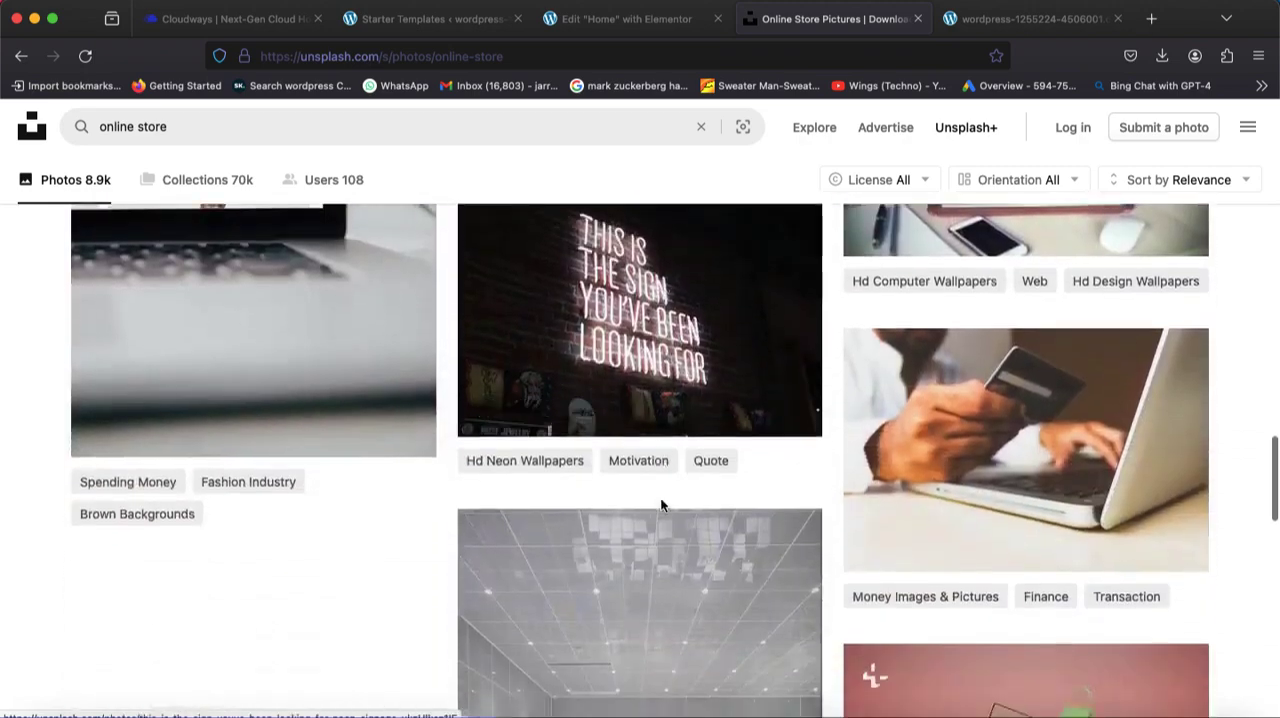
pyautogui.scroll(-13, 661, 497)
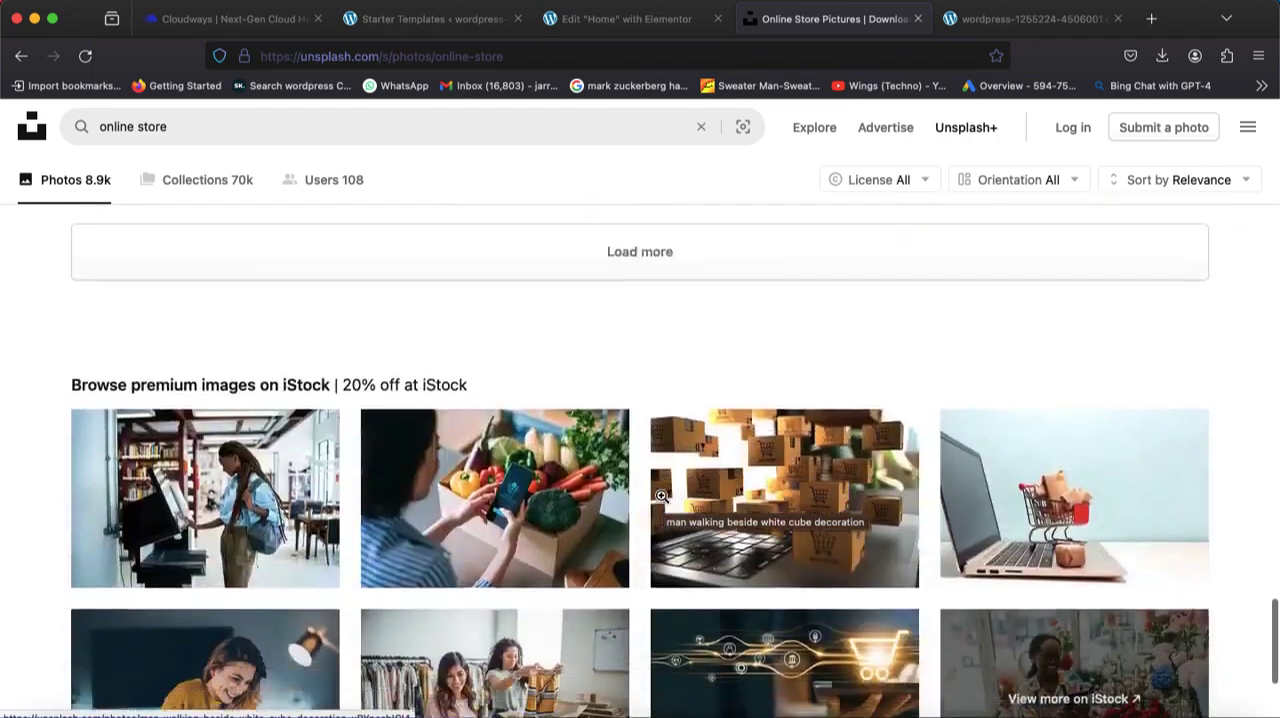
pyautogui.scroll(20, 662, 502)
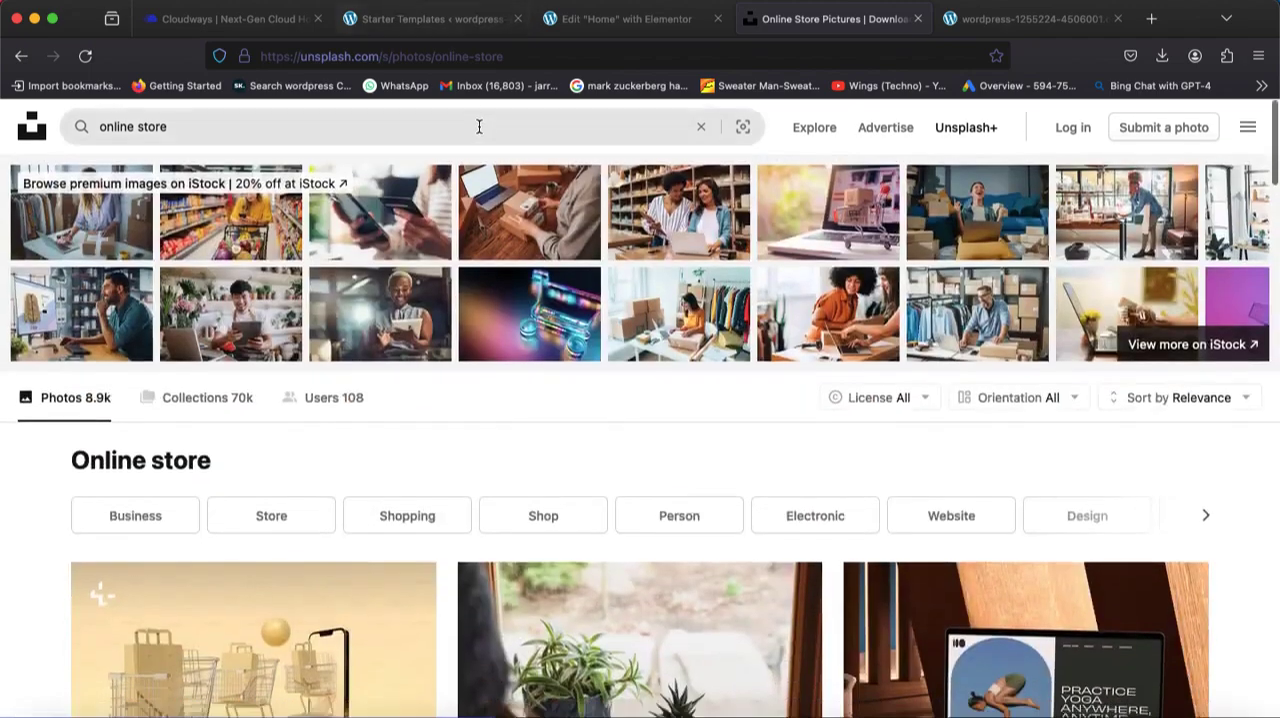
# Search Unsplash for "clothing store" and look through the photo results.
pyautogui.click(479, 126)
pyautogui.write('clothing s')
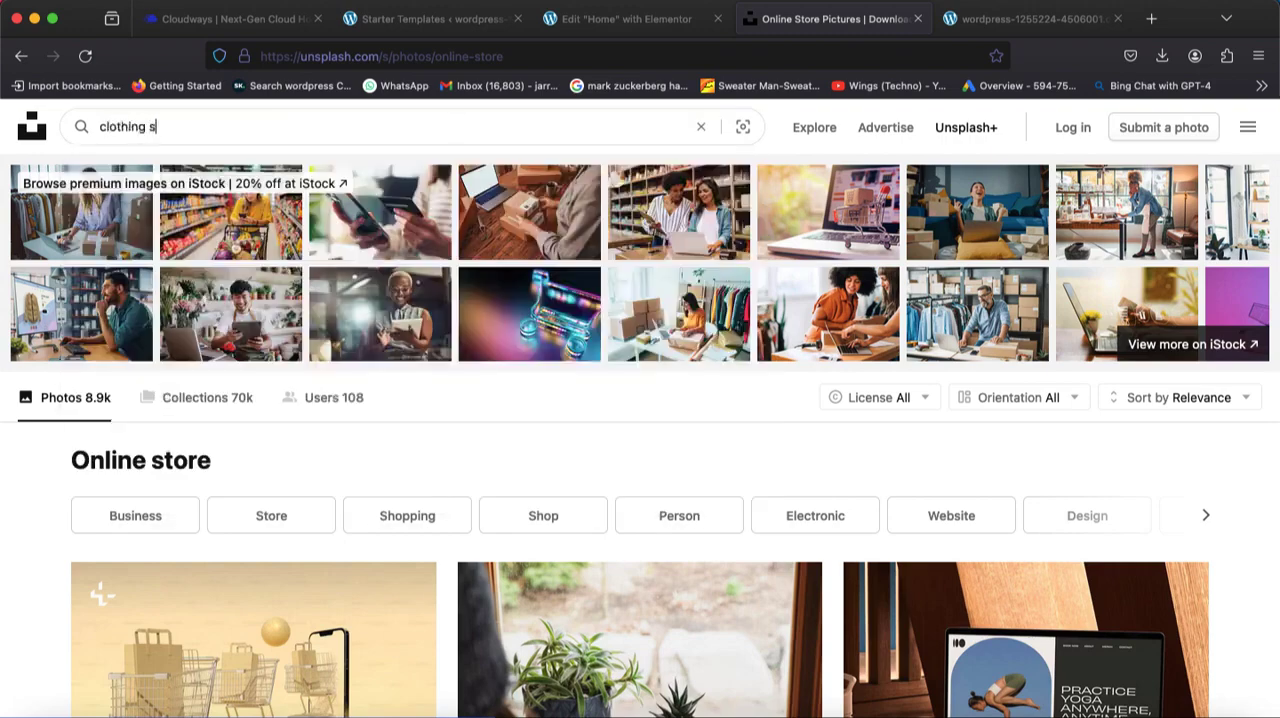
pyautogui.write('tore')
pyautogui.press('Return')
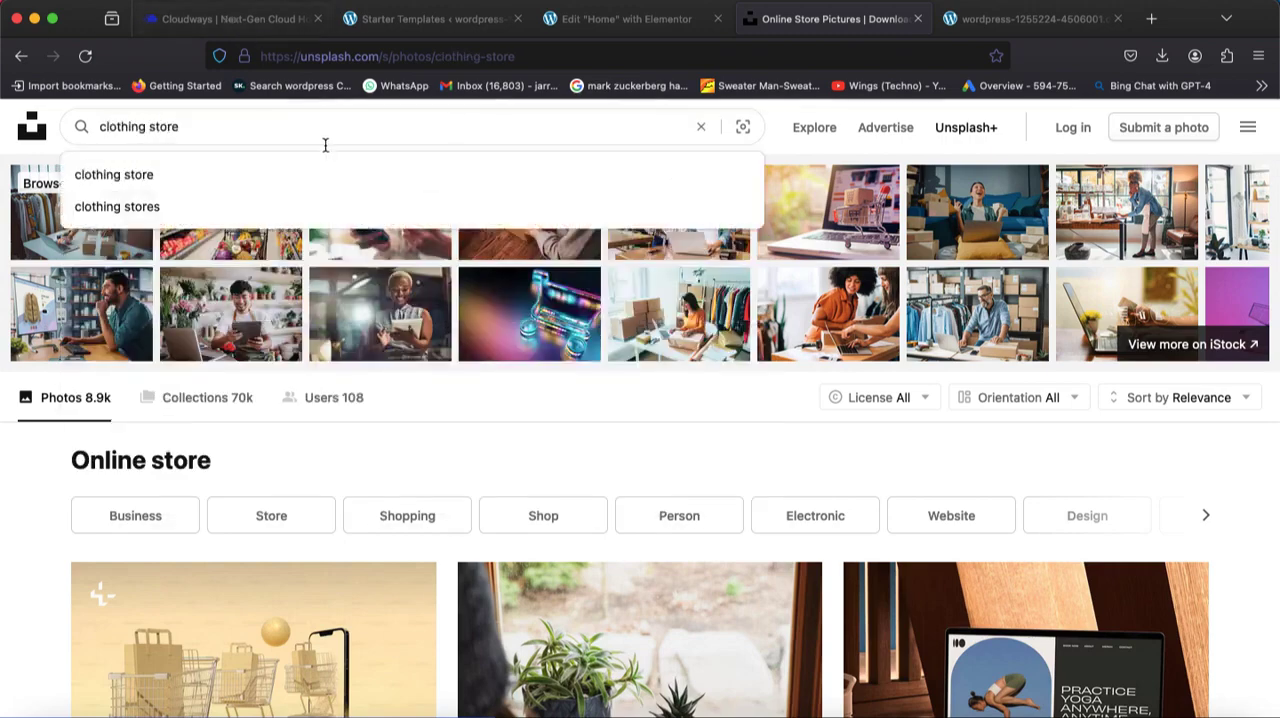
pyautogui.click(253, 184)
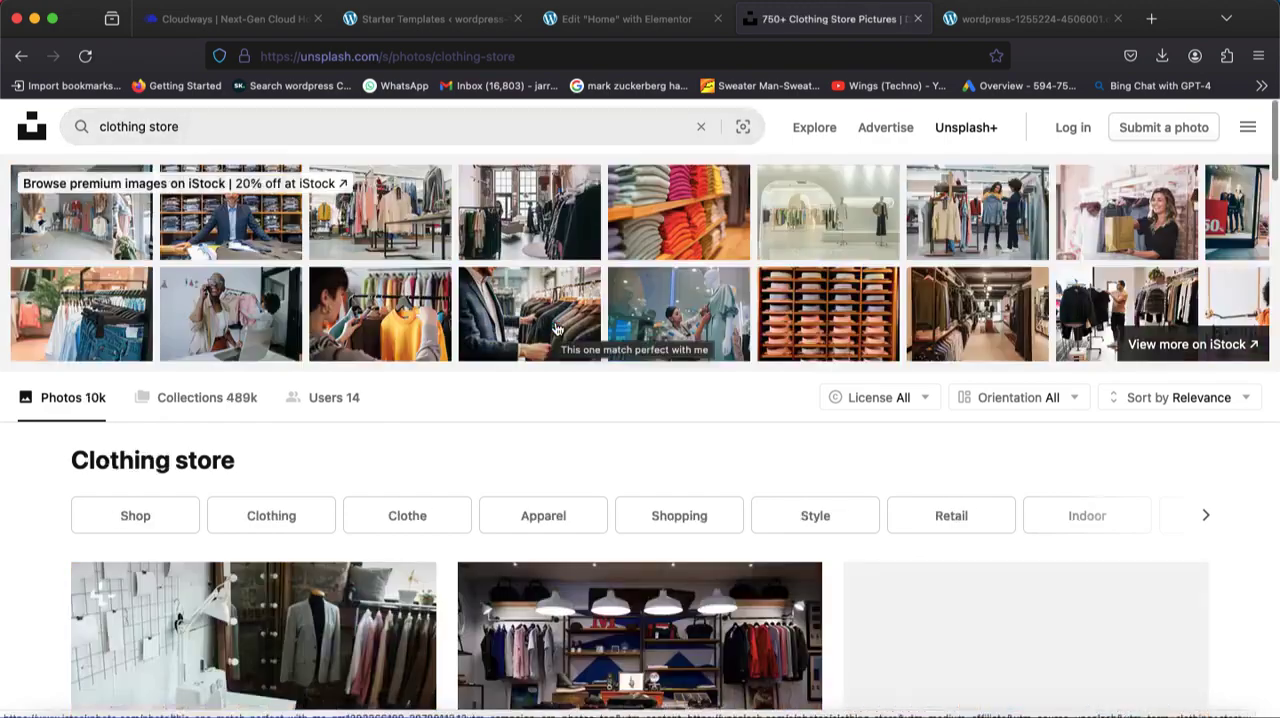
pyautogui.scroll(-15, 637, 492)
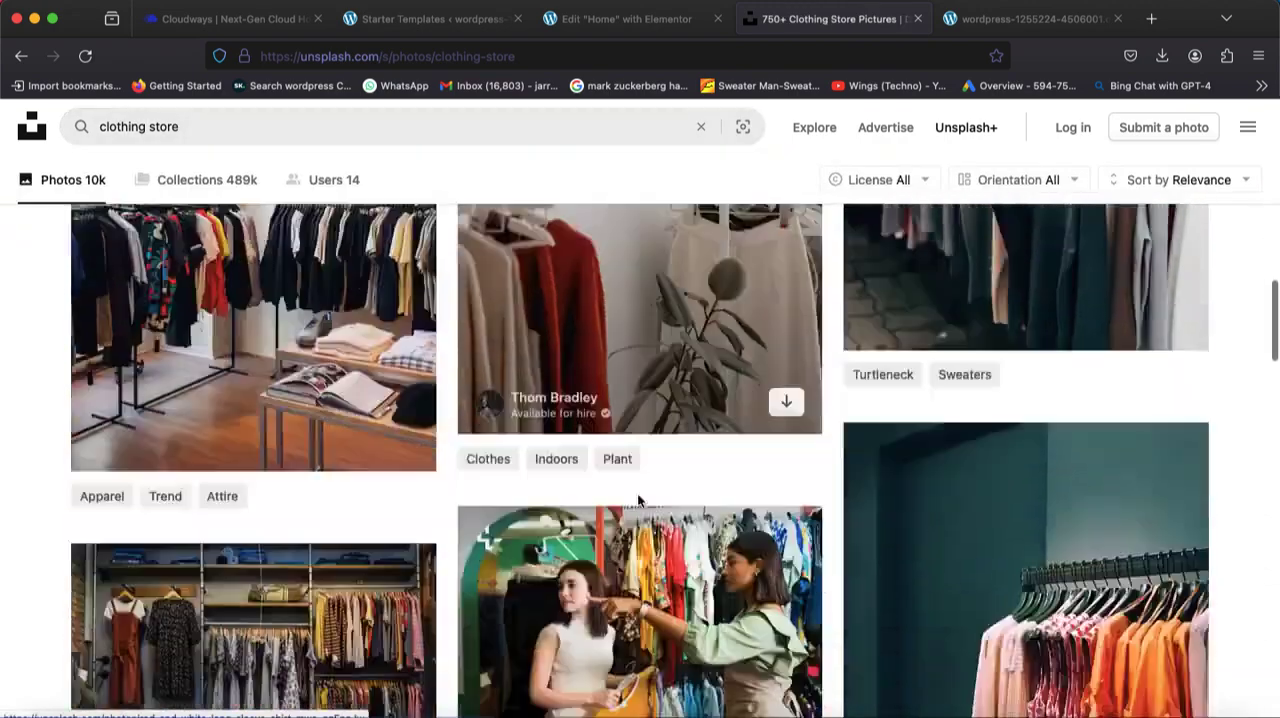
pyautogui.scroll(-10, 639, 496)
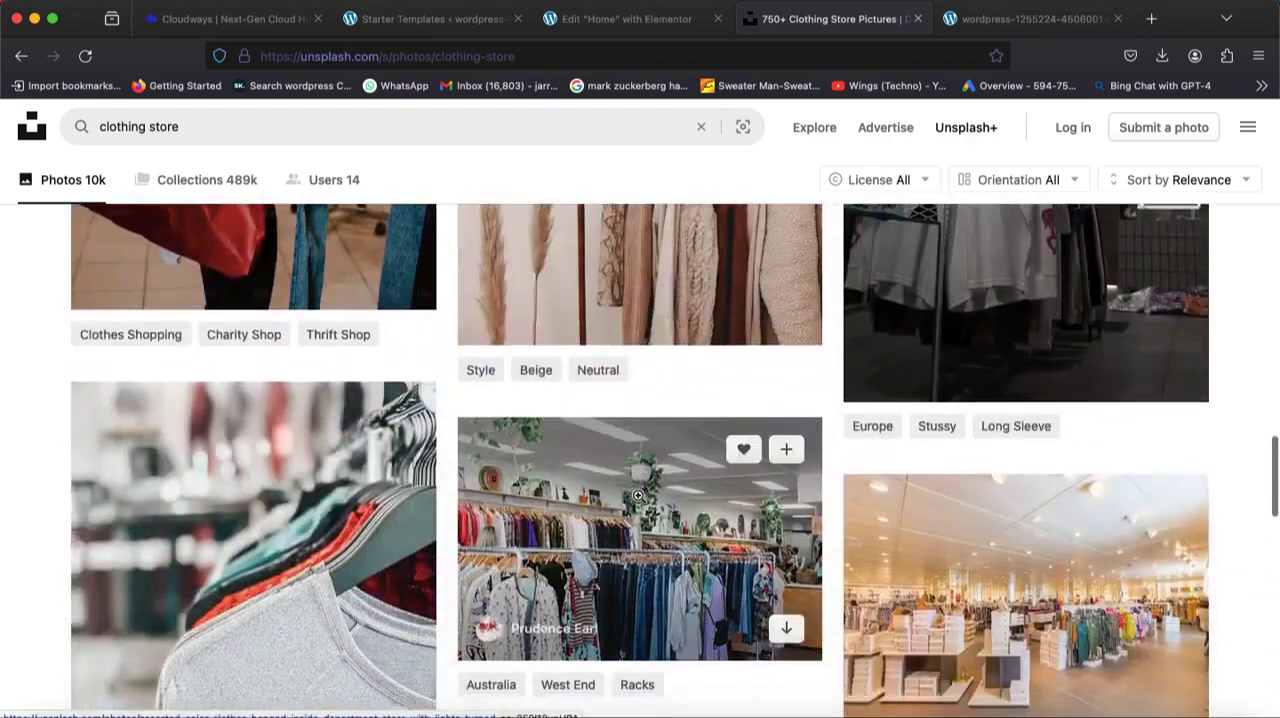
pyautogui.scroll(20, 638, 494)
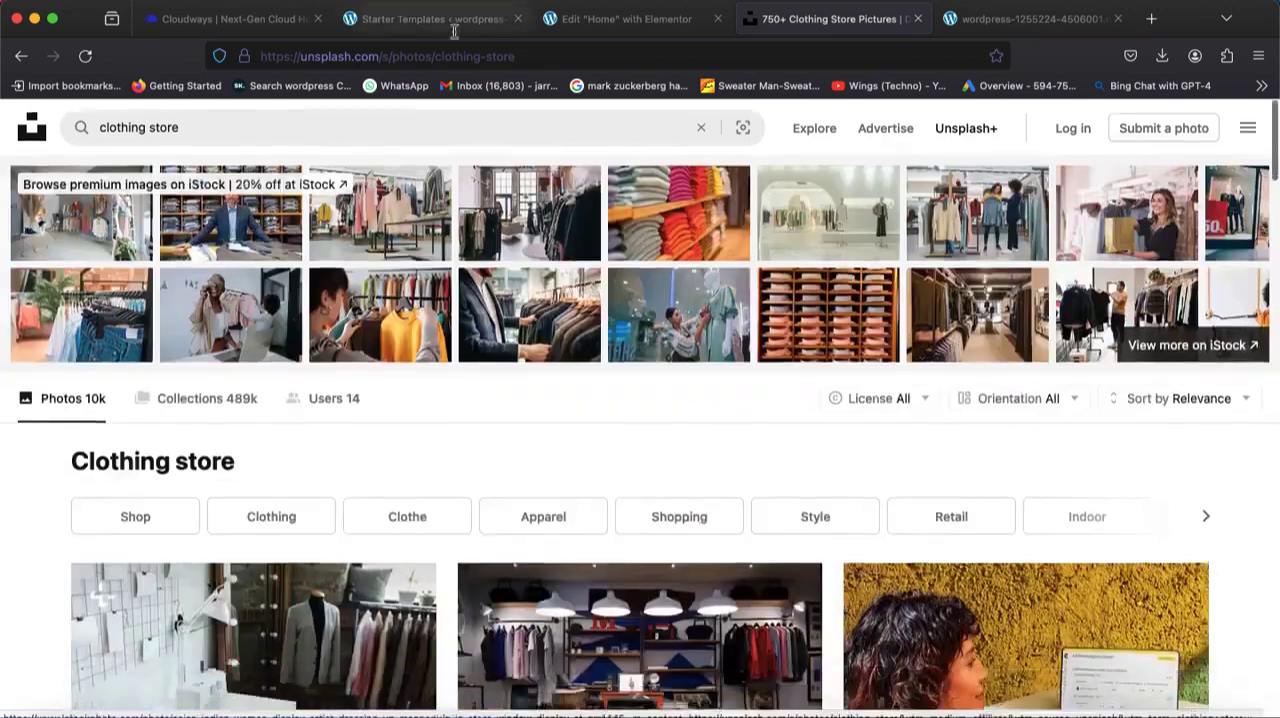
# Search Unsplash for "skateshop" and look through the photos for a suitable hero background.
pyautogui.click(466, 126)
pyautogui.write('ska')
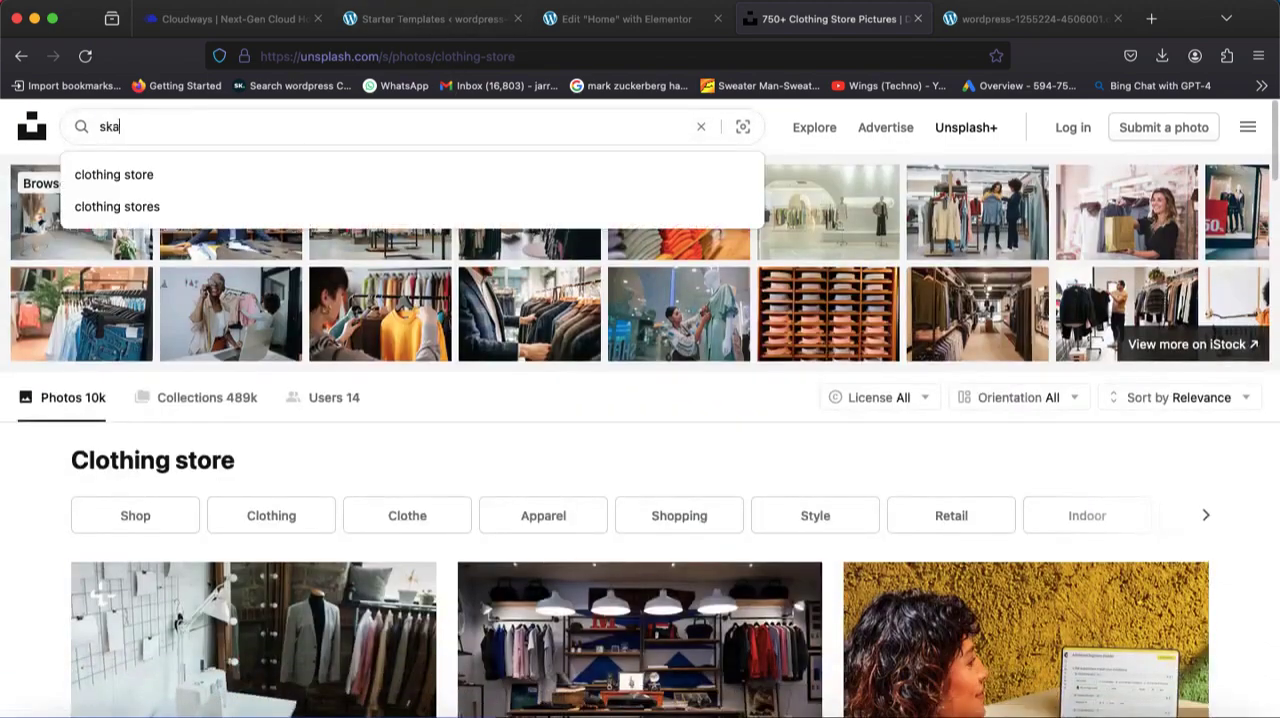
pyautogui.write('teshop')
pyautogui.press('Return')
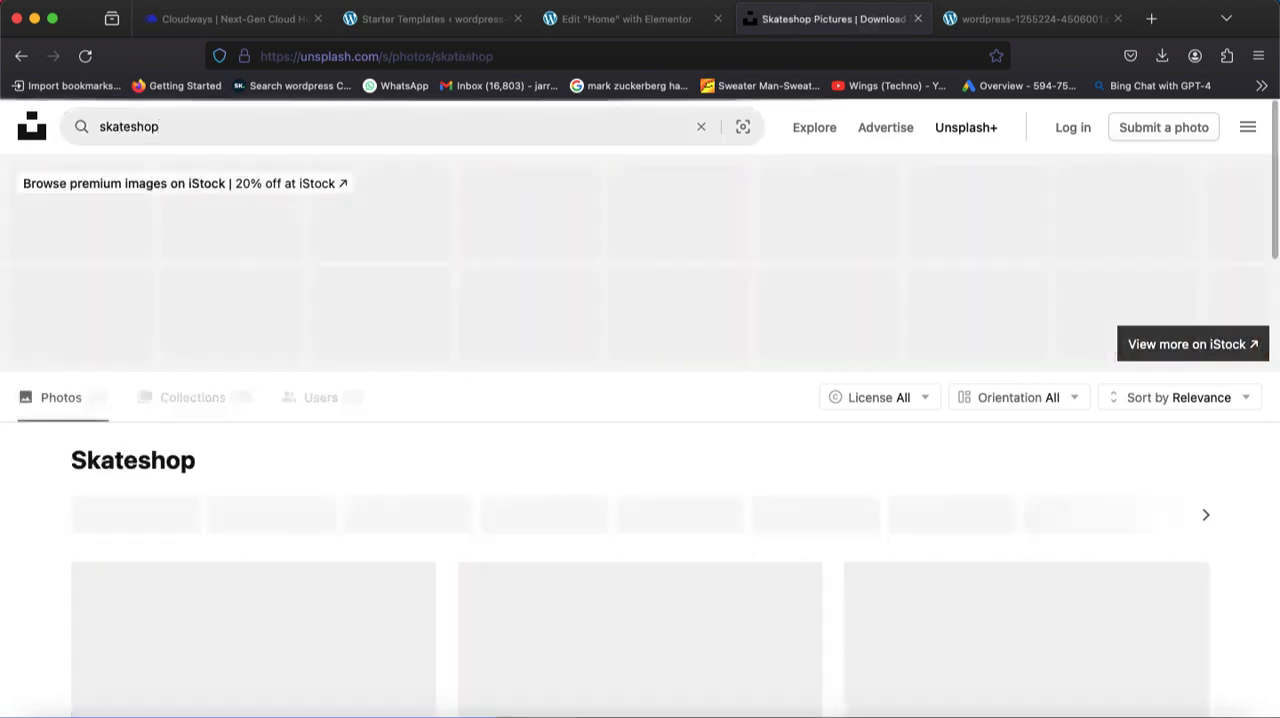
pyautogui.scroll(-5, 604, 329)
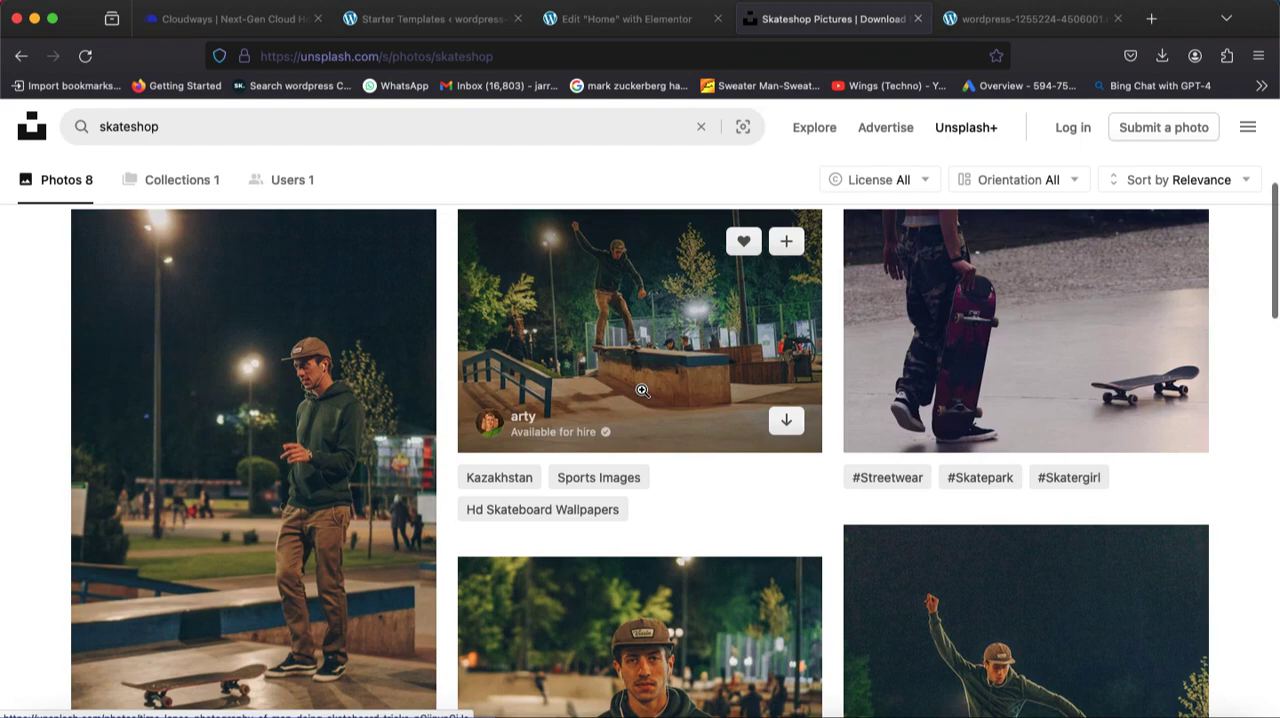
pyautogui.scroll(-10, 642, 390)
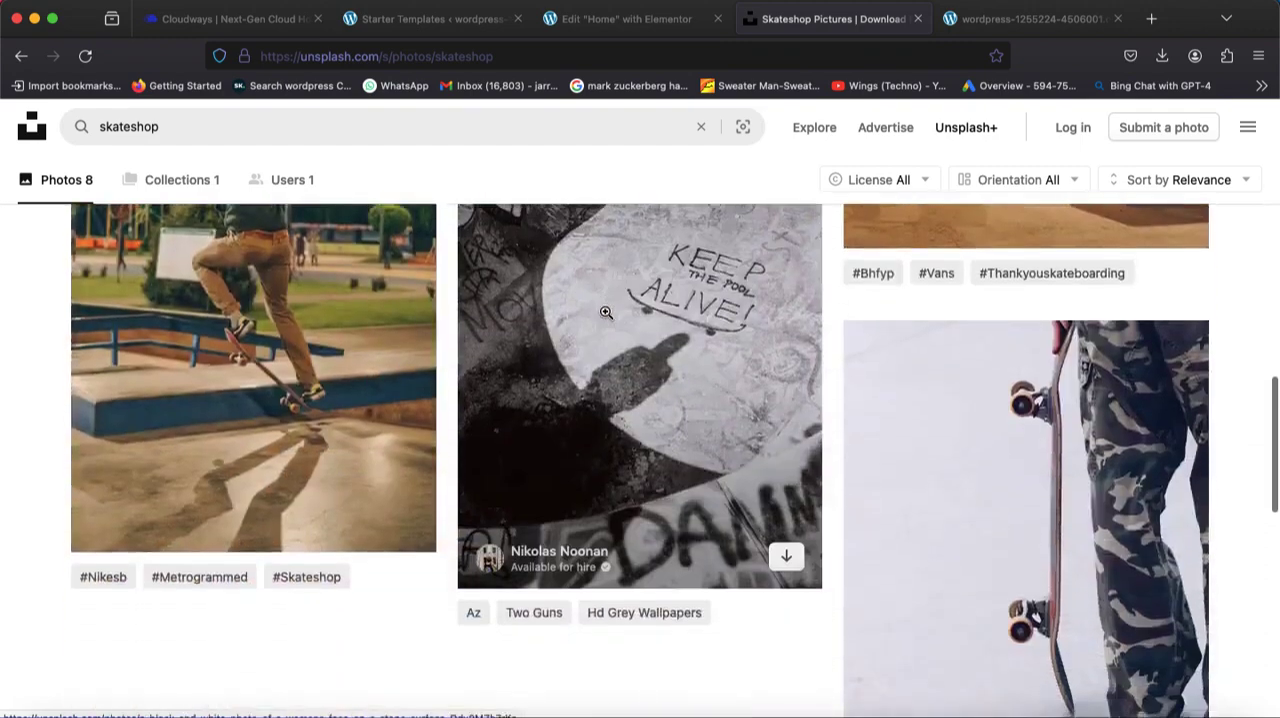
pyautogui.scroll(-10, 605, 313)
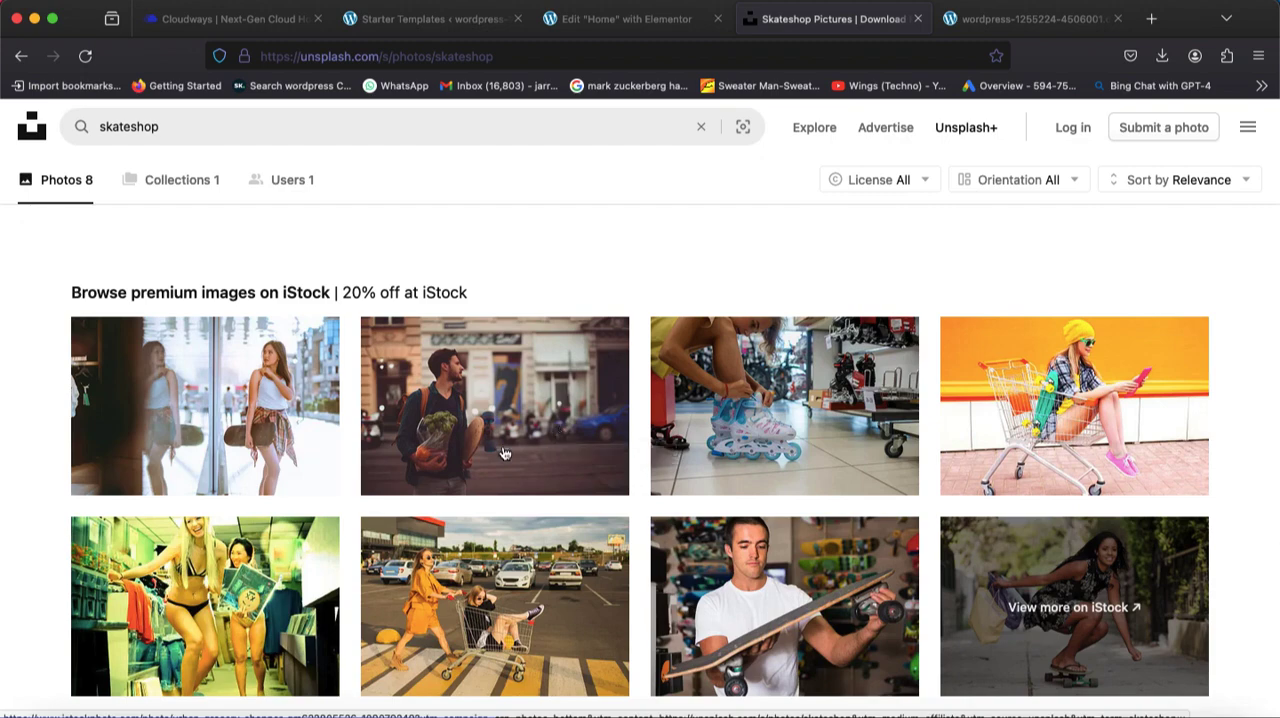
pyautogui.scroll(-2, 482, 457)
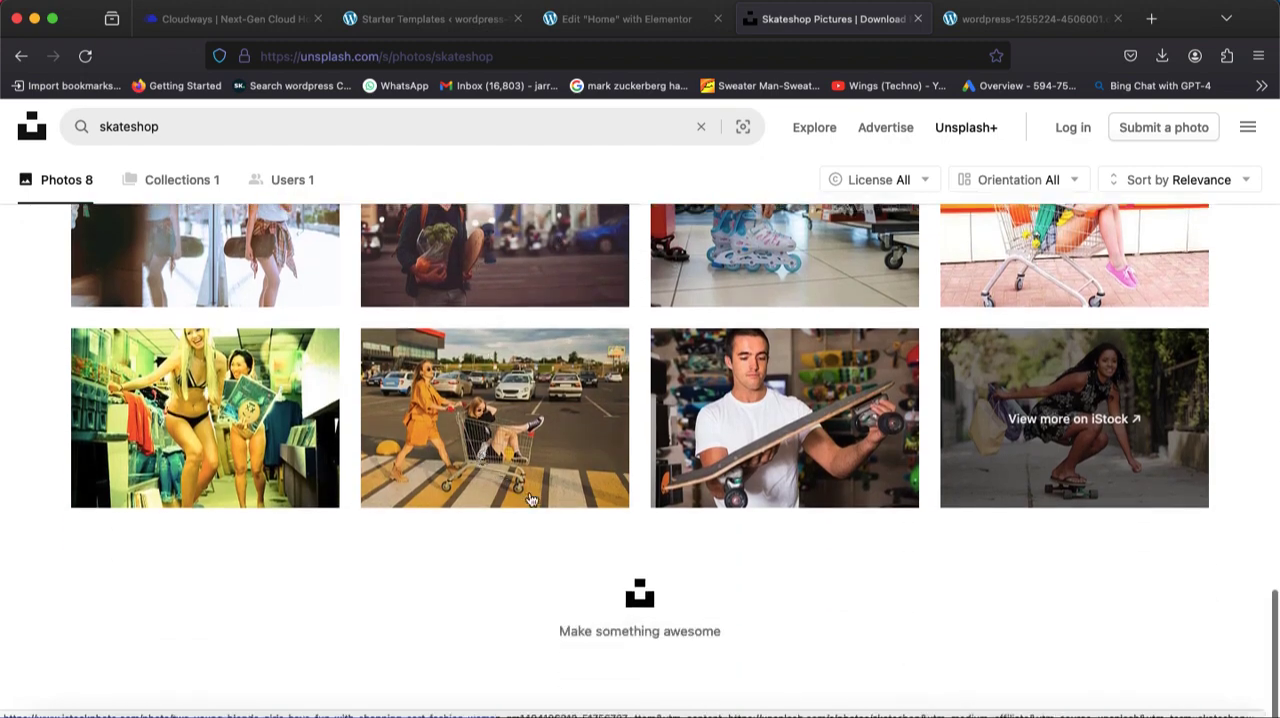
pyautogui.scroll(10, 529, 492)
pyautogui.scroll(5, 529, 492)
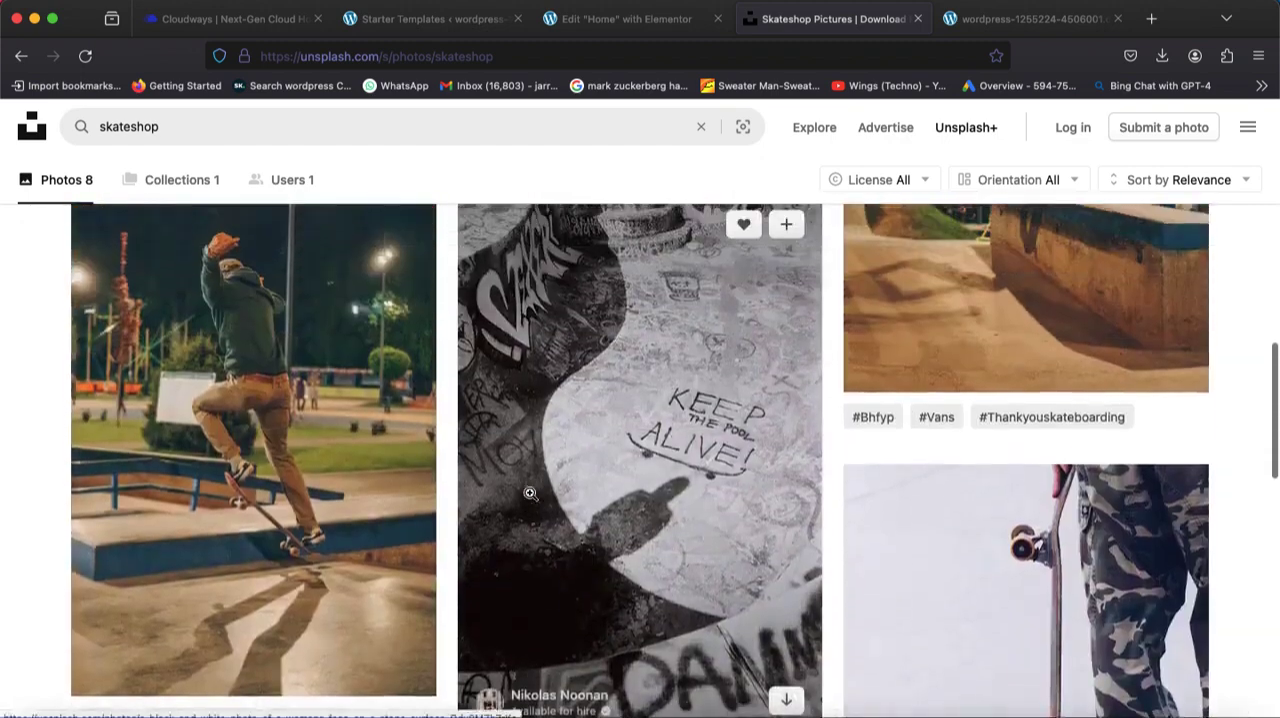
pyautogui.scroll(2, 530, 493)
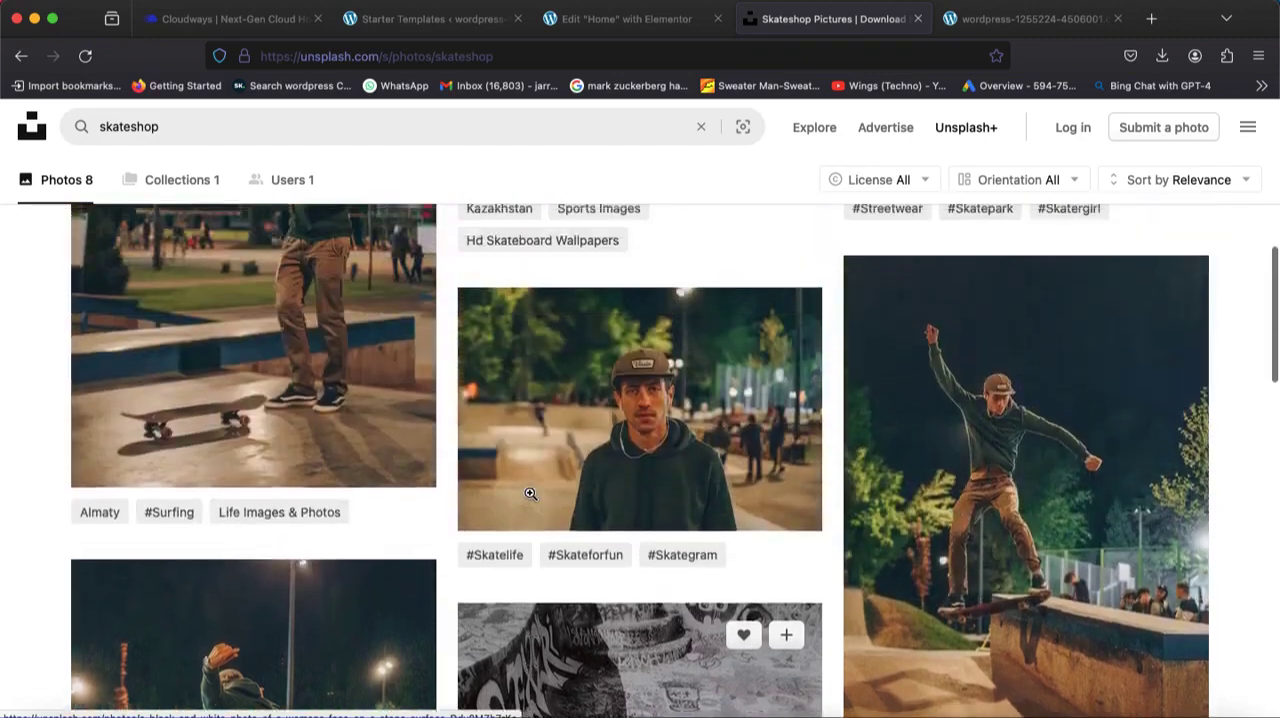
pyautogui.scroll(5, 404, 460)
pyautogui.scroll(3, 404, 460)
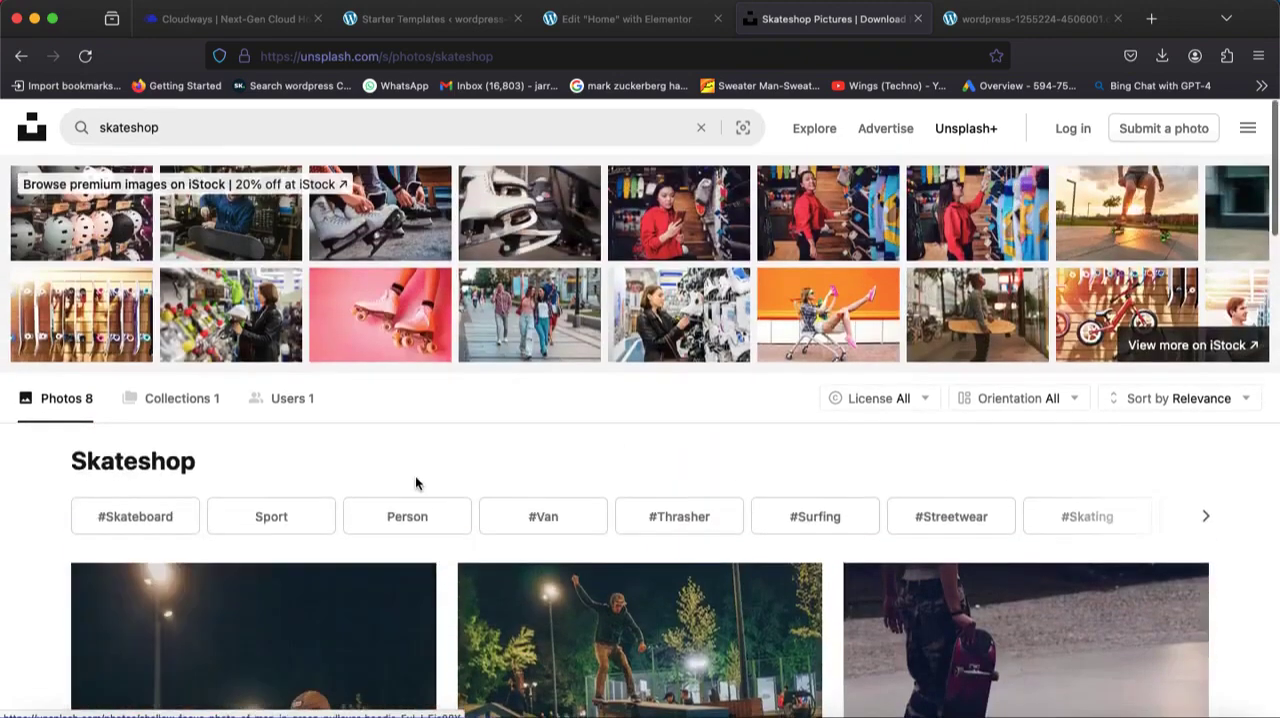
# Open the night photo of a skateboarder riding a skatepark ledge and download it for free.
pyautogui.scroll(-5, 414, 480)
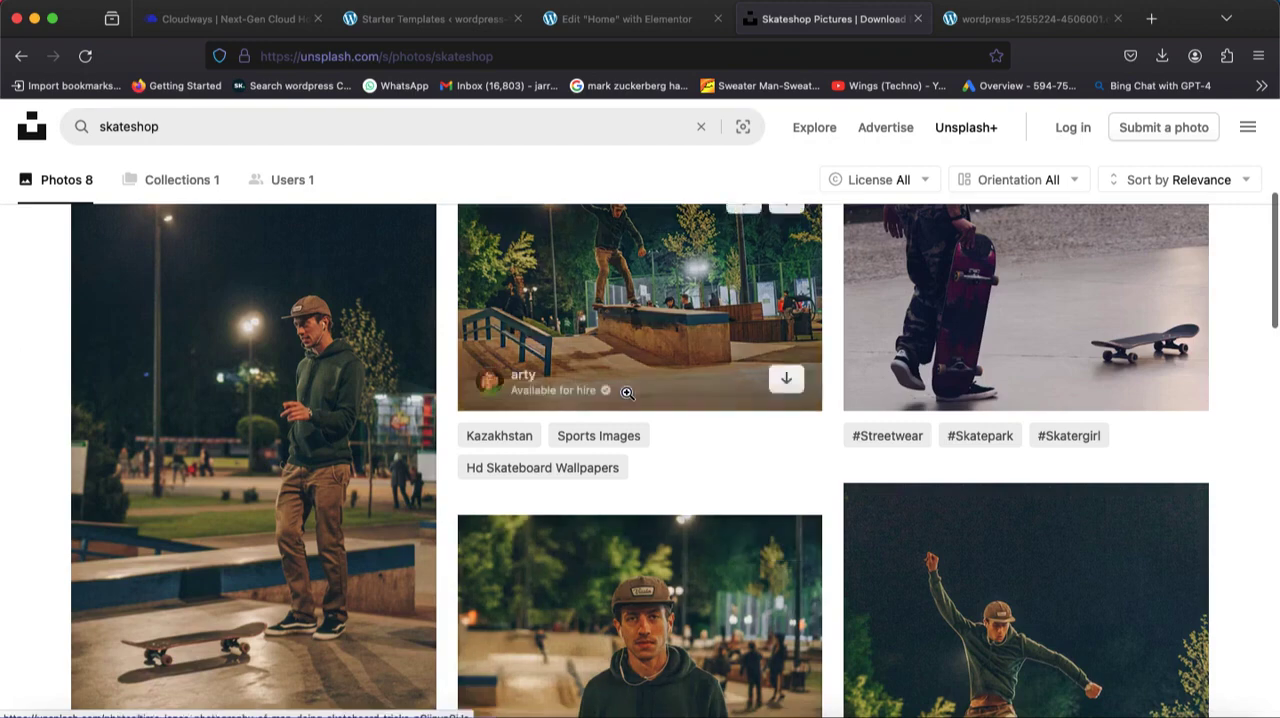
pyautogui.click(622, 376)
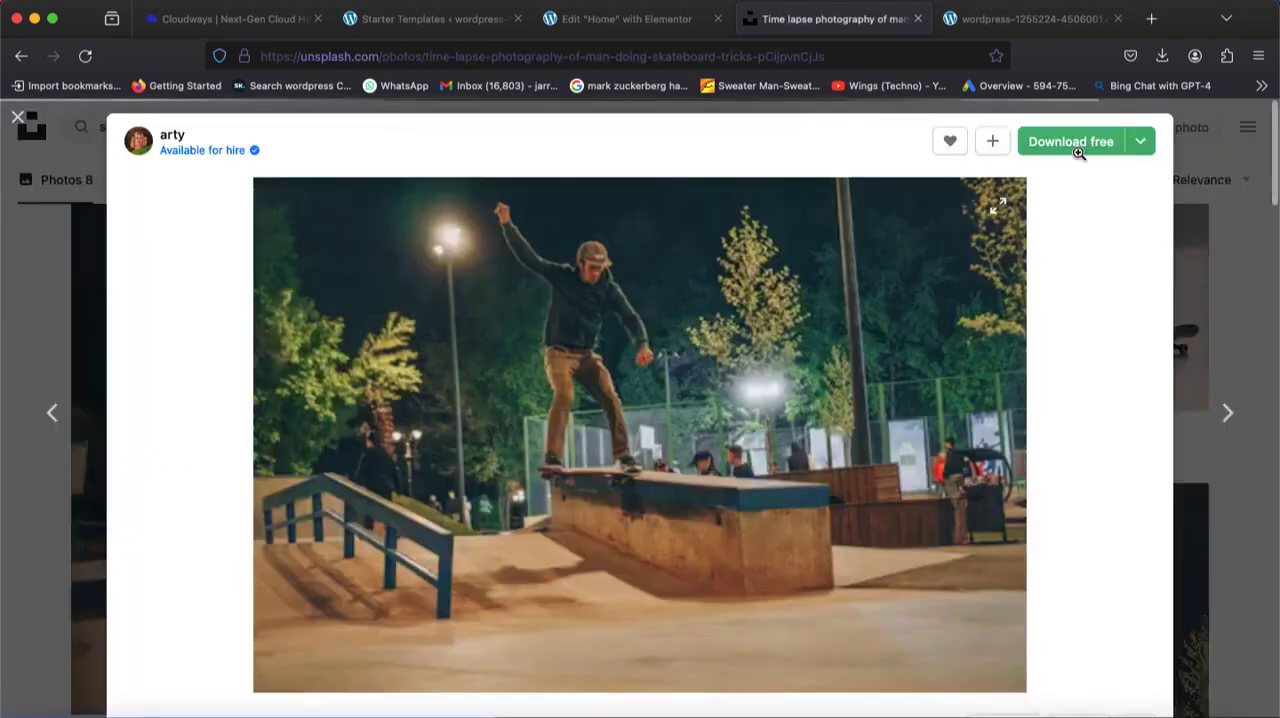
pyautogui.click(1071, 143)
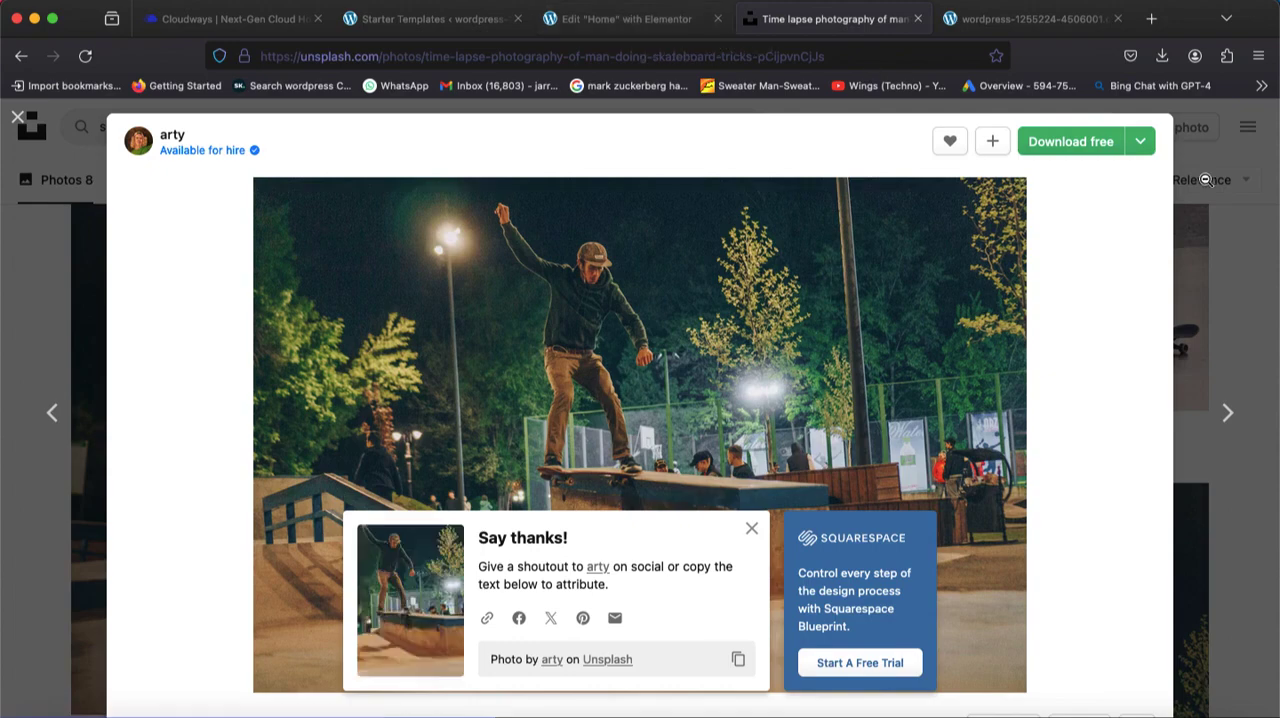
pyautogui.click(1071, 141)
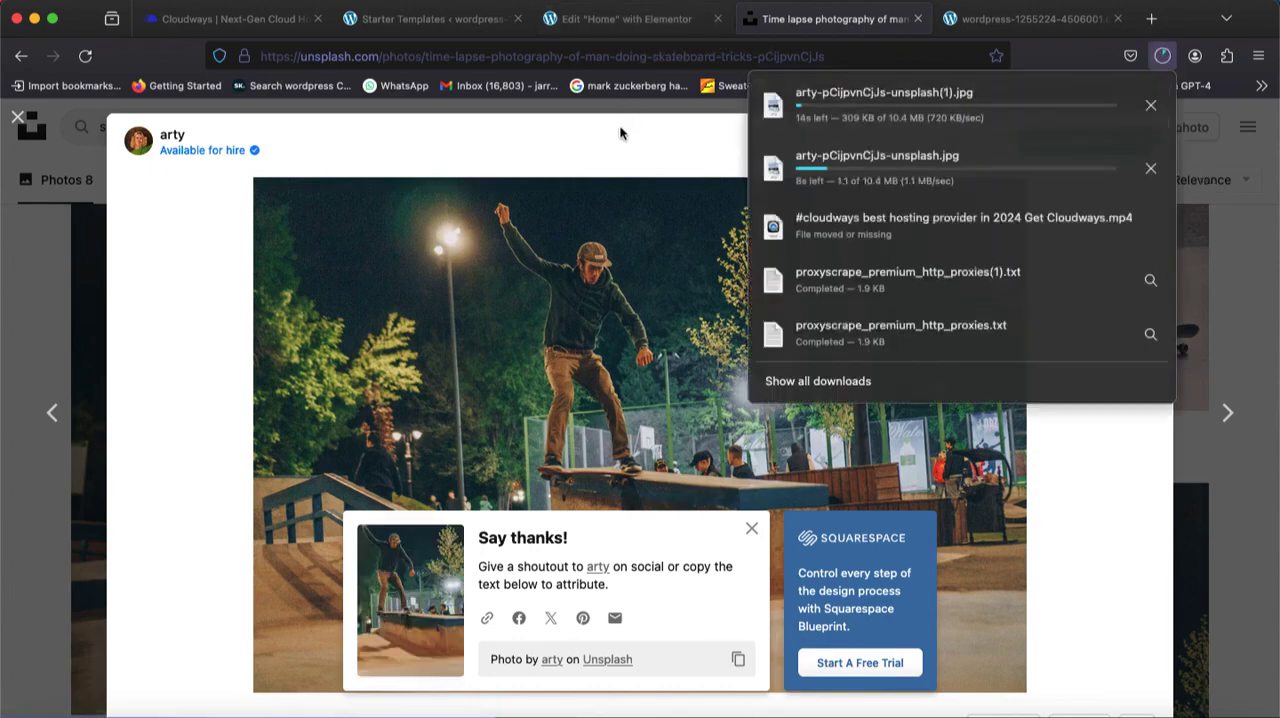
pyautogui.click(621, 153)
# Switch to the Elementor editor, upload arty-pCijpvnCjJs-unsplash(1).jpg as the hero container's background image, and update the page.
pyautogui.click(614, 19)
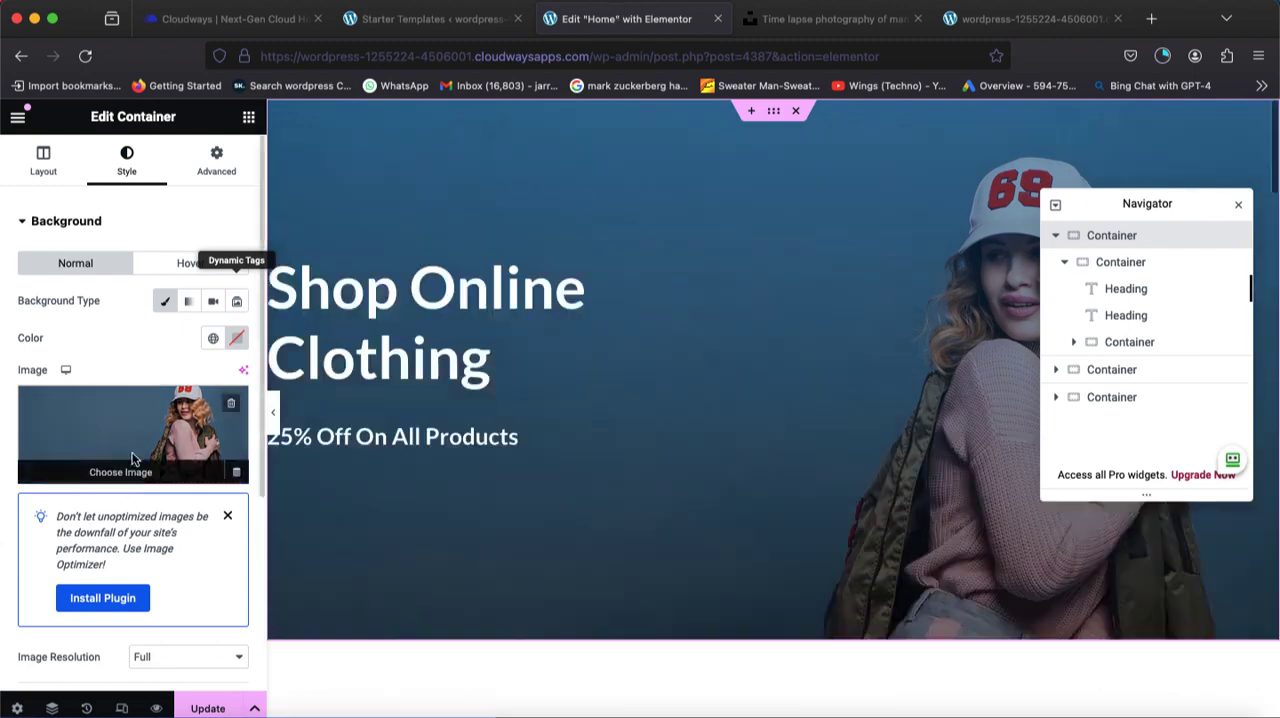
pyautogui.click(133, 459)
pyautogui.click(240, 198)
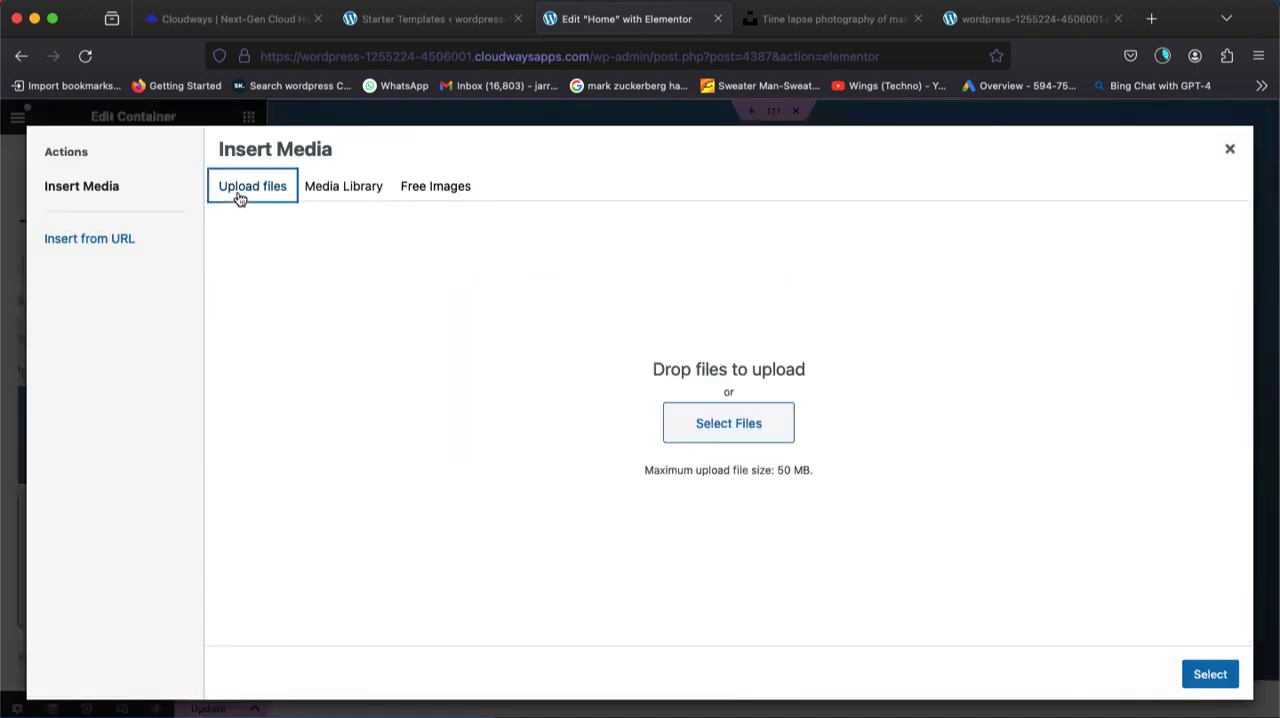
pyautogui.click(1162, 55)
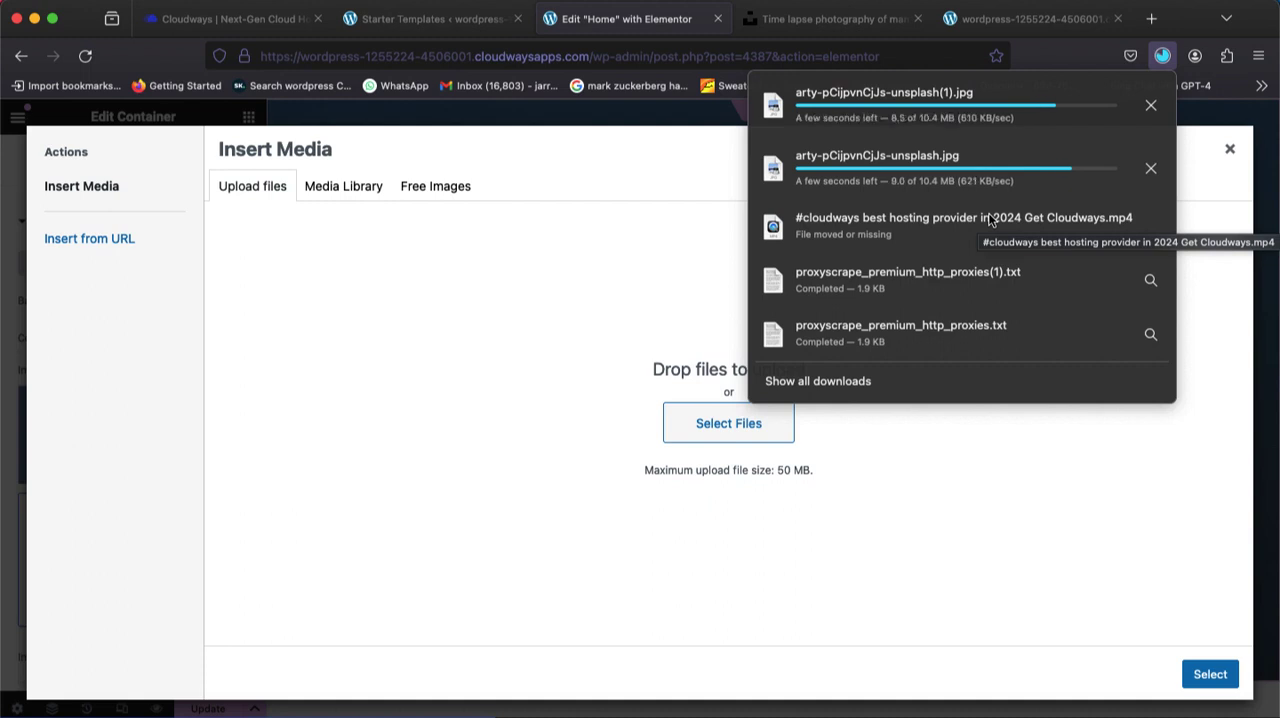
pyautogui.moveTo(884, 92); pyautogui.dragTo(486, 338)
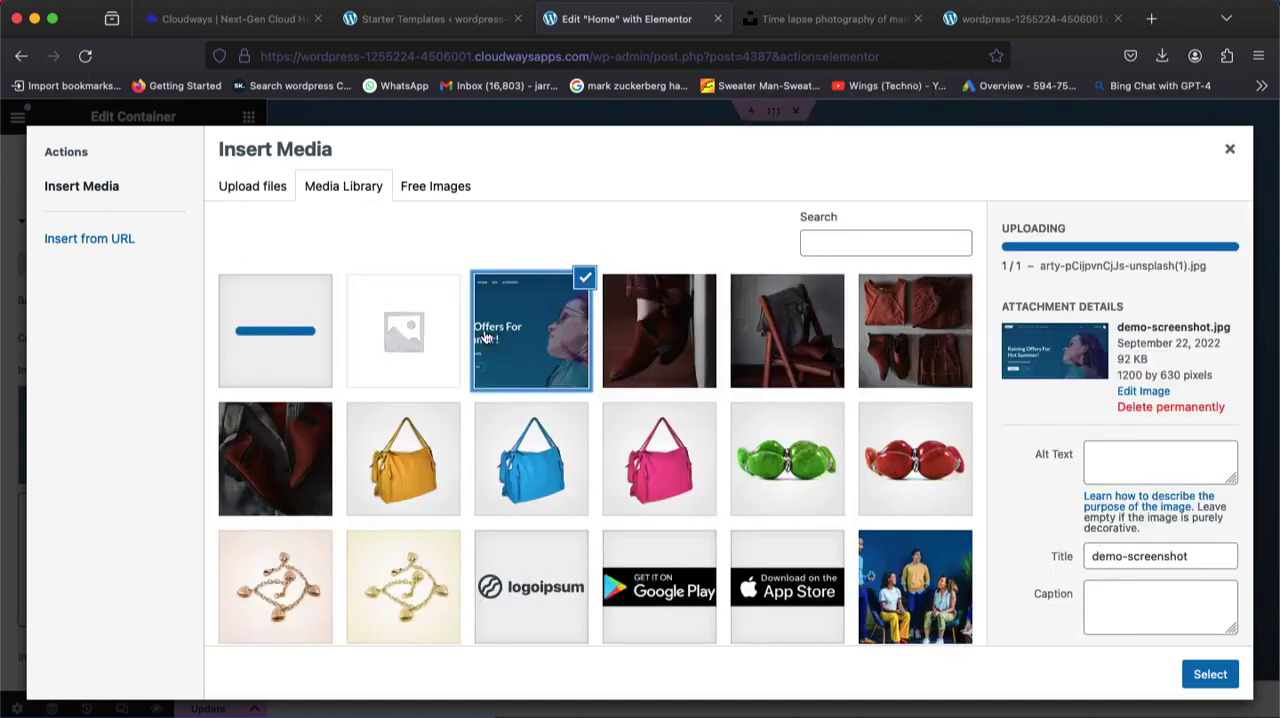
pyautogui.click(299, 331)
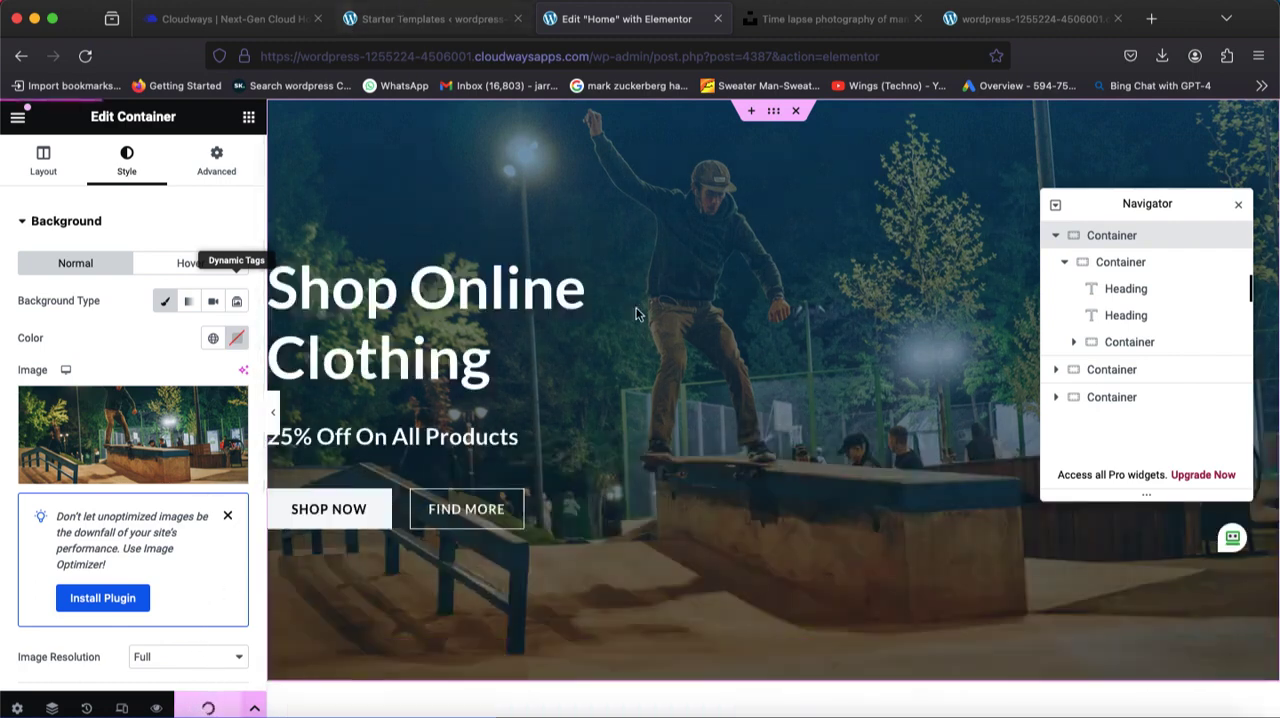
# Close the Navigator and preview the homepage, checking the hero section and the promo banners below it.
pyautogui.click(1237, 207)
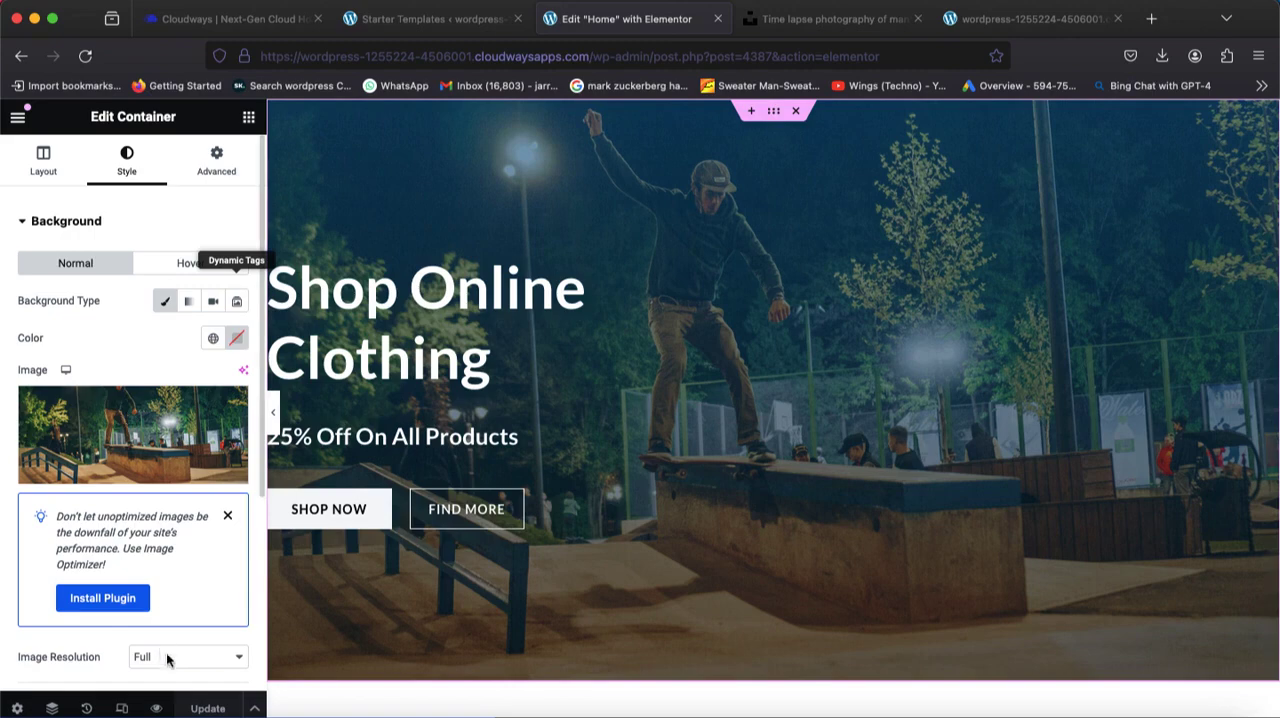
pyautogui.click(156, 708)
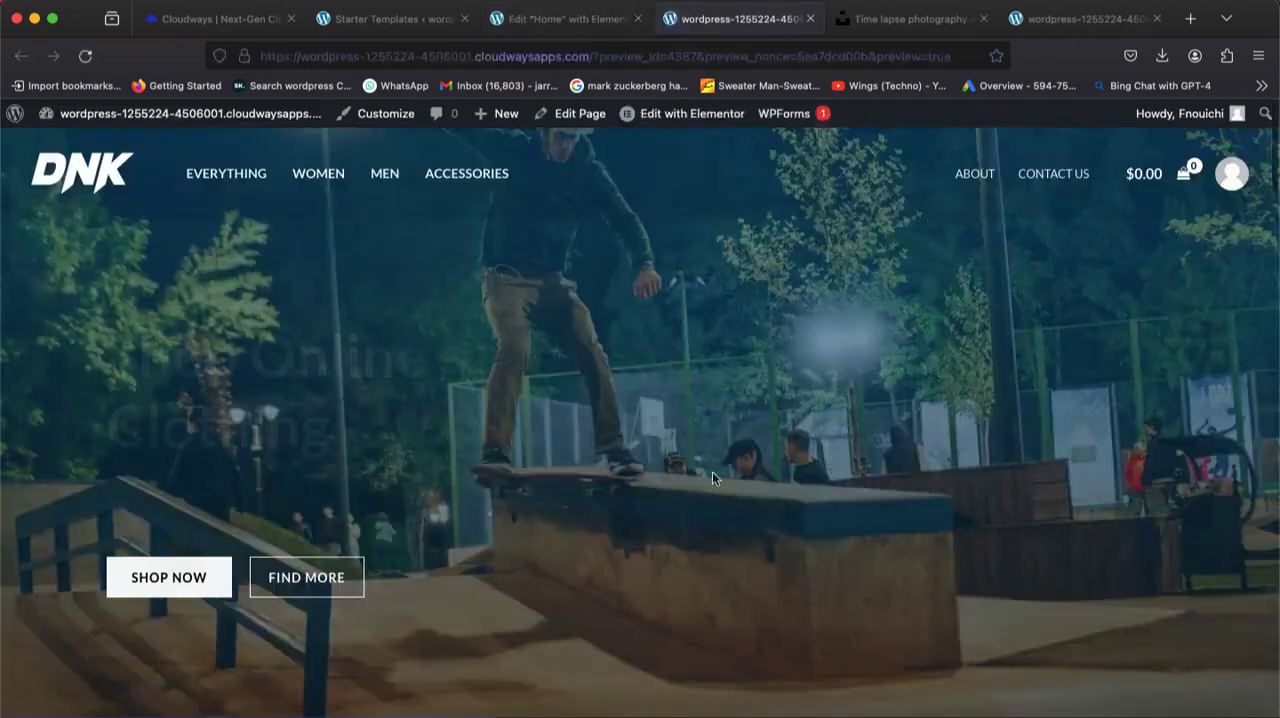
pyautogui.scroll(-10, 732, 476)
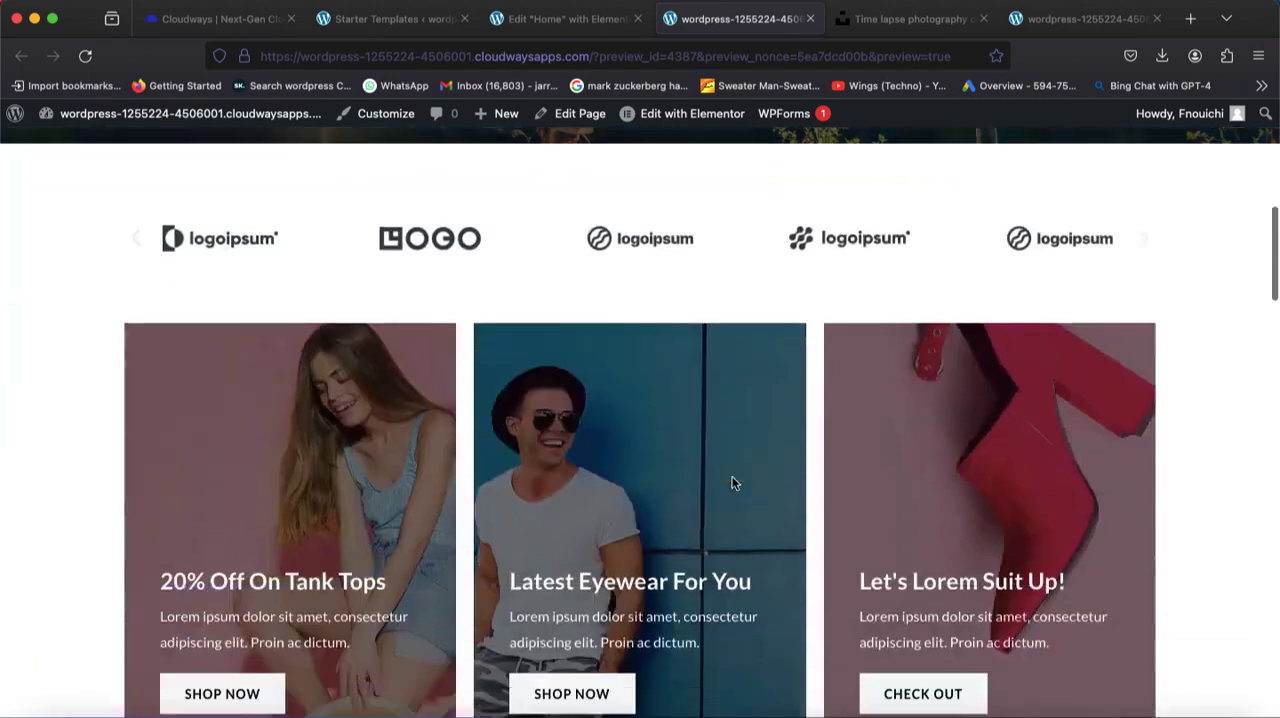
pyautogui.scroll(10, 732, 476)
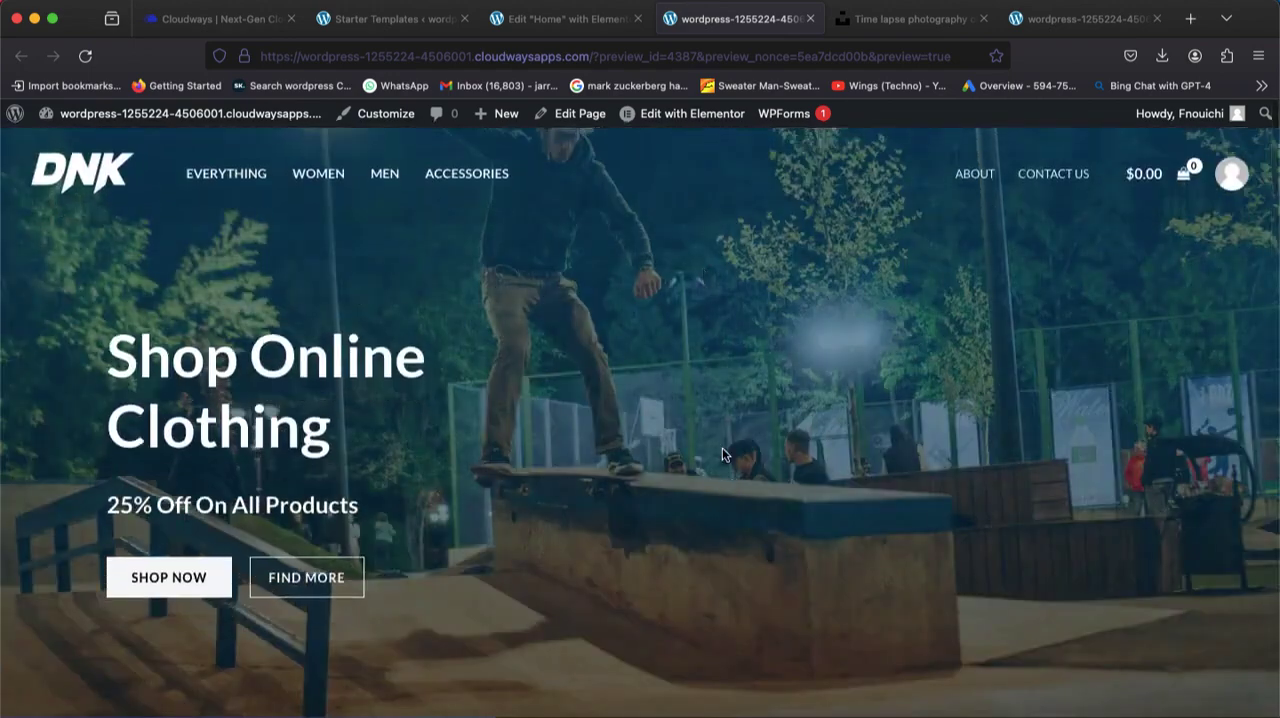
# Leave the Elementor editor of the Home page by loading the site's /wp-admin/ address instead.
pyautogui.click(492, 24)
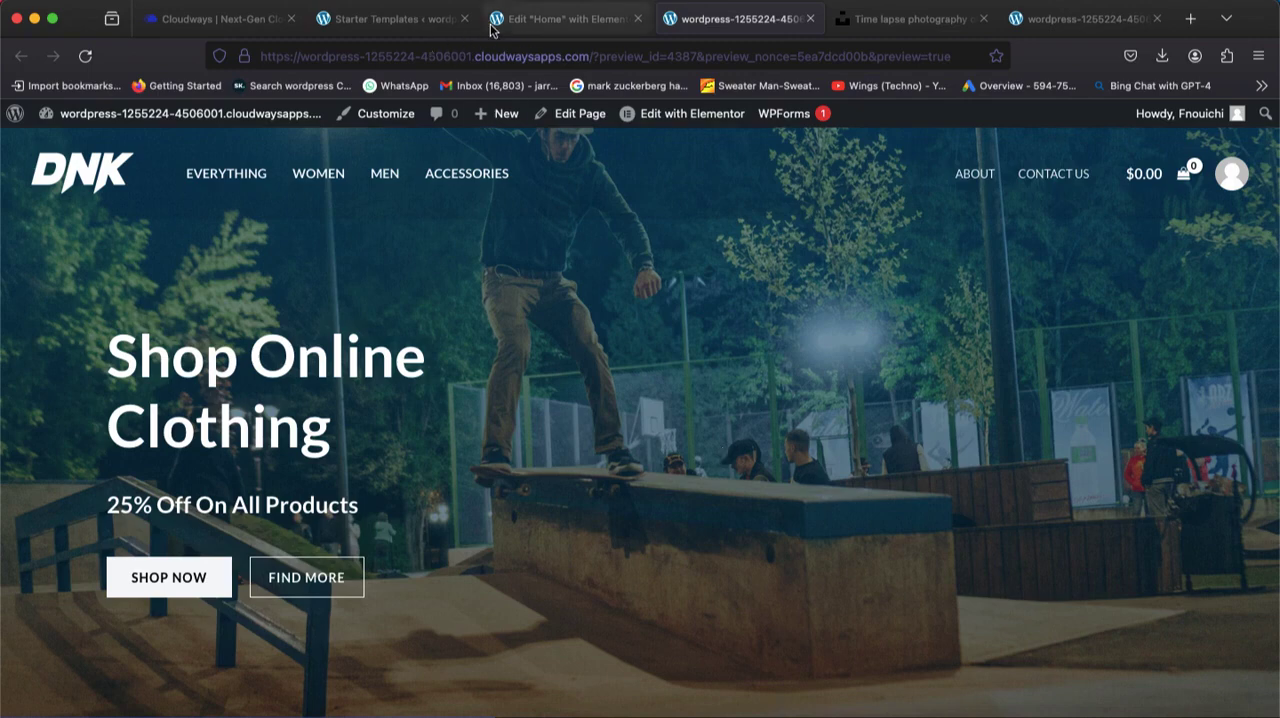
pyautogui.click(421, 31)
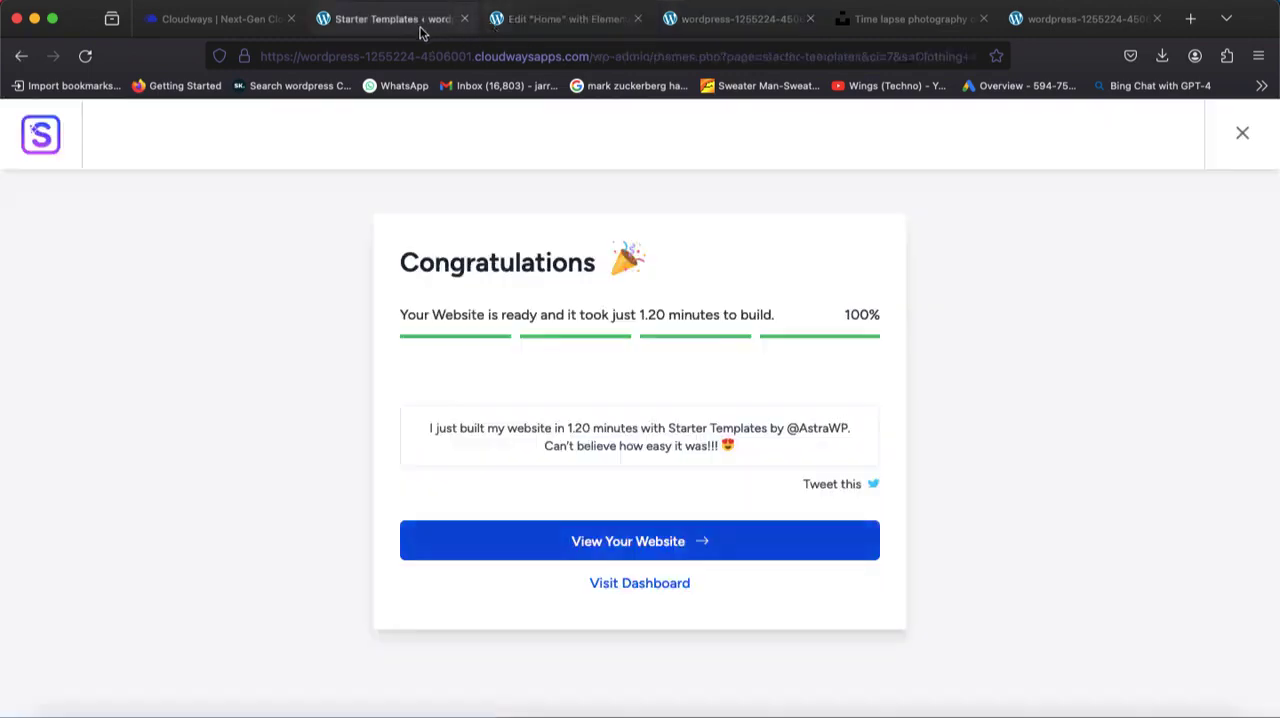
pyautogui.click(515, 30)
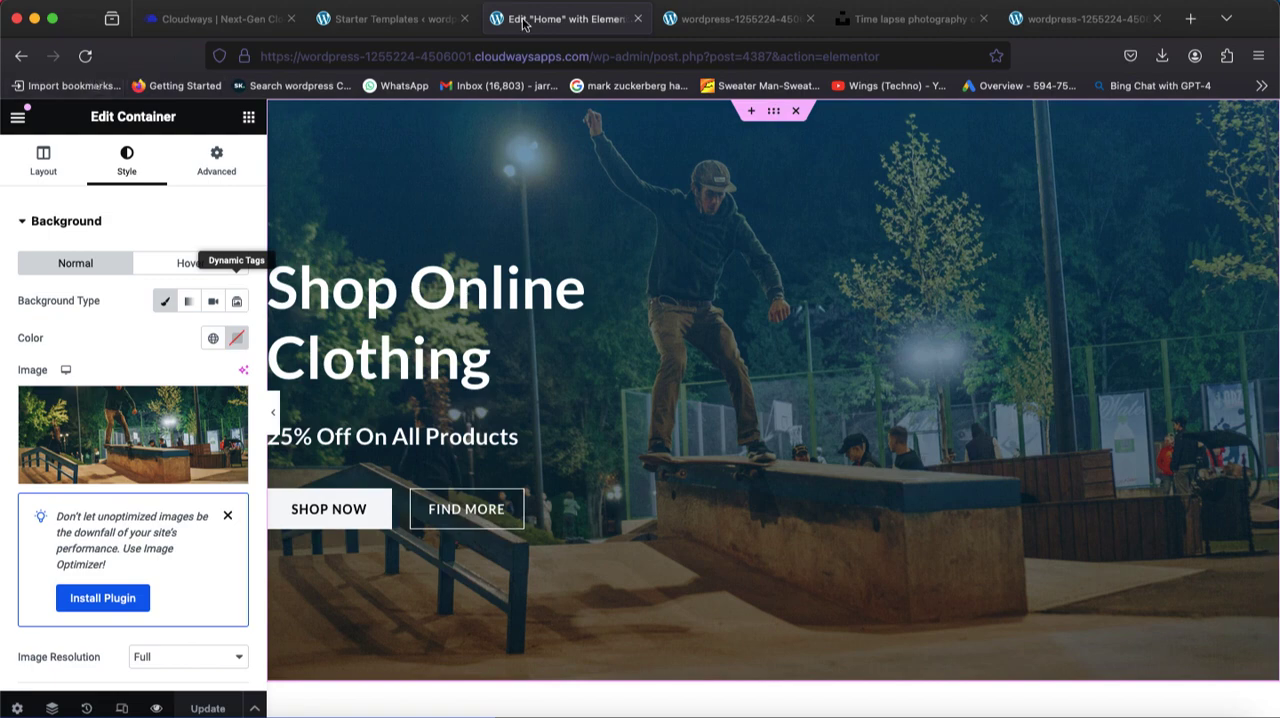
pyautogui.moveTo(896, 56); pyautogui.dragTo(565, 52)
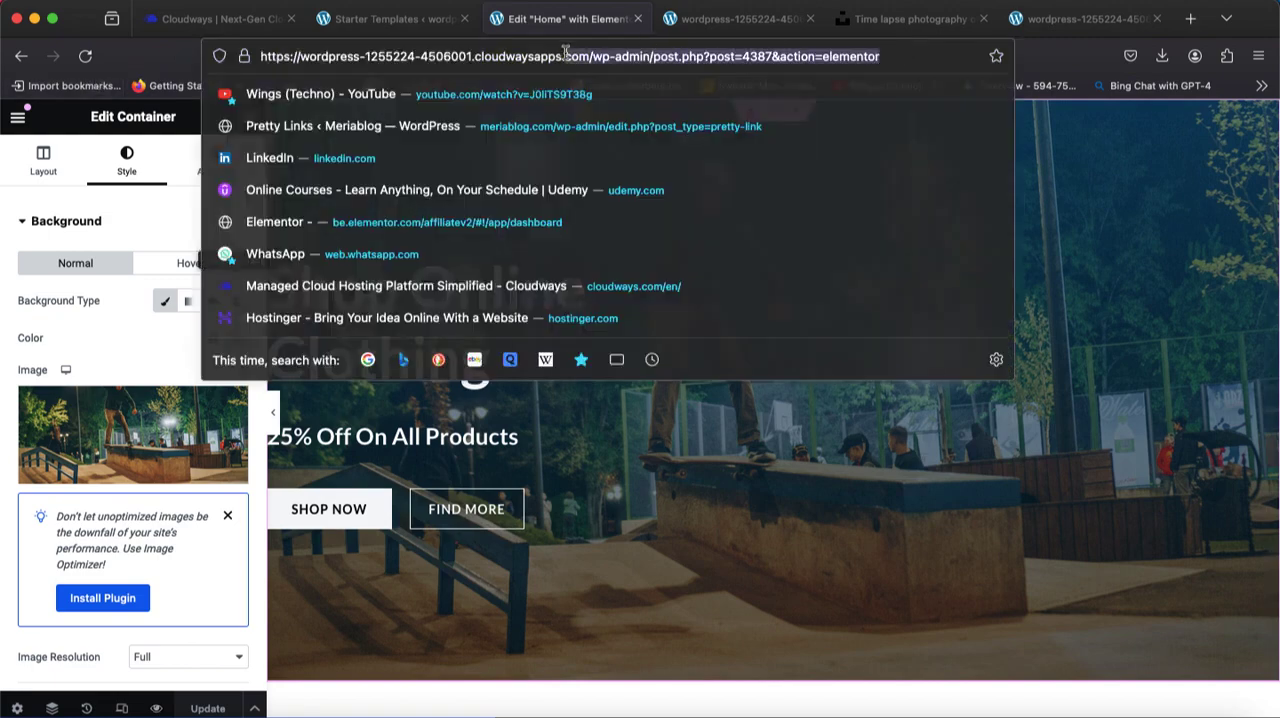
pyautogui.press('BackSpace')
pyautogui.press('Return')
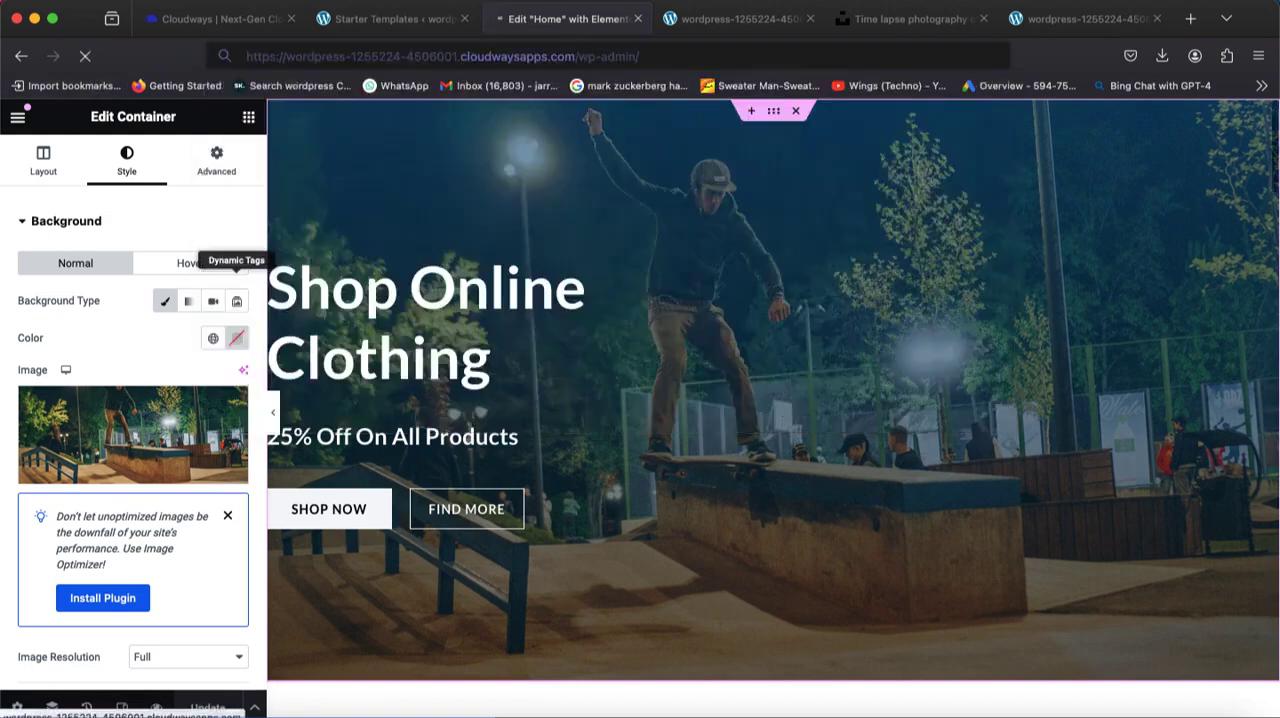
# Look through the homepage preview from the Featured Products to the Special Edition banner and back up to the hero.
pyautogui.click(710, 20)
pyautogui.scroll(-10, 788, 420)
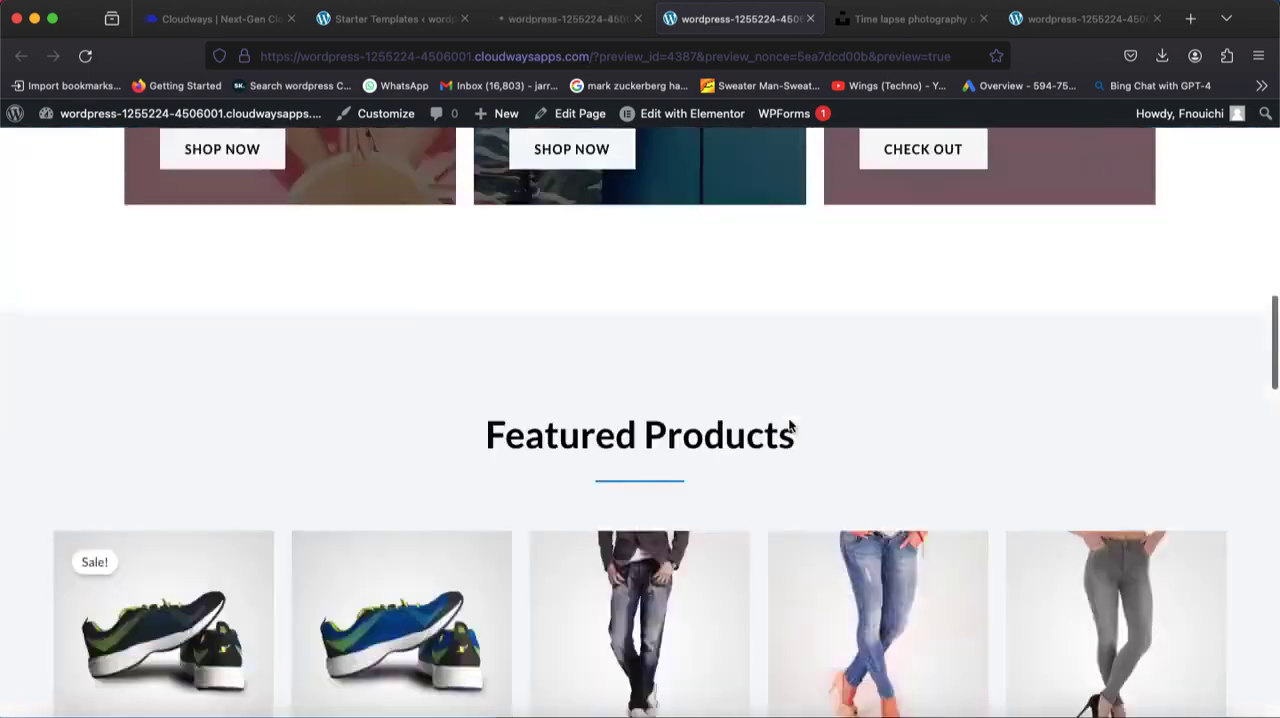
pyautogui.scroll(-15, 788, 426)
pyautogui.scroll(6, 790, 428)
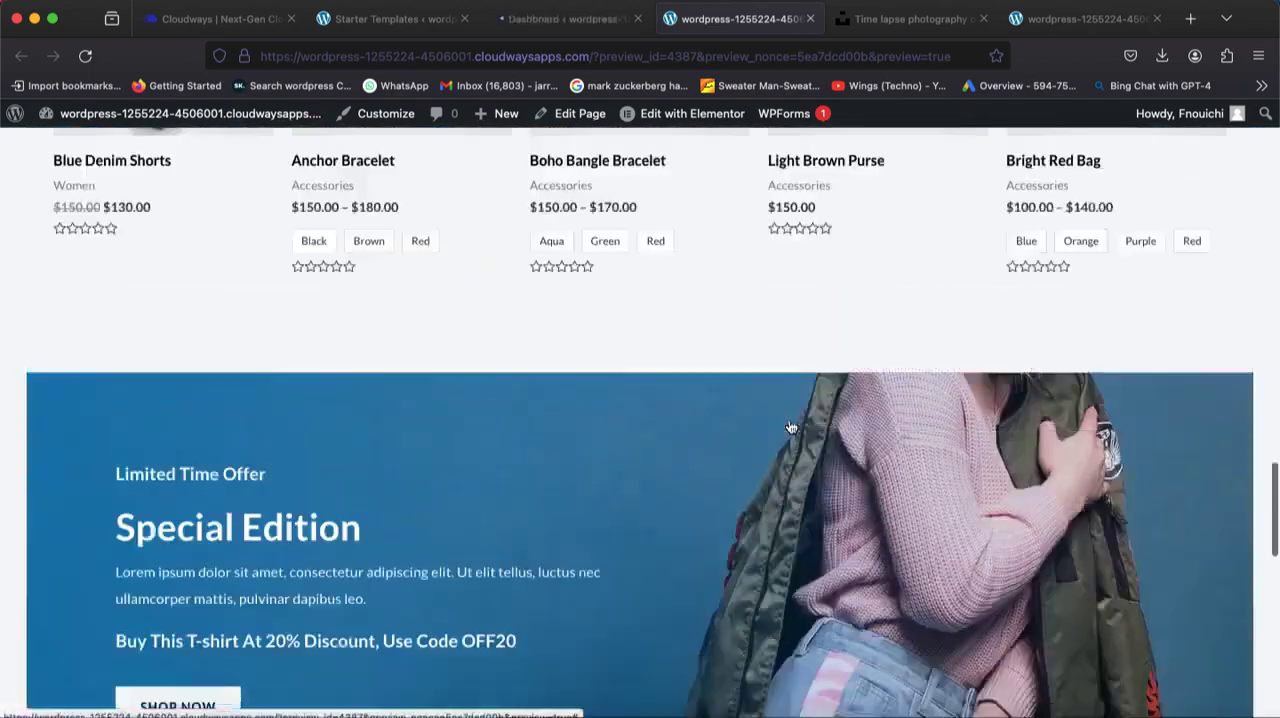
pyautogui.scroll(20, 790, 428)
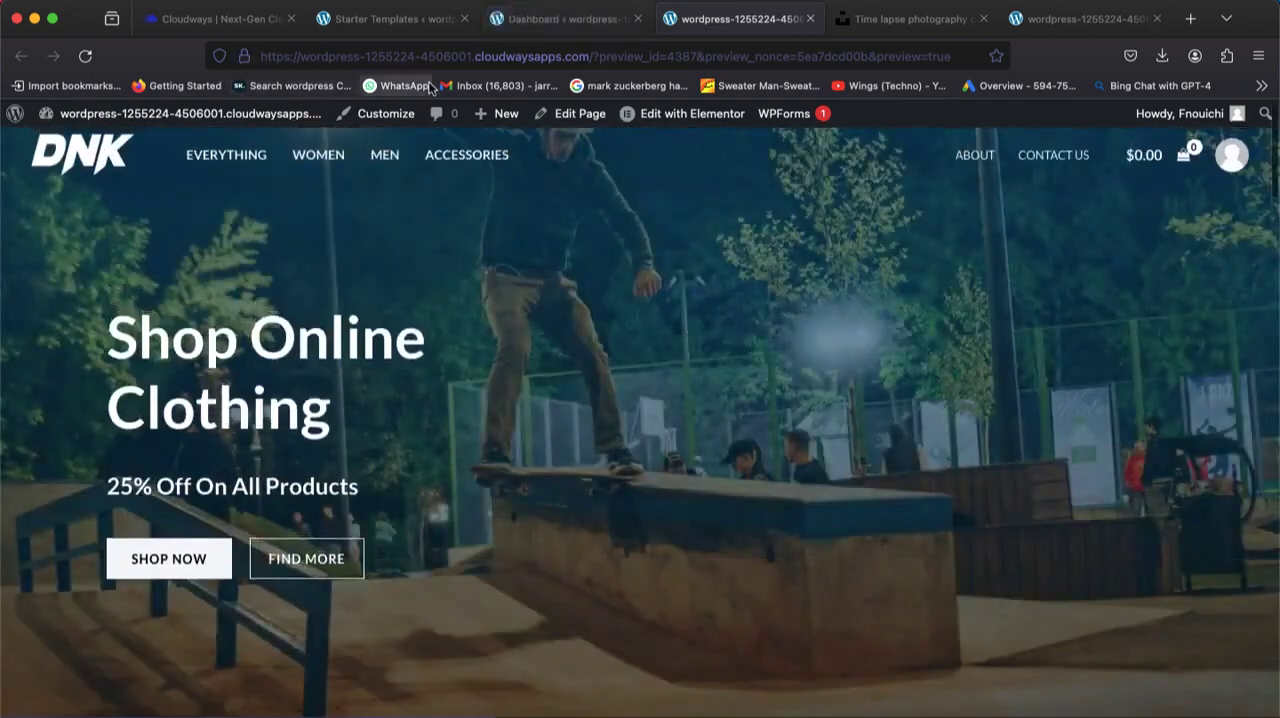
# Go to the WordPress dashboard and open the WooCommerce Home page.
pyautogui.click(519, 22)
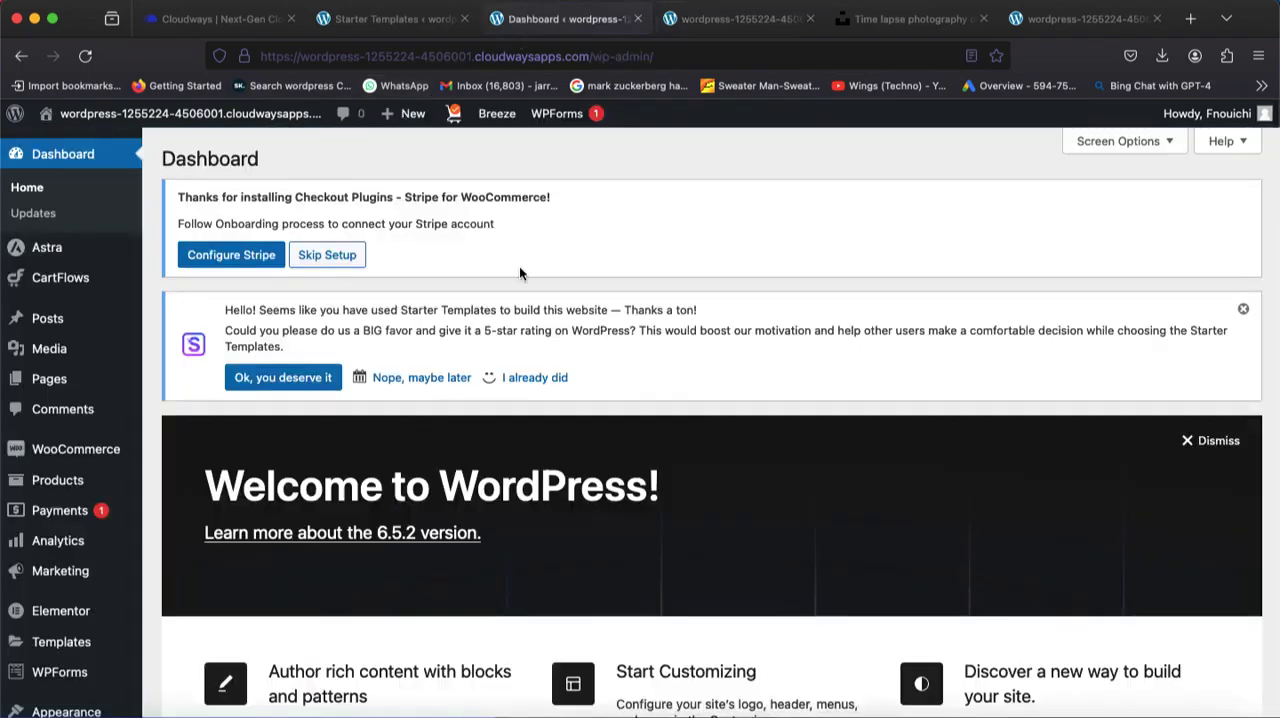
pyautogui.scroll(-5, 45, 400)
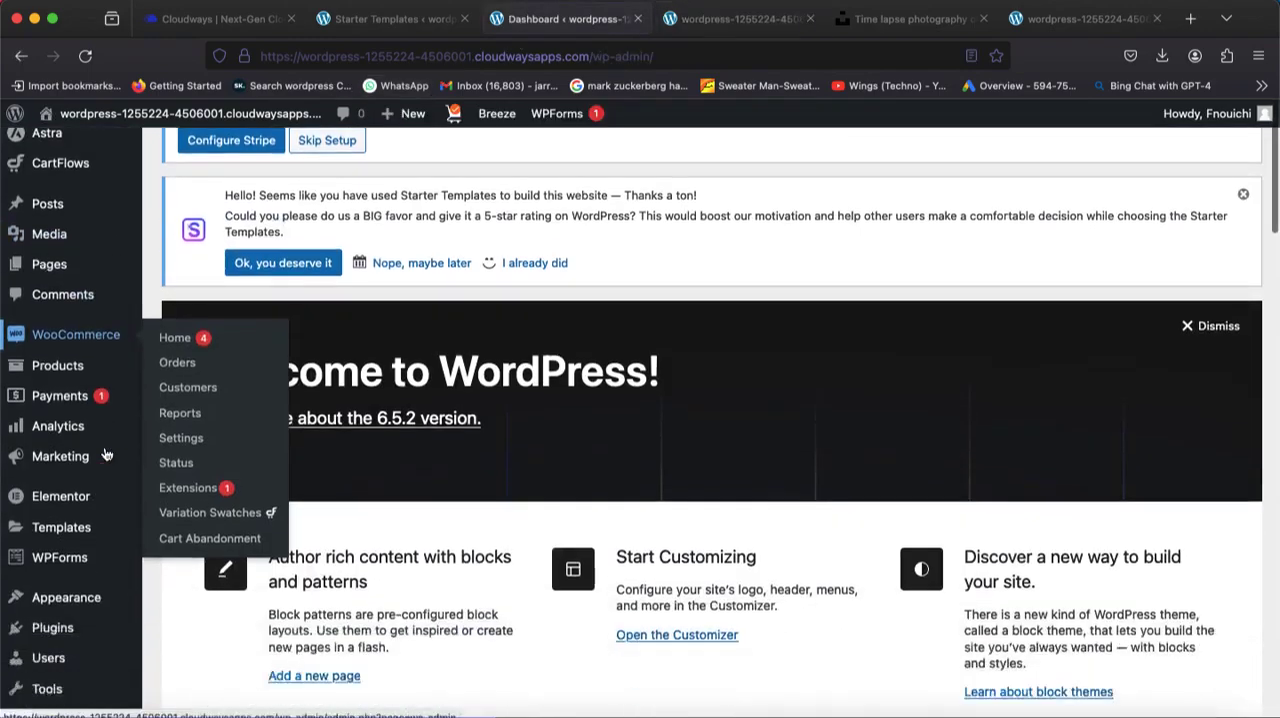
pyautogui.moveTo(80, 285)
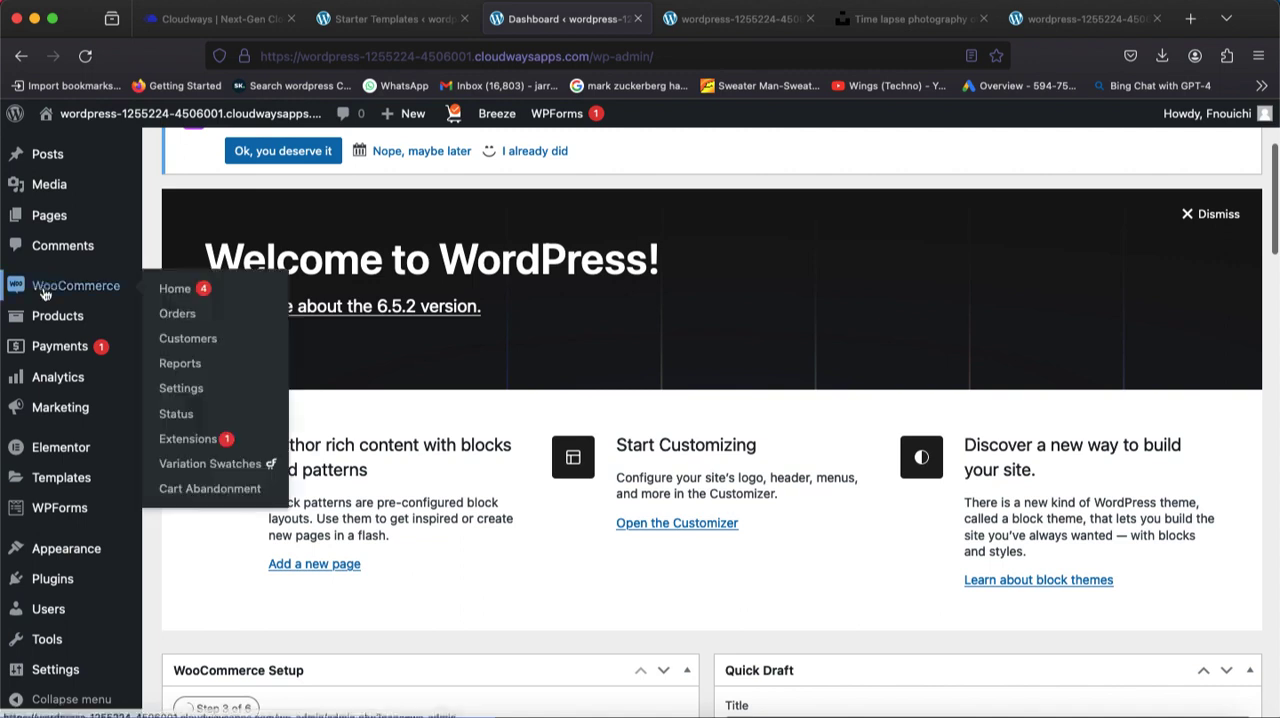
pyautogui.click(176, 301)
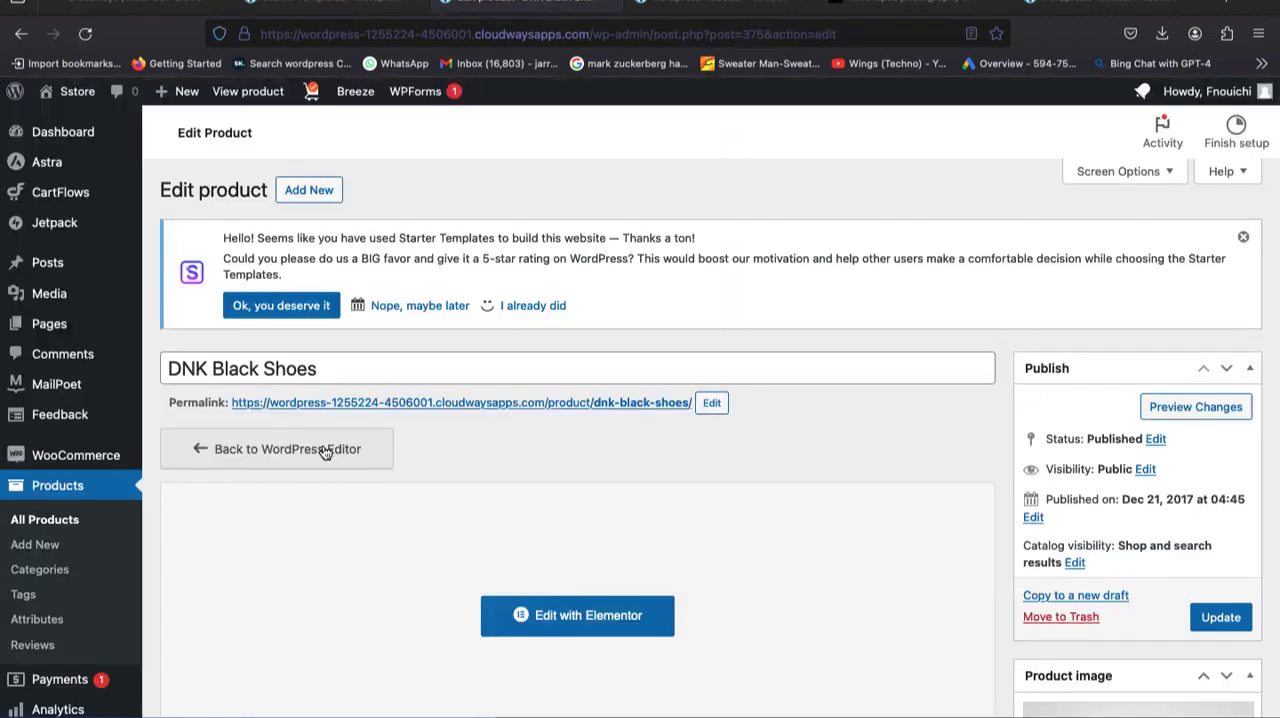
# Look through the DNK Black Shoes product's data and images, and open the product for editing with Elementor.
pyautogui.scroll(-5, 668, 464)
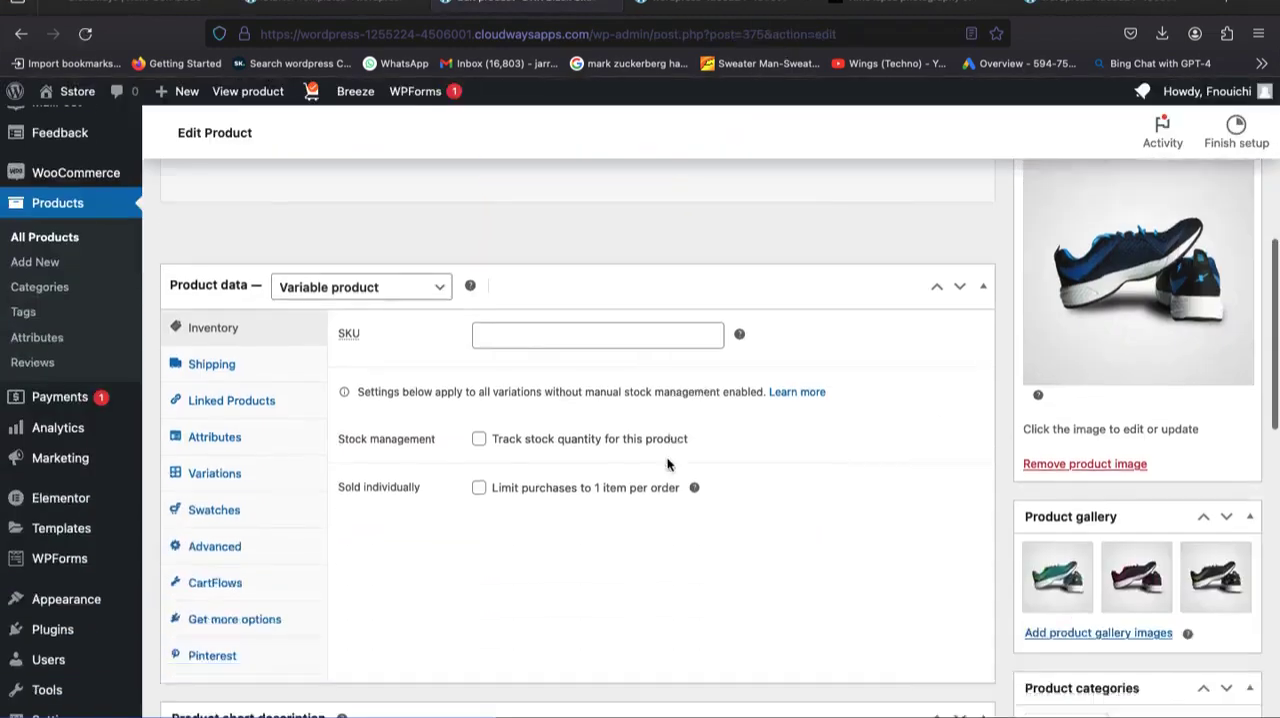
pyautogui.scroll(-2, 668, 464)
pyautogui.scroll(6, 871, 480)
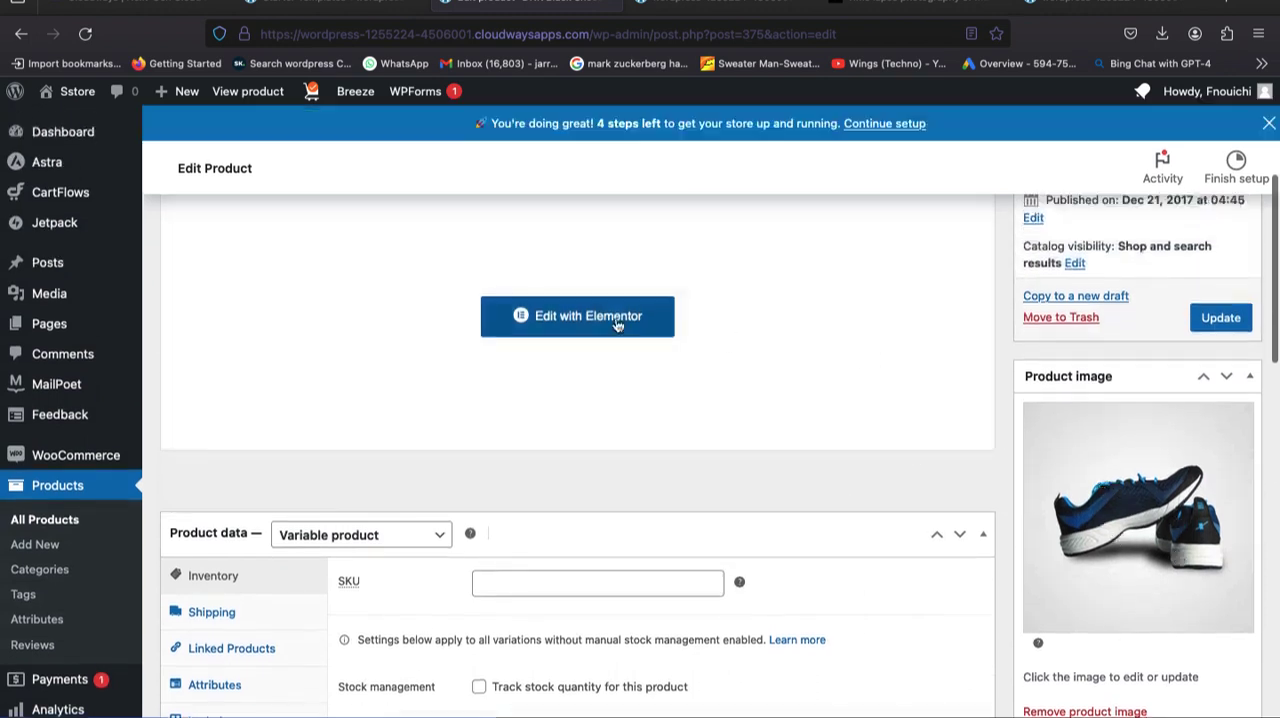
pyautogui.click(614, 321)
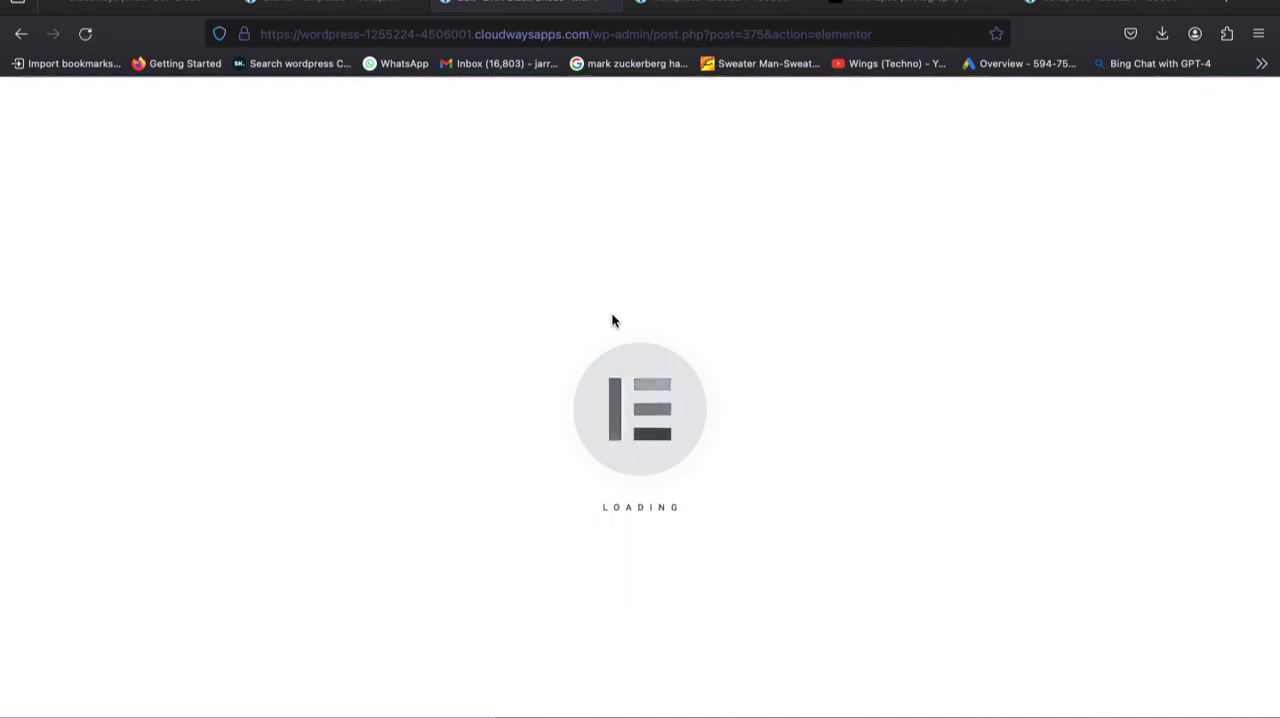
# Look through the DNK Black Shoes page in Elementor, checking its gallery, price, colour options and product description.
pyautogui.scroll(-5, 612, 320)
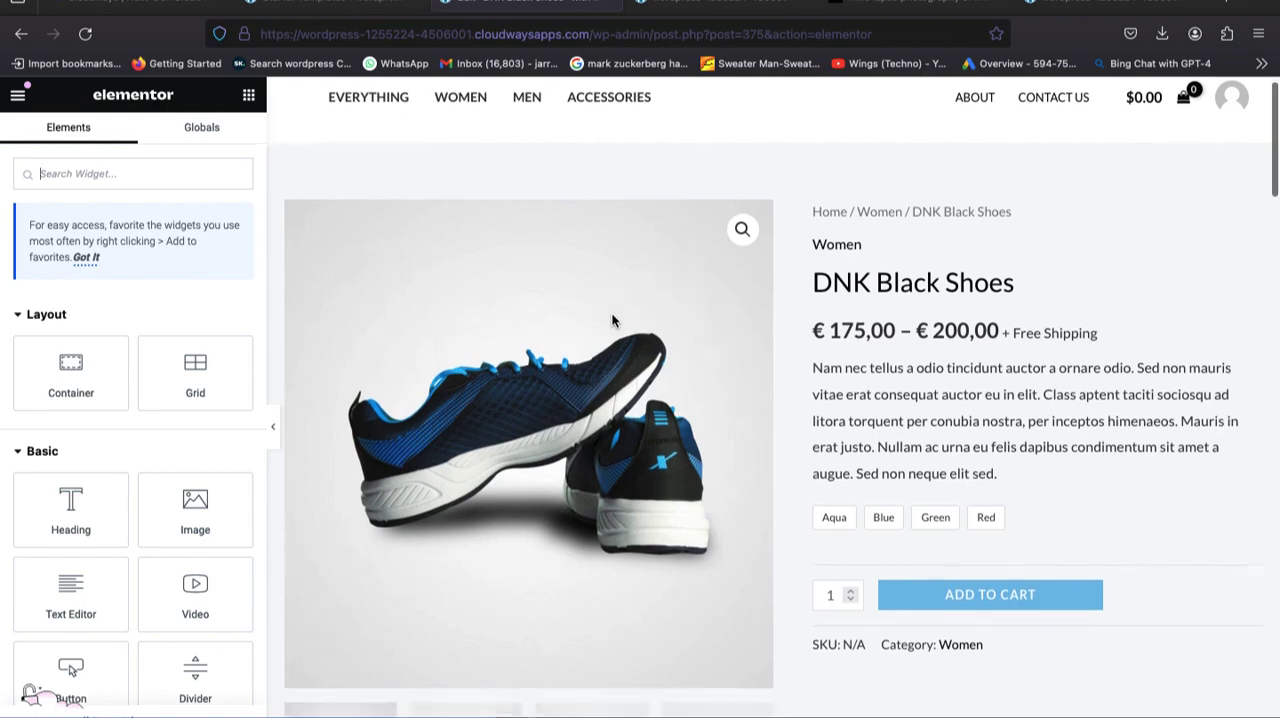
pyautogui.scroll(-2, 612, 320)
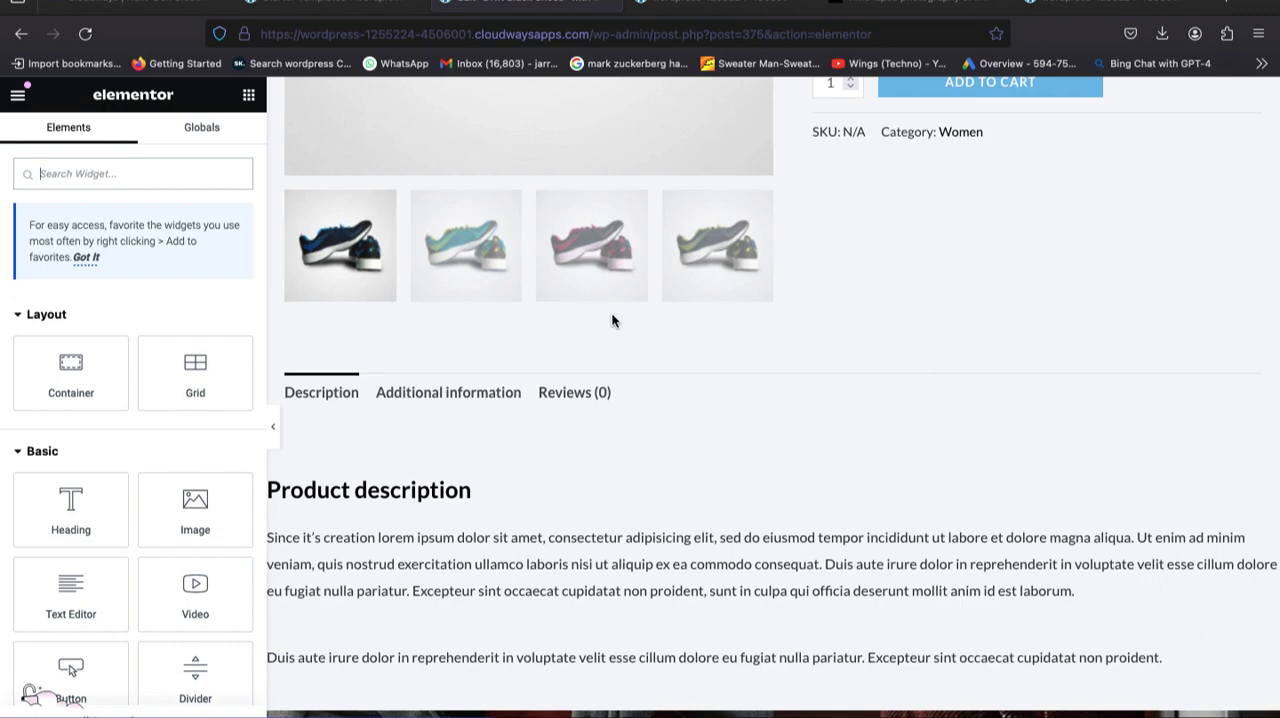
pyautogui.scroll(5, 842, 330)
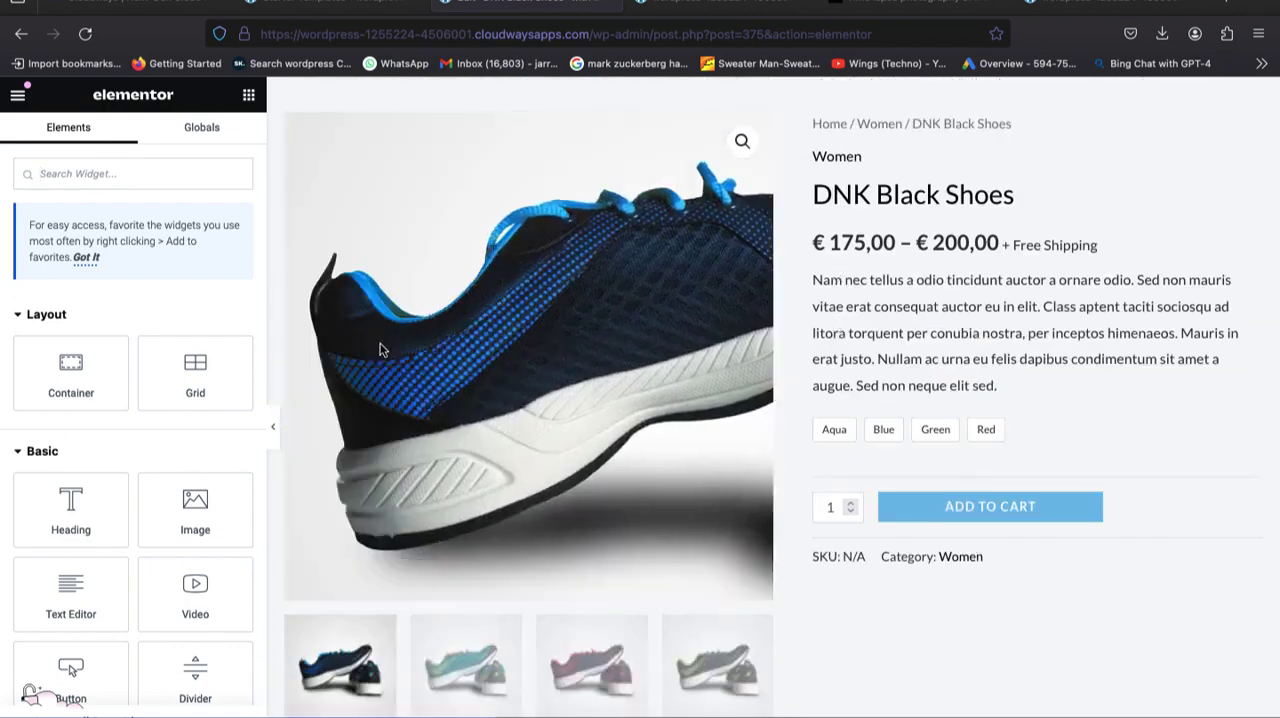
pyautogui.scroll(2, 640, 430)
pyautogui.scroll(-3, 665, 385)
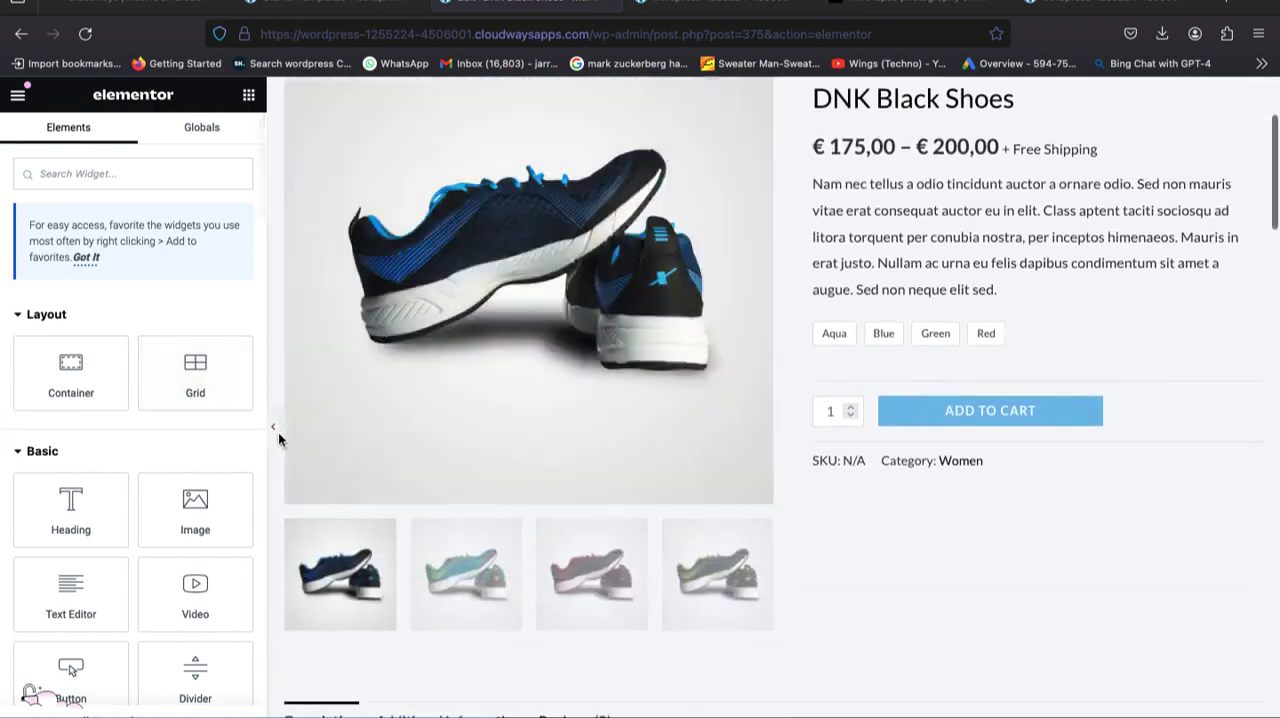
# Hide the Elementor widget panel to view the product page at full width, and show the panel again.
pyautogui.click(272, 435)
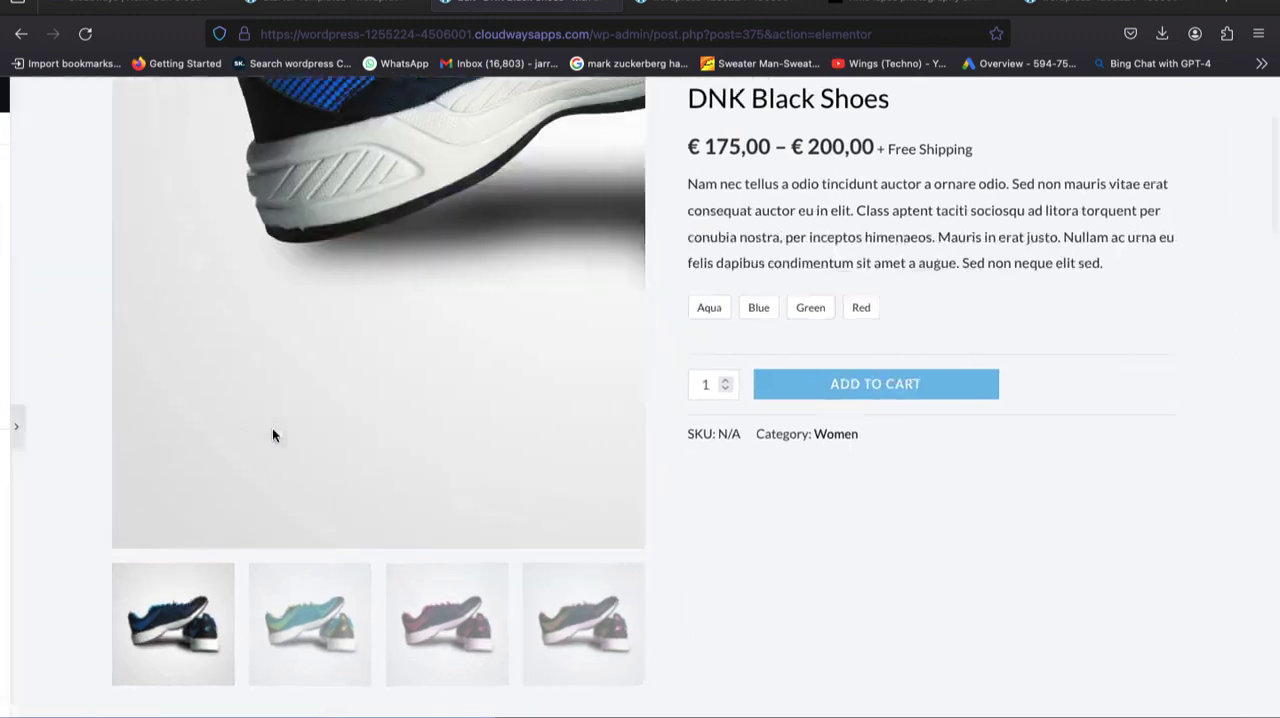
pyautogui.scroll(2, 457, 400)
pyautogui.scroll(-1, 457, 400)
pyautogui.scroll(1, 395, 417)
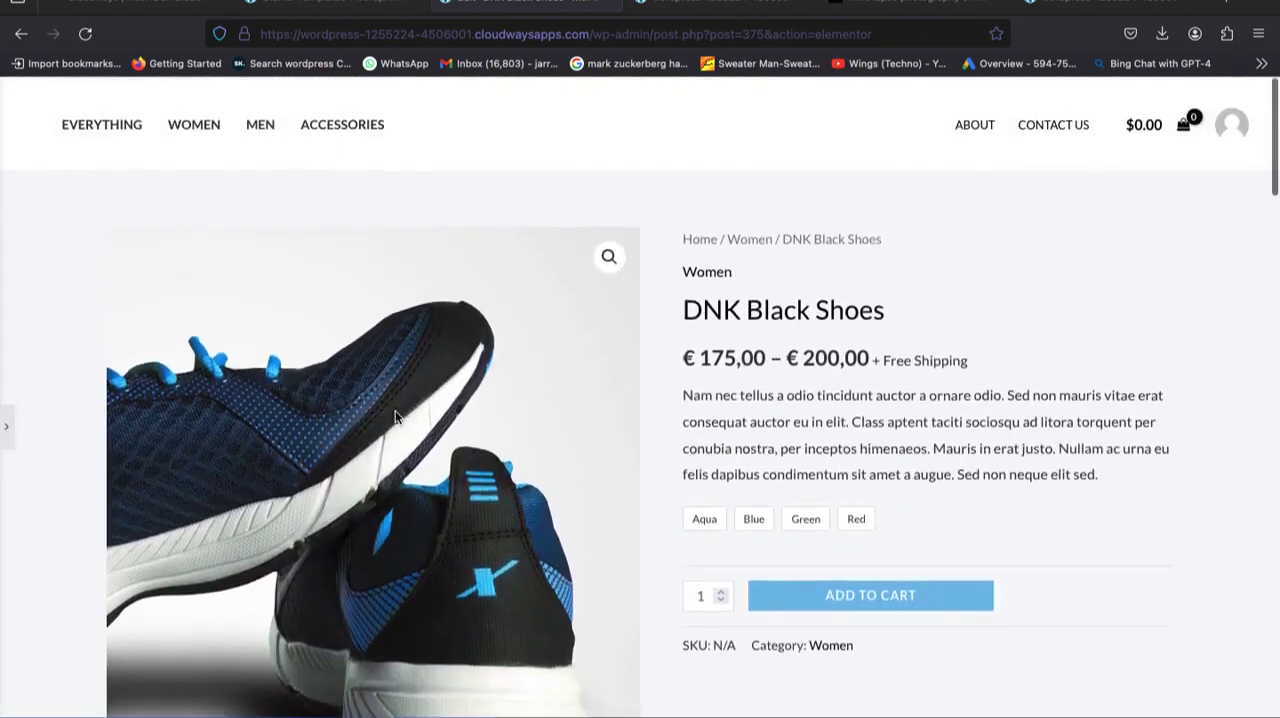
pyautogui.click(4, 429)
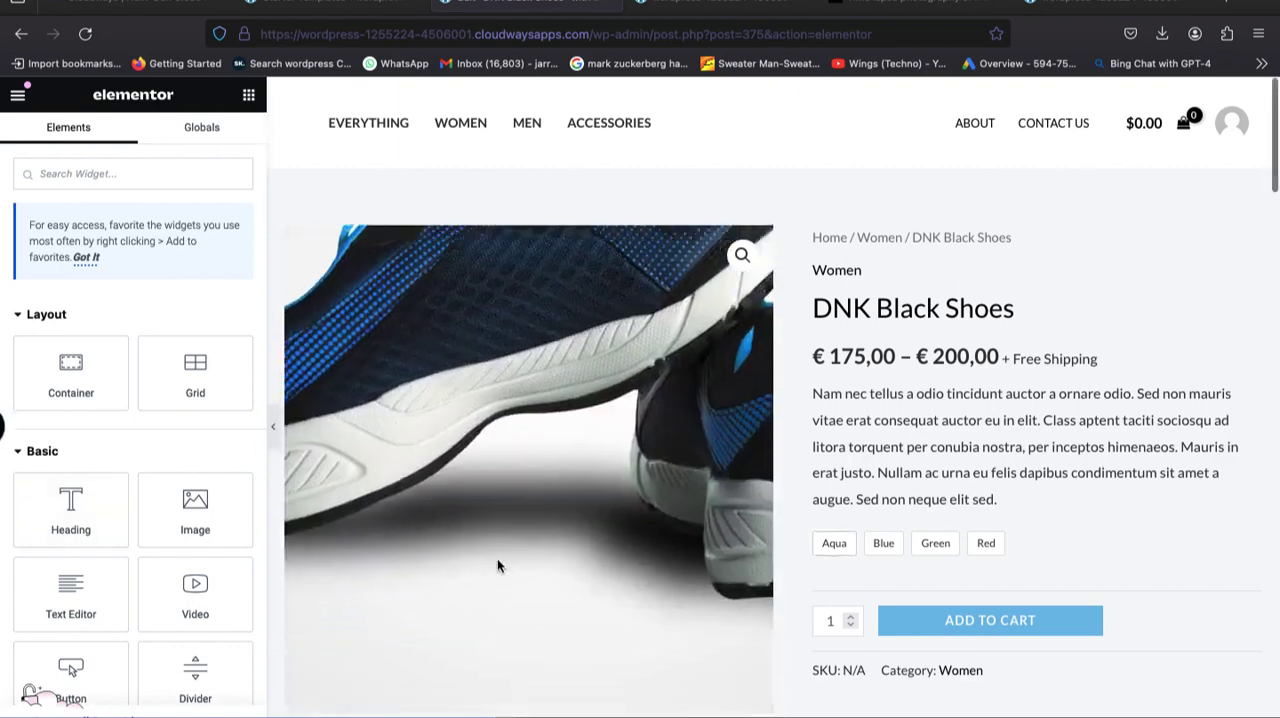
# Delete the Product description container and the brown boots image container below the product tabs.
pyautogui.scroll(-5, 357, 529)
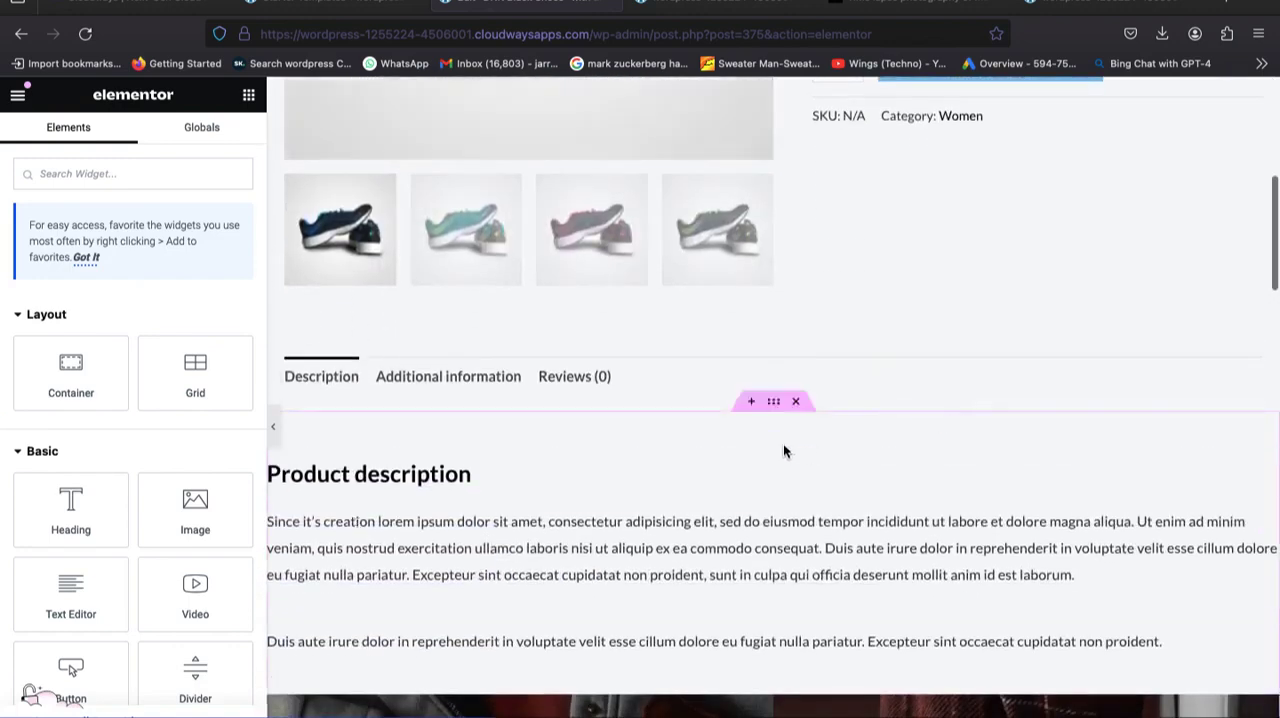
pyautogui.click(789, 447)
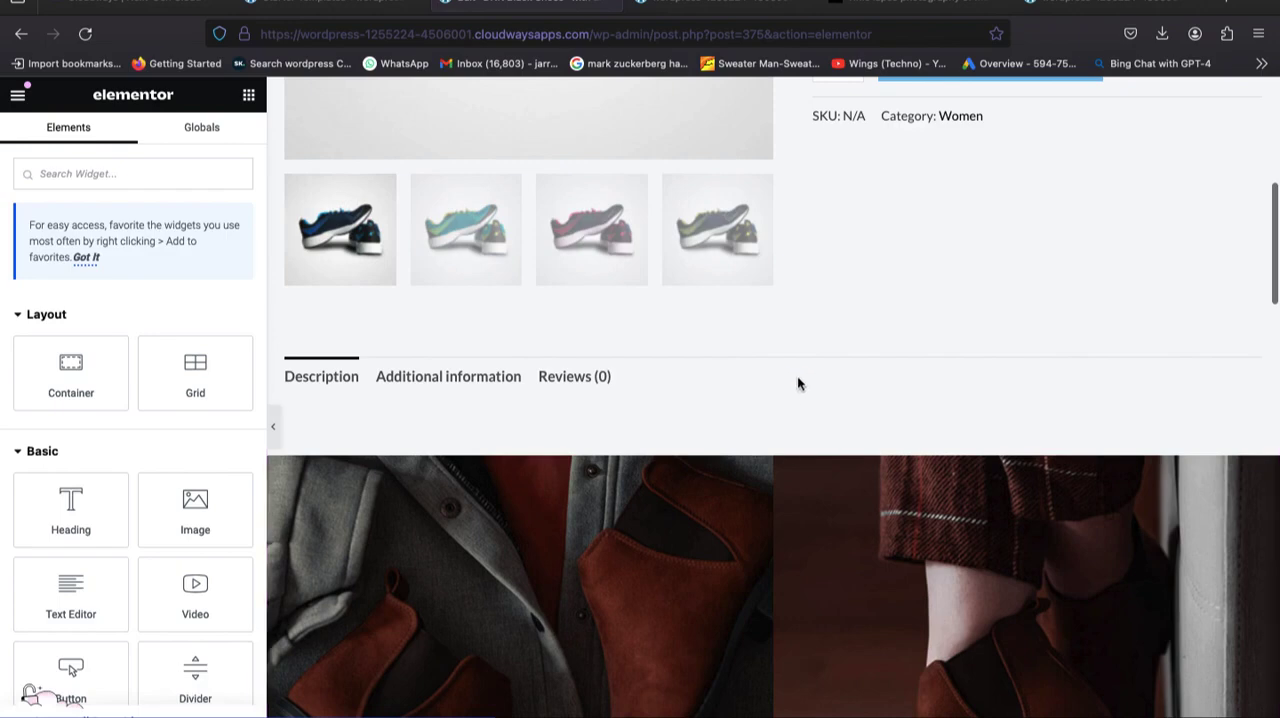
pyautogui.scroll(1, 915, 363)
pyautogui.scroll(-1, 813, 346)
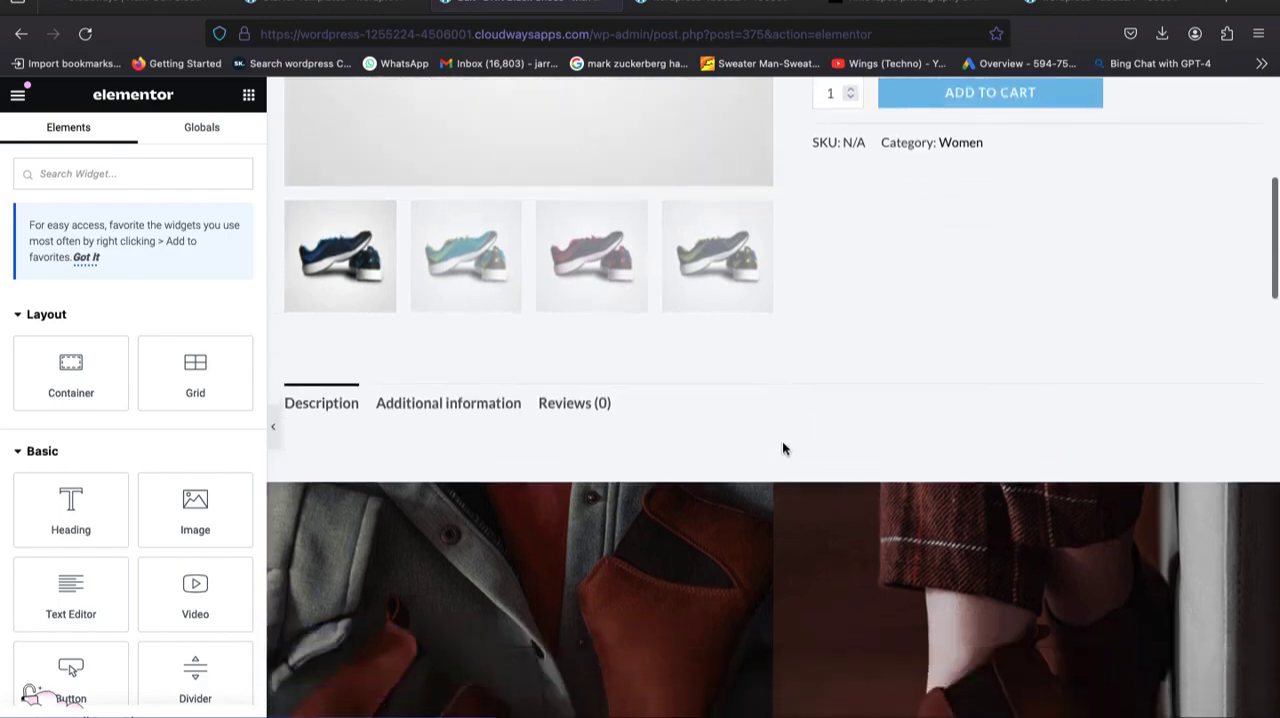
pyautogui.click(795, 430)
pyautogui.scroll(5, 813, 481)
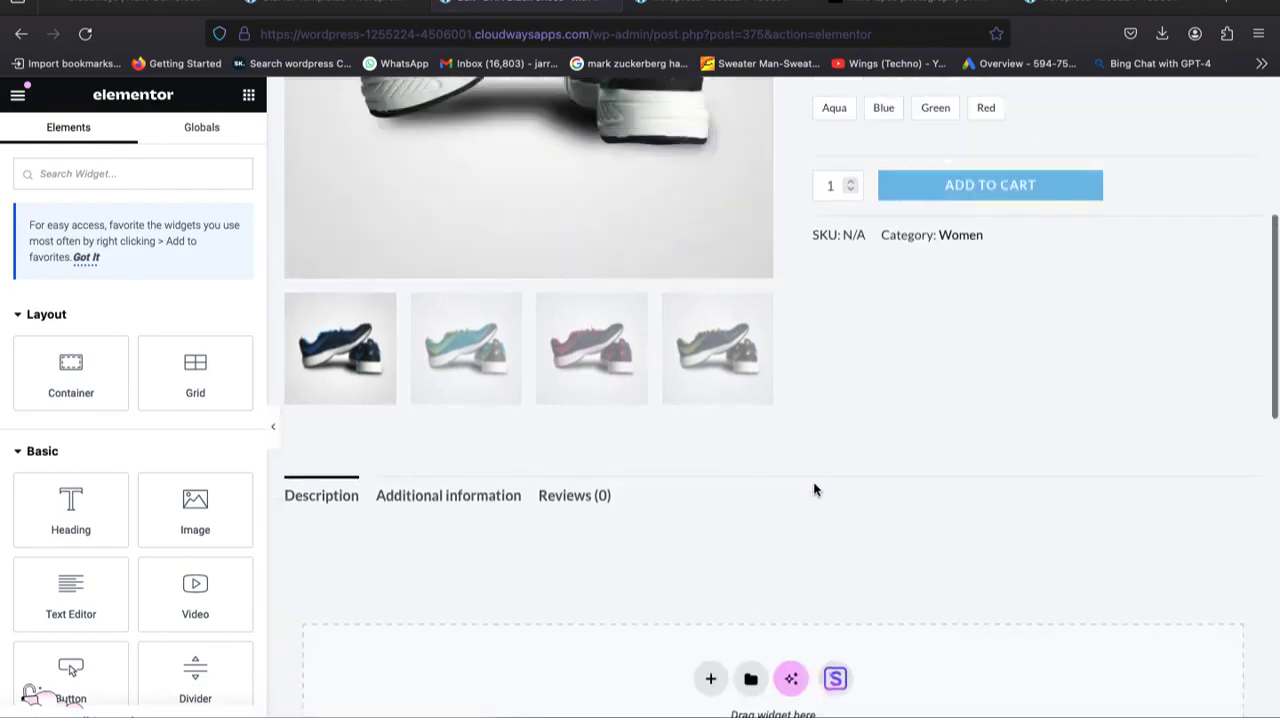
# Check the product details and show the teal shoe photo in the product gallery.
pyautogui.scroll(-1, 813, 481)
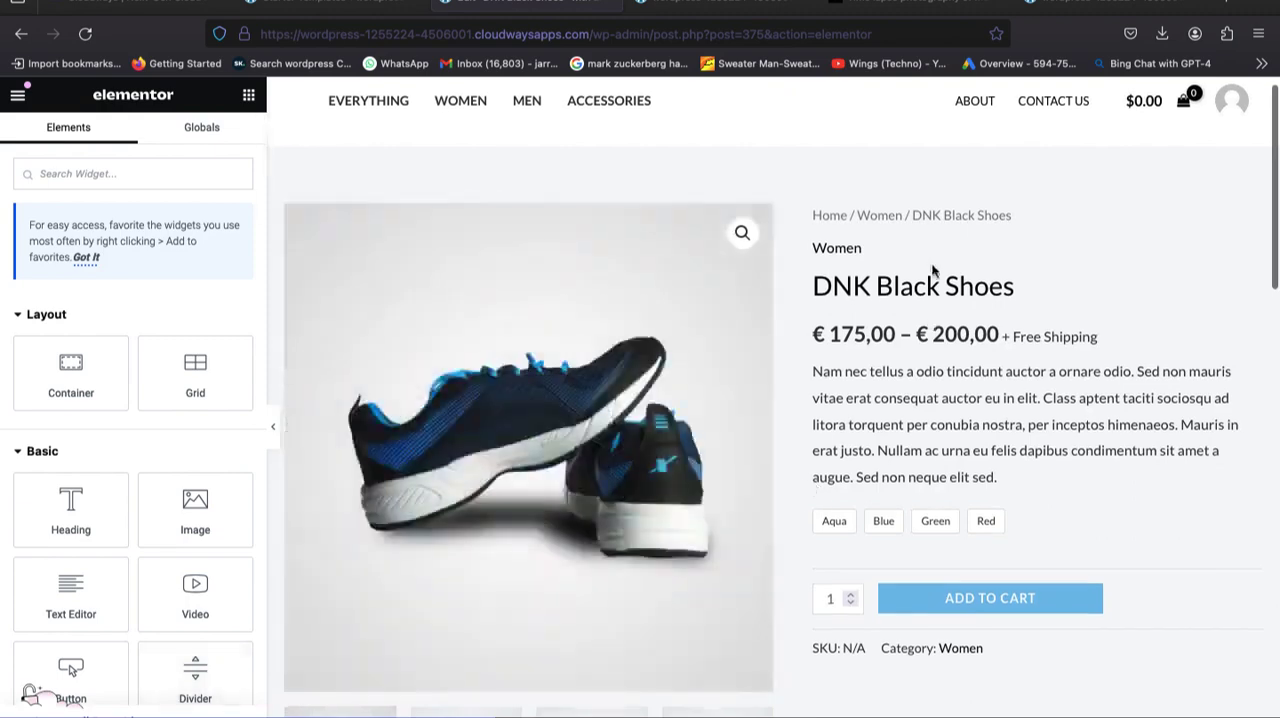
pyautogui.scroll(-4, 925, 285)
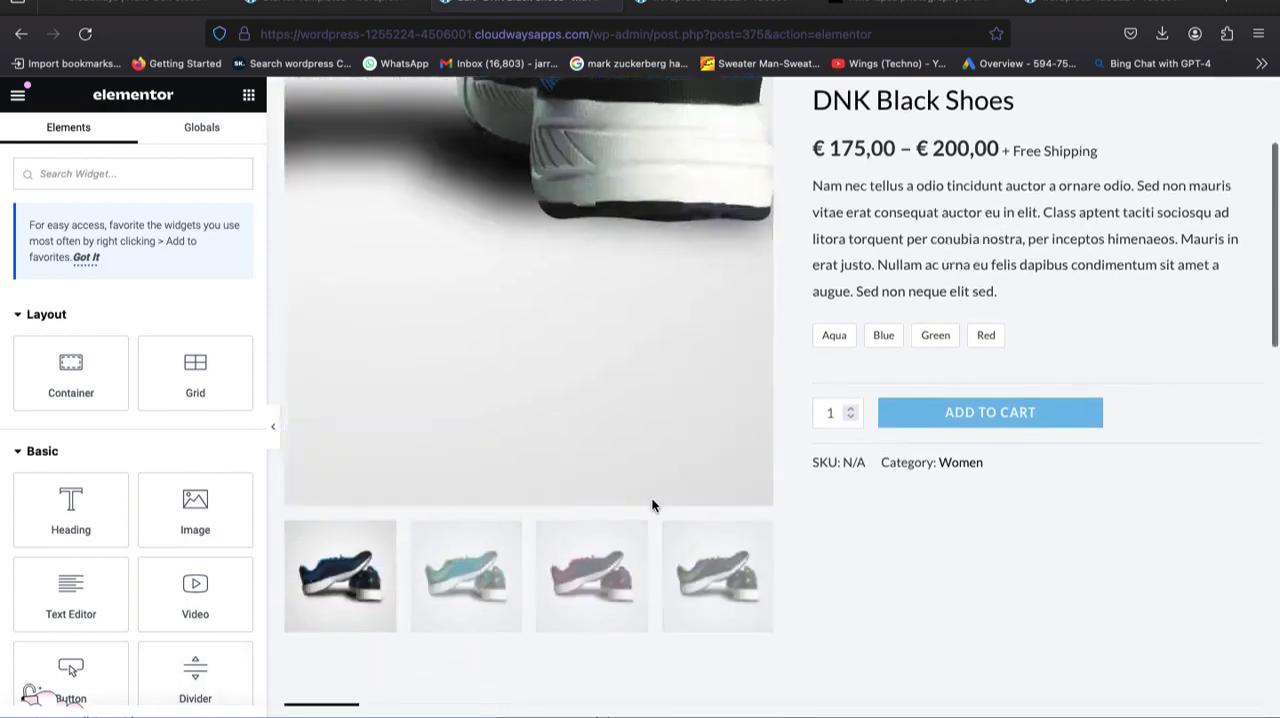
pyautogui.click(455, 556)
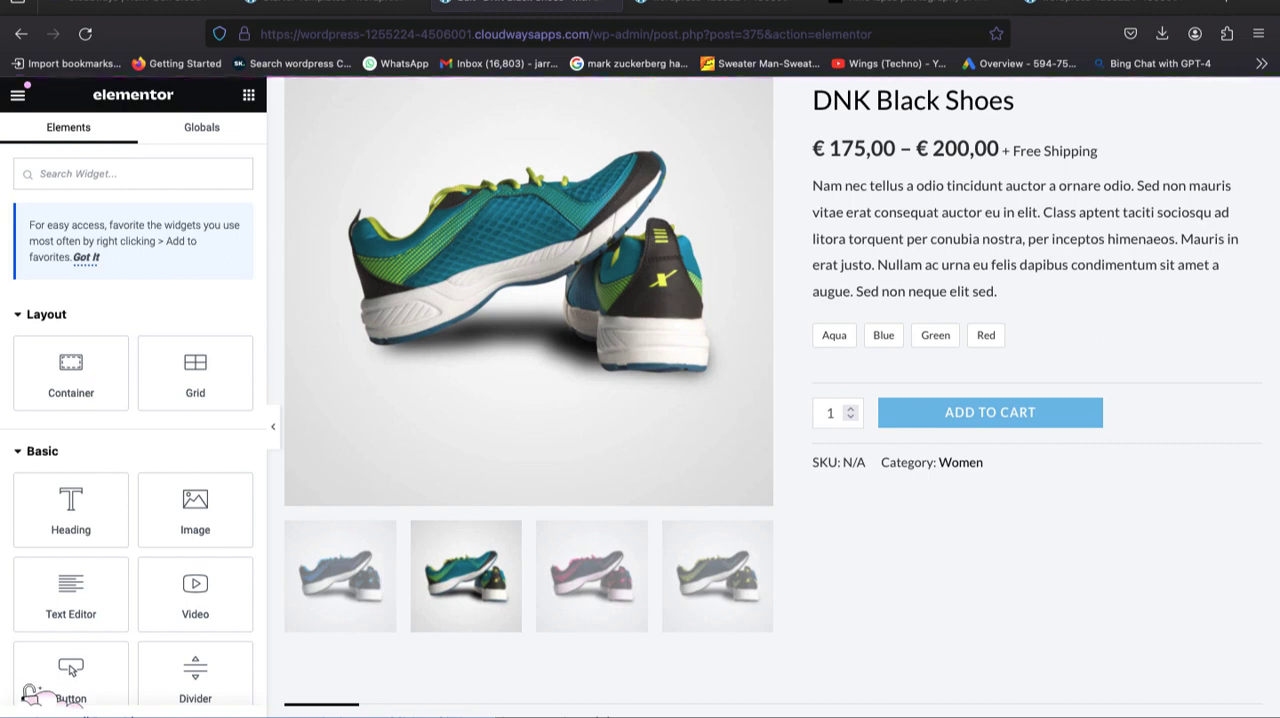
pyautogui.scroll(5, 645, 545)
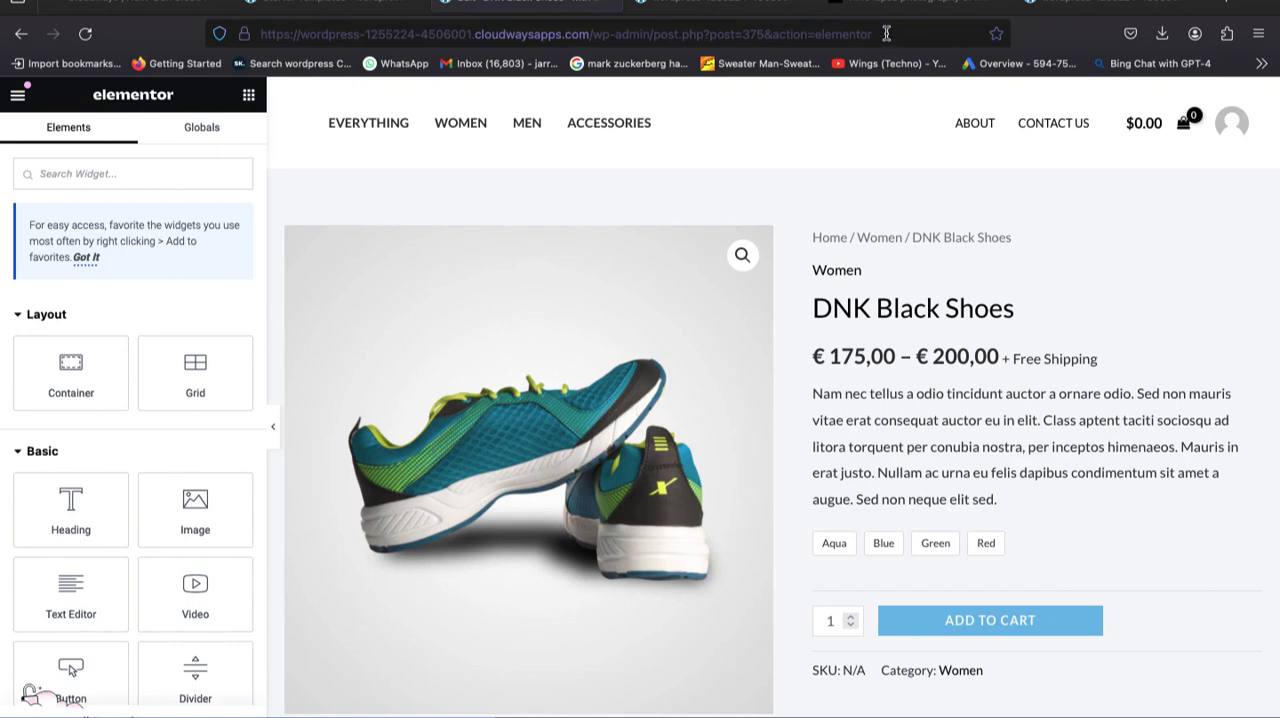
# Load the site's root address in place of the Elementor editor and look through the whole live homepage.
pyautogui.click(886, 34)
pyautogui.moveTo(886, 34); pyautogui.dragTo(733, 28)
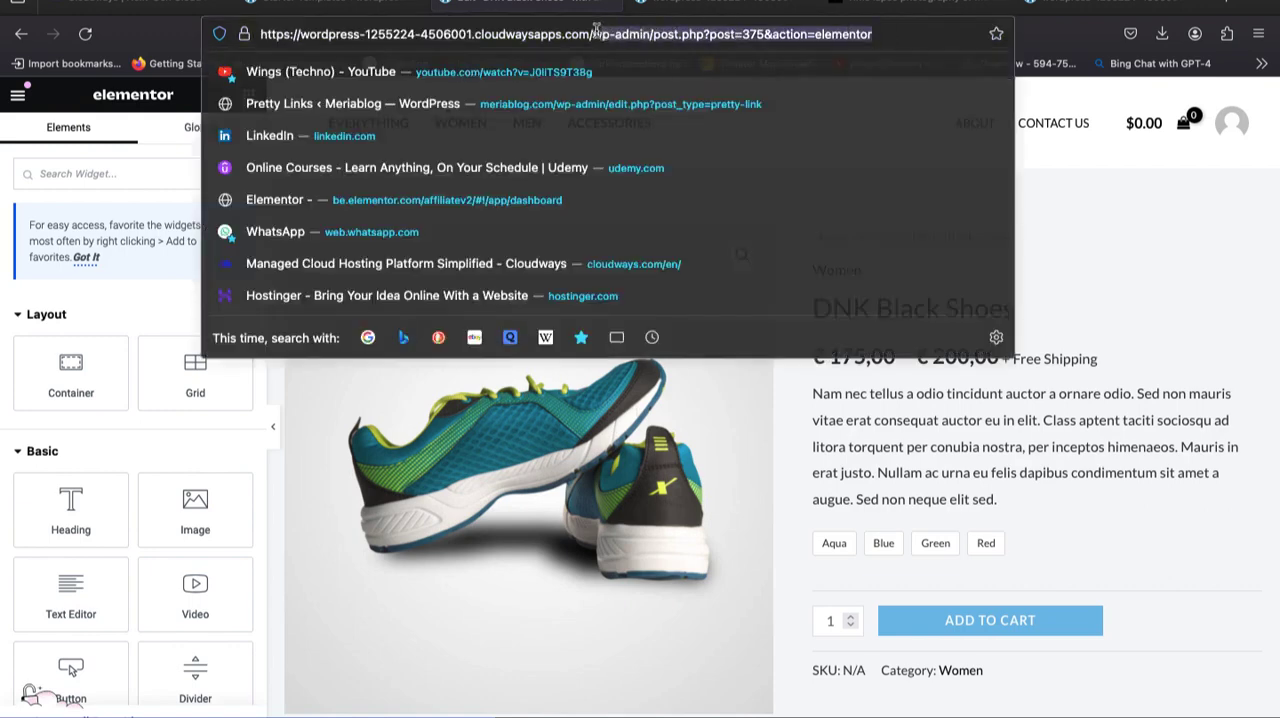
pyautogui.press('BackSpace')
pyautogui.press('Return')
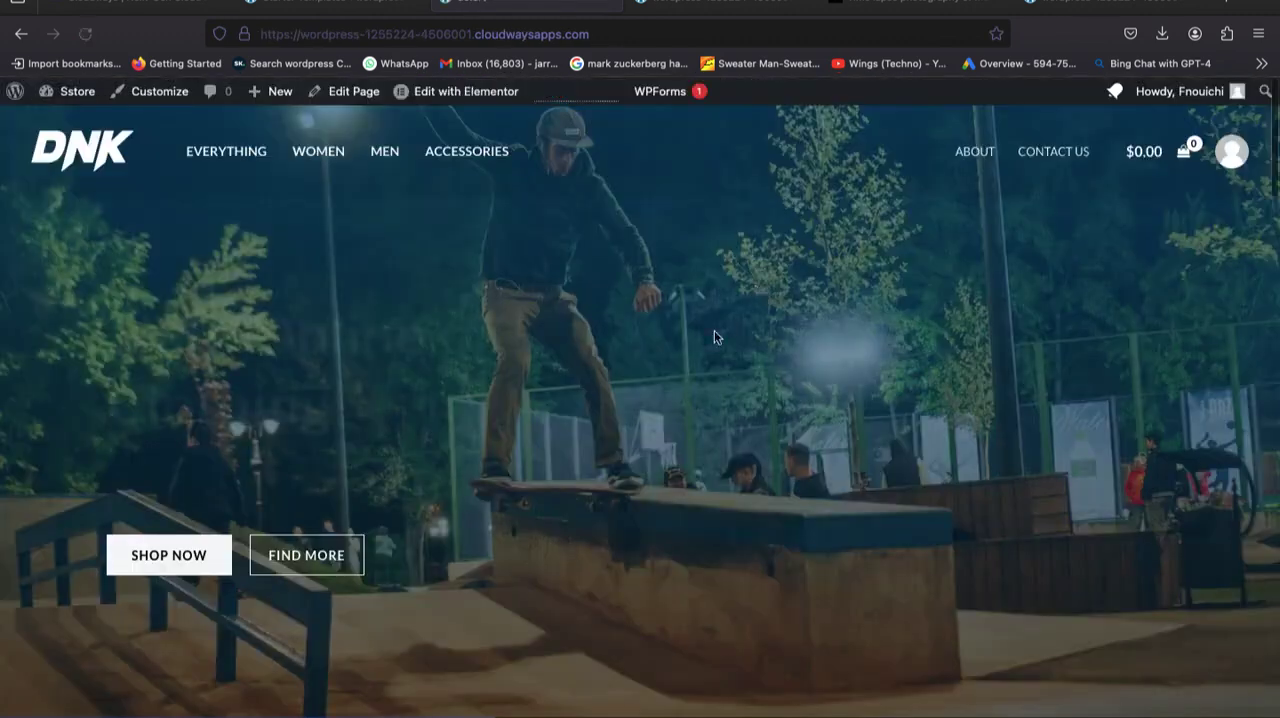
pyautogui.scroll(-3, 704, 396)
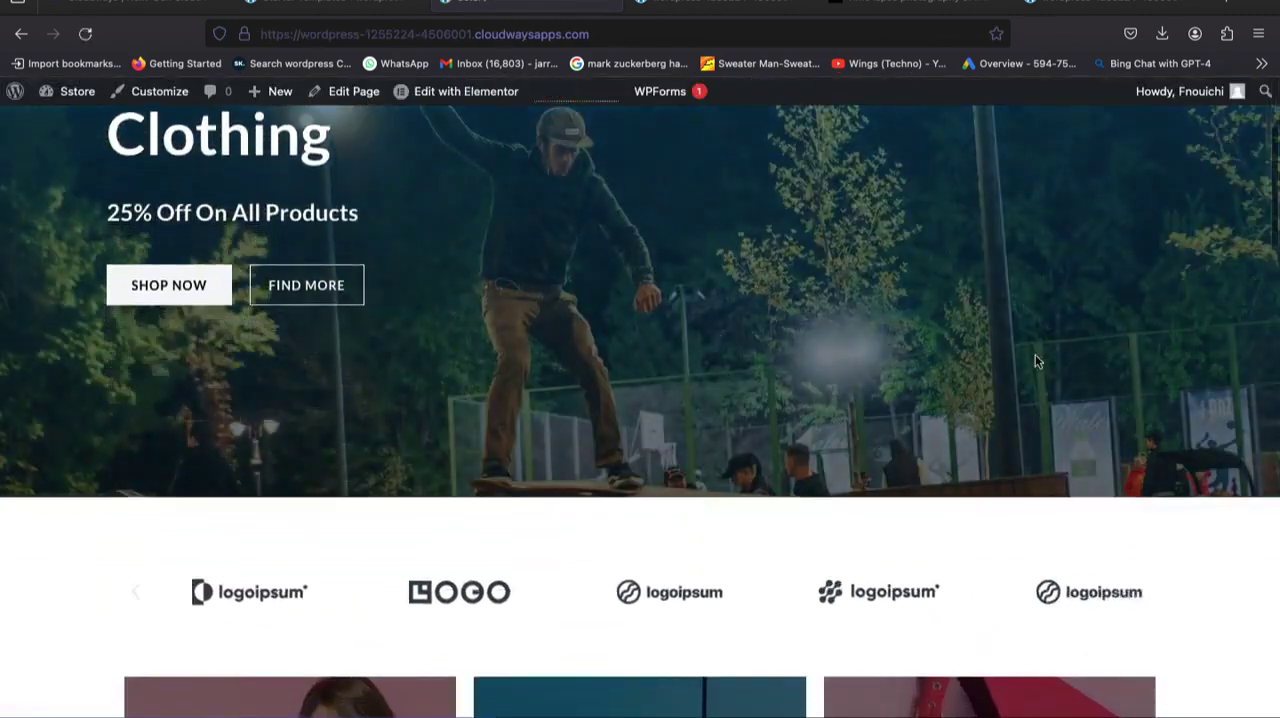
pyautogui.moveTo(1273, 233); pyautogui.dragTo(1276, 590)
pyautogui.moveTo(1277, 650); pyautogui.dragTo(1276, 170)
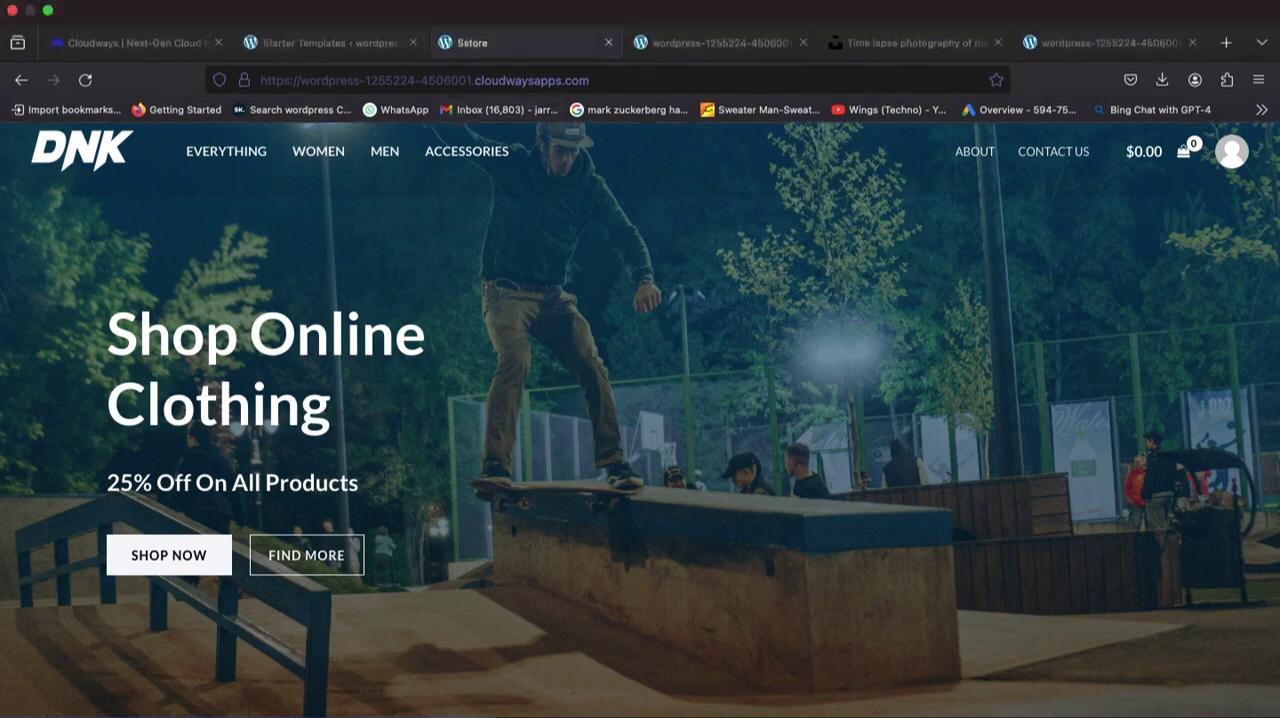
pyautogui.click(50, 12)
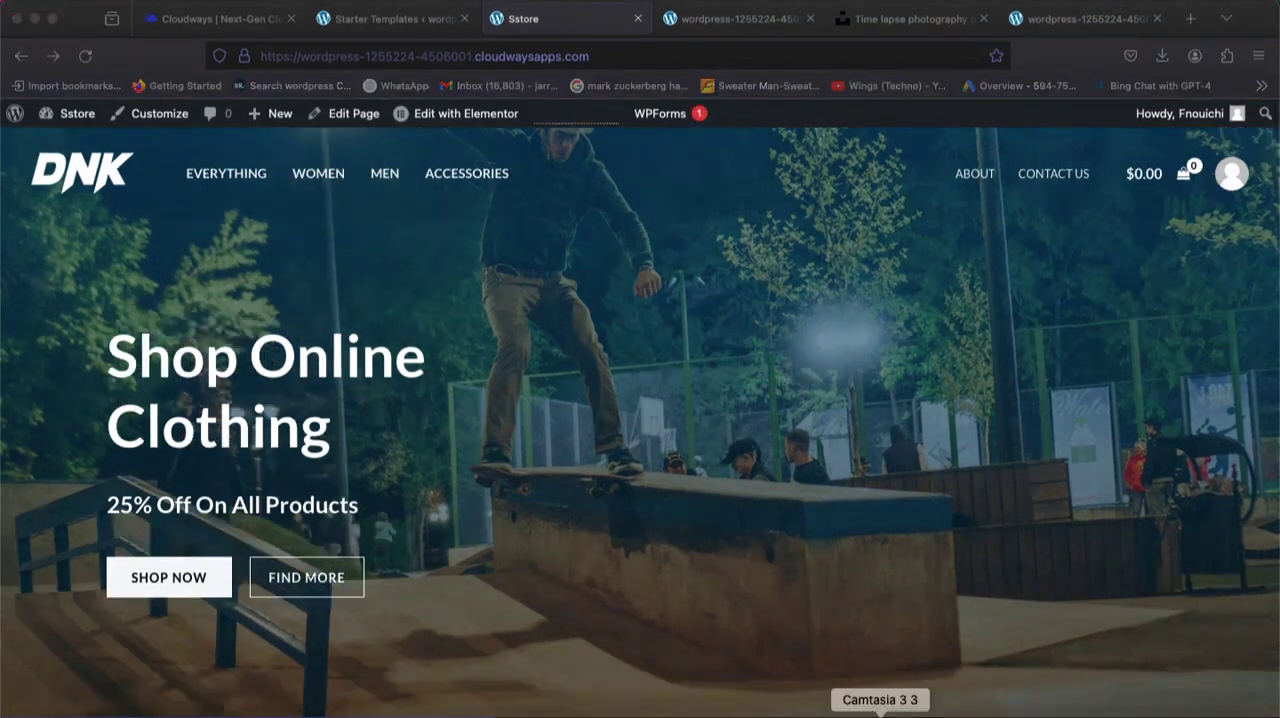
pyautogui.rightClick(880, 710)
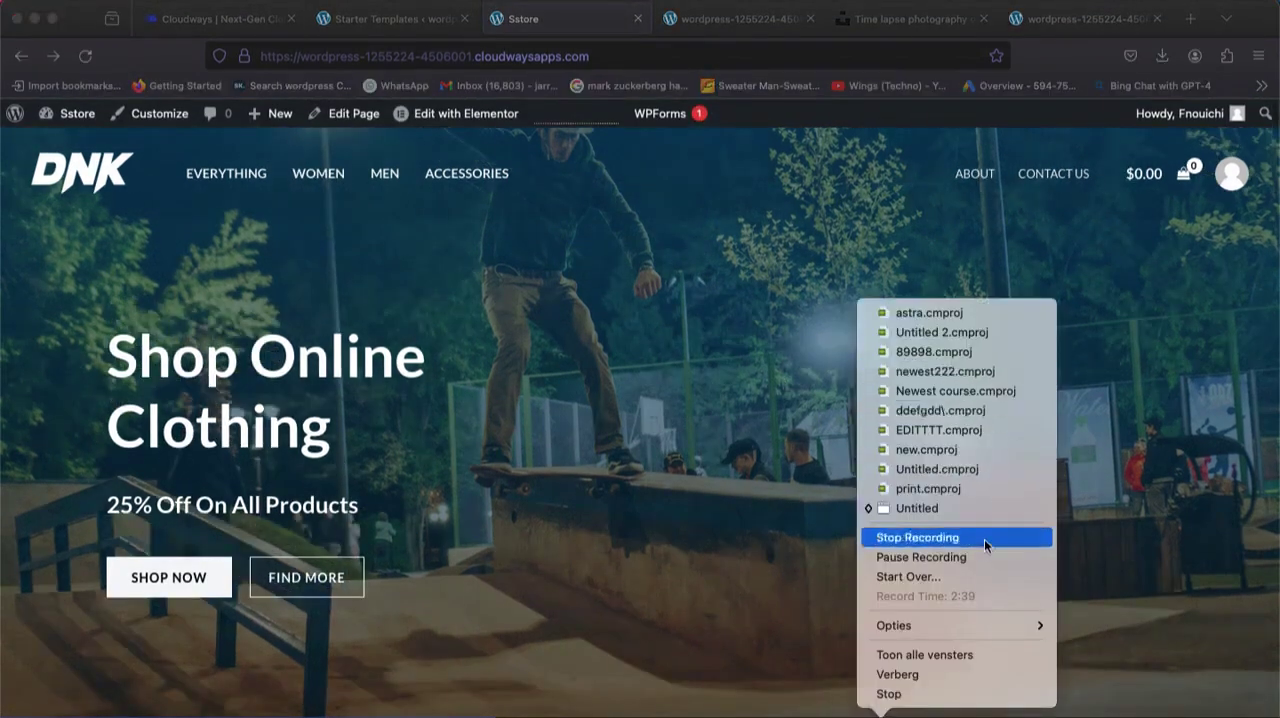